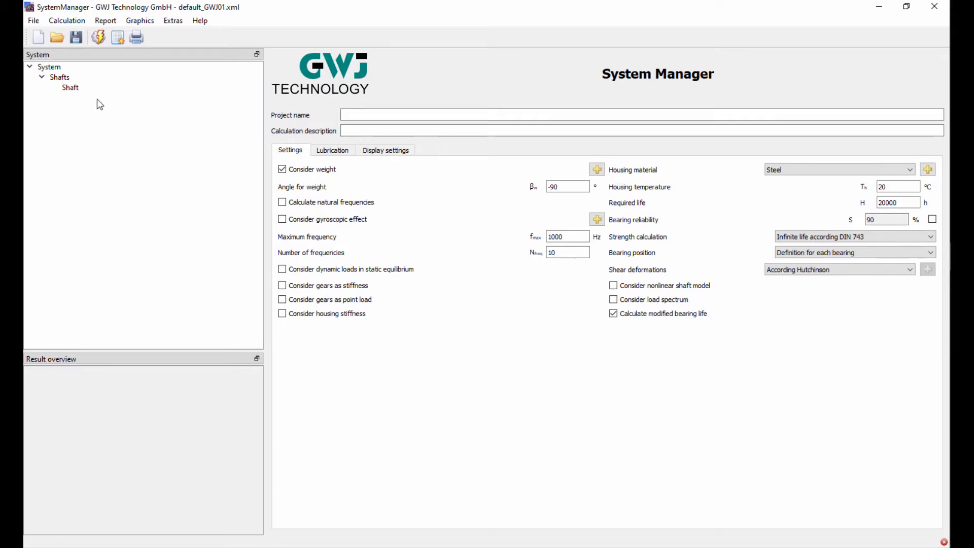
Step: Add two groups under Shafts in the system tree
left_click(61, 78)
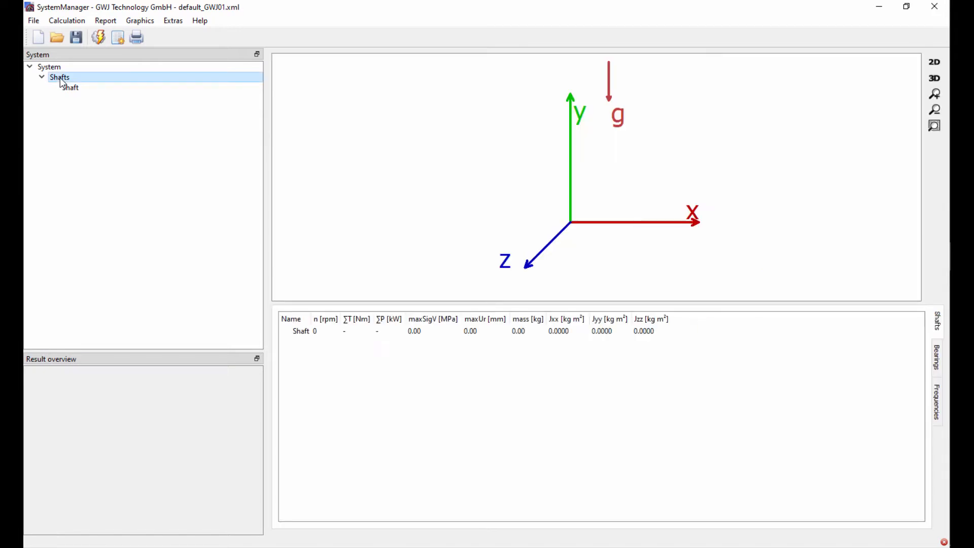
right_click(61, 80)
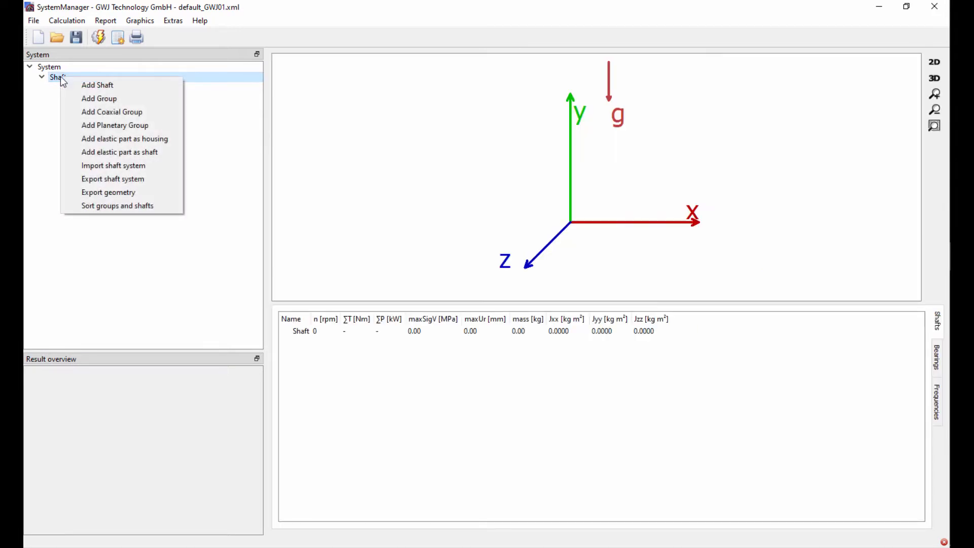
left_click(89, 99)
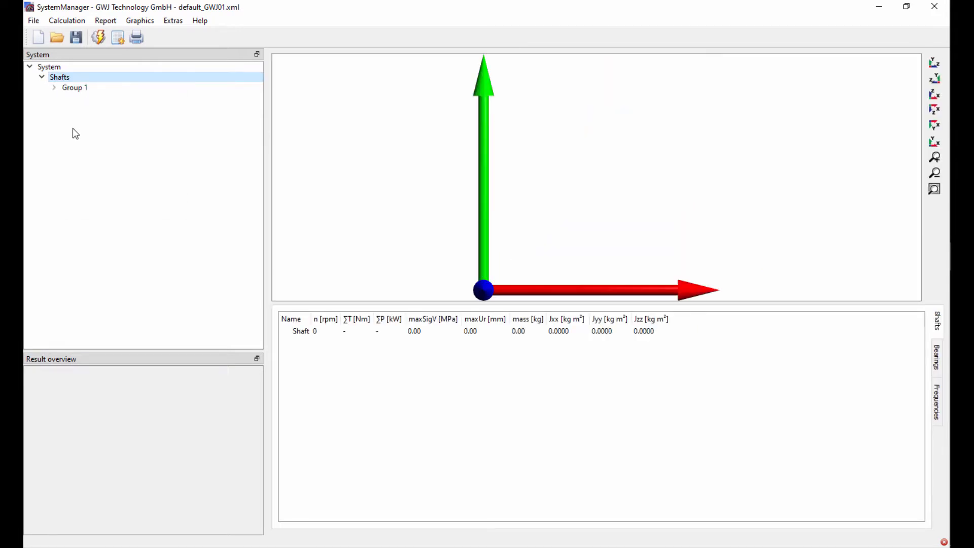
right_click(61, 75)
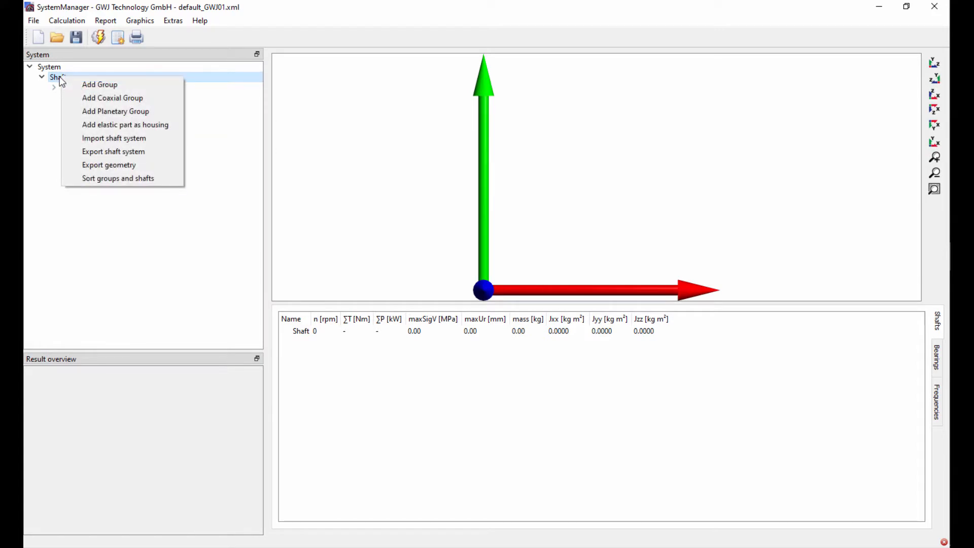
left_click(86, 92)
Step: Add a shaft to Group 2 and expand both groups in the system tree
left_click(73, 102)
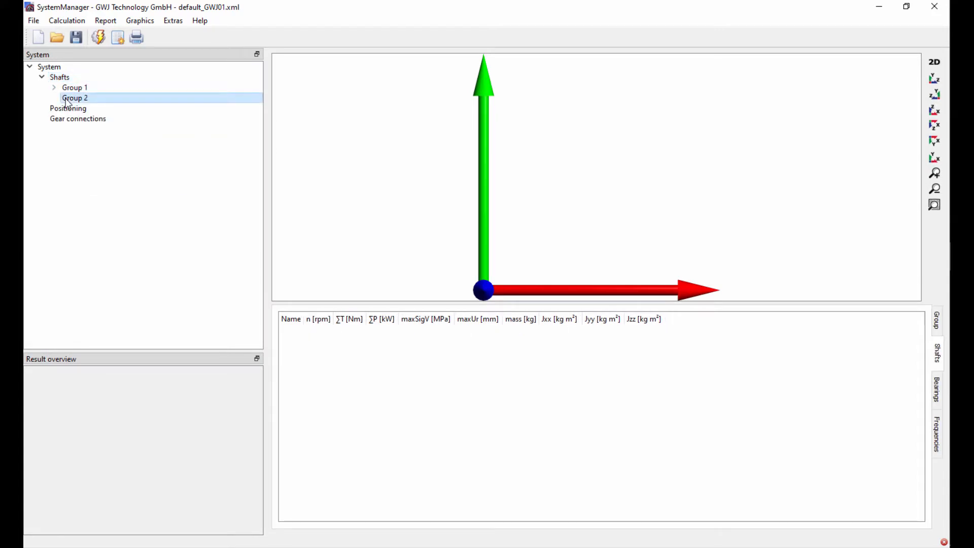
right_click(73, 102)
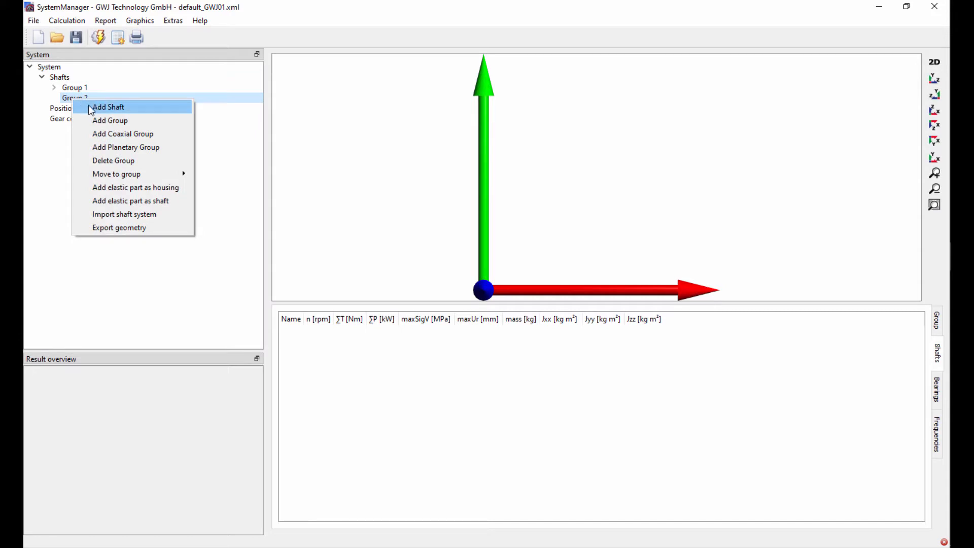
left_click(91, 104)
left_click(54, 99)
left_click(53, 87)
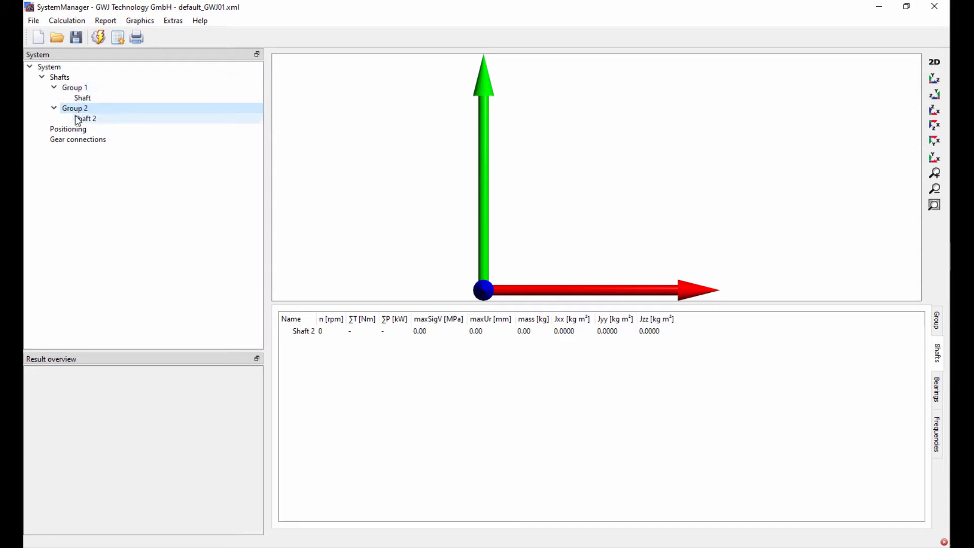
Step: Rename Group 1 as G1 and Group 2 as G2
left_click(77, 90)
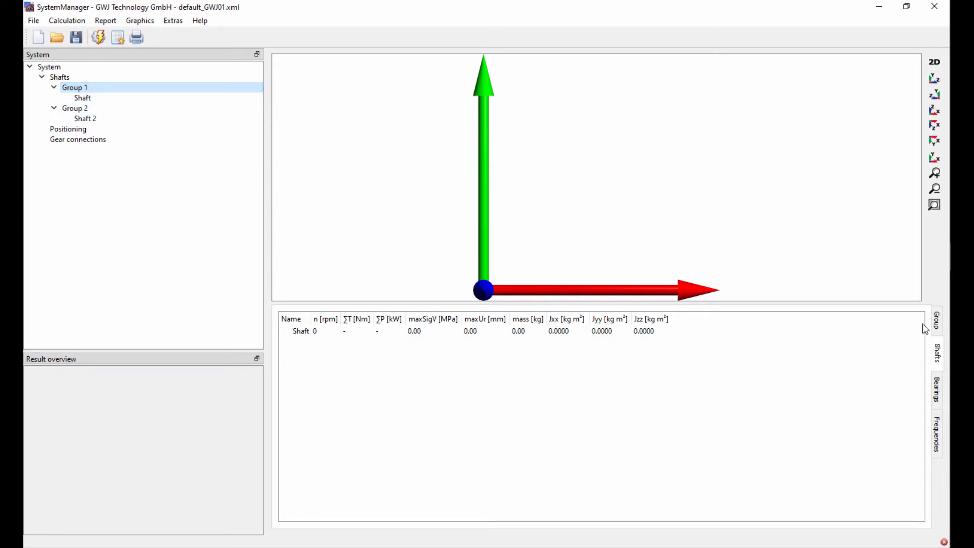
left_click(937, 325)
left_click_drag(380, 315, 304, 318)
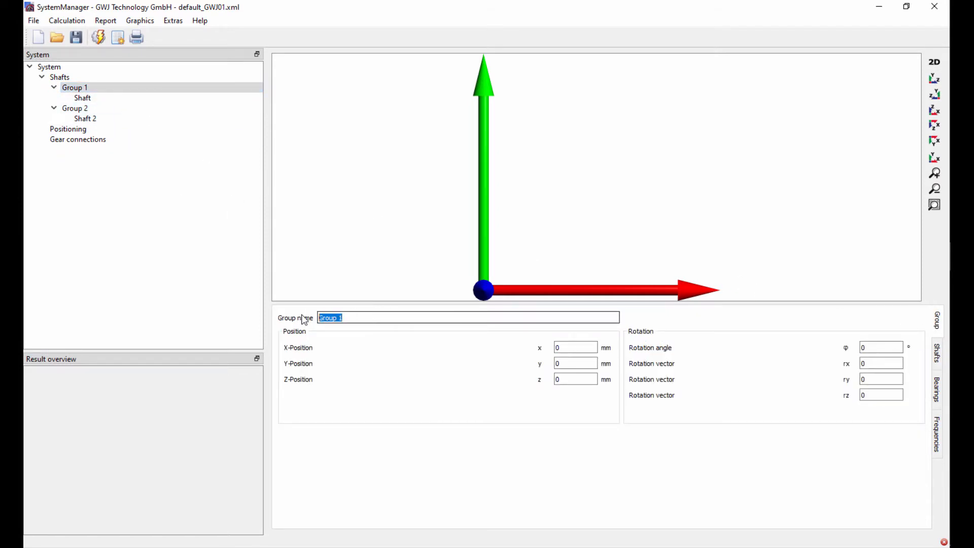
type("G1")
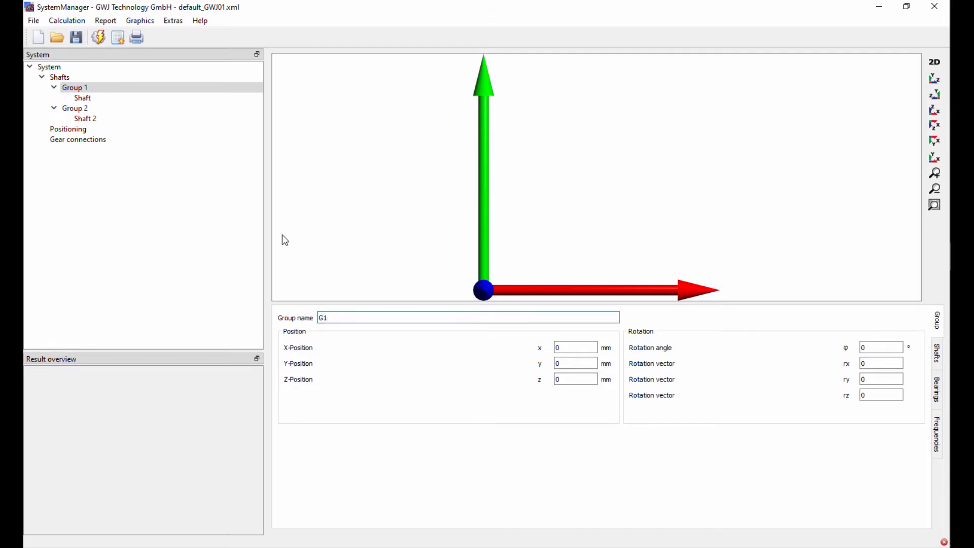
left_click(100, 107)
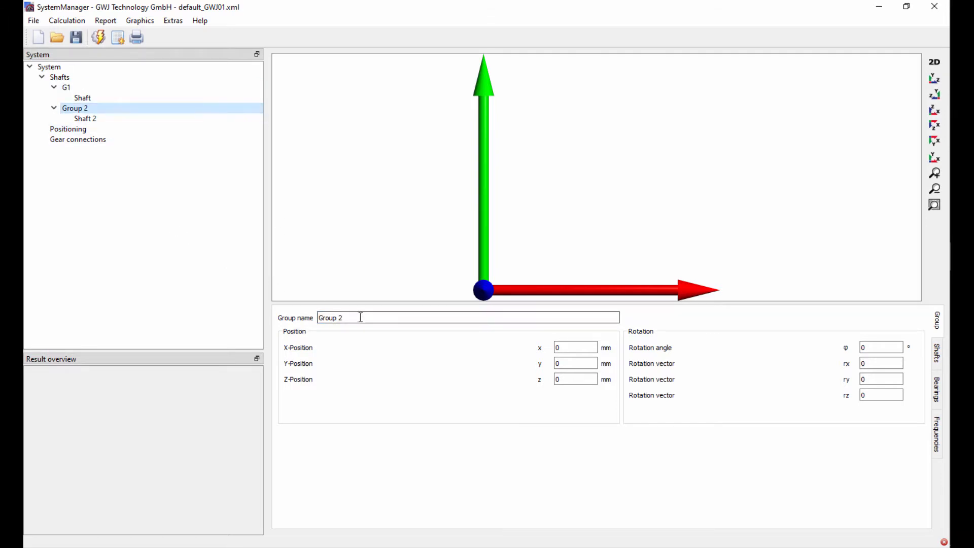
left_click_drag(358, 317, 305, 319)
type("G2")
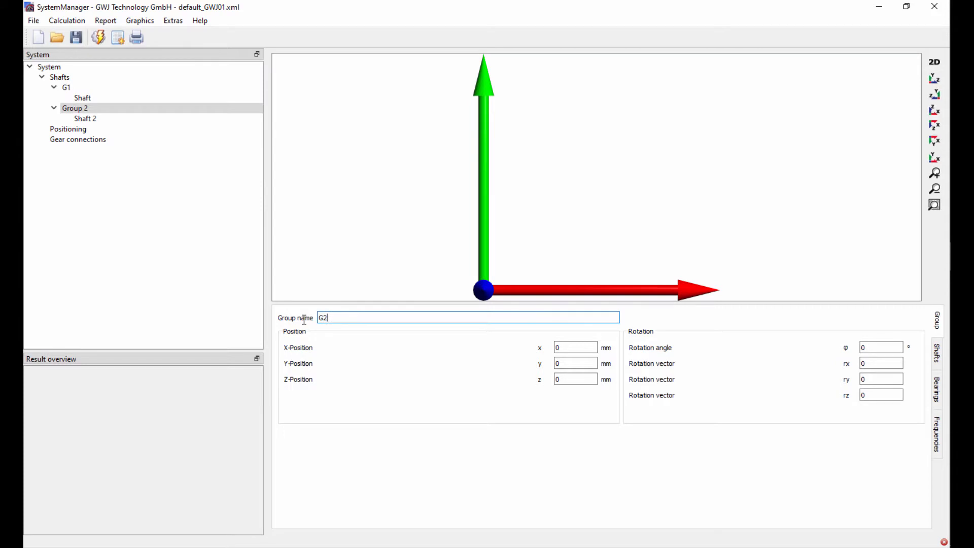
Step: Rename the shaft in group G1 as Shaft 1, enable its speed input and set the speed to 1000 rpm
left_click(92, 97)
left_click(334, 205)
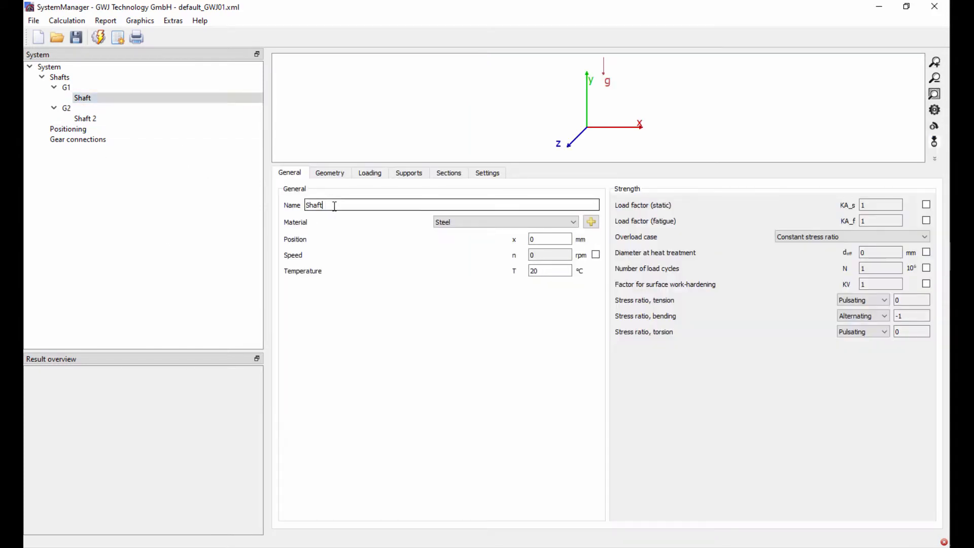
type("1")
left_click_drag(537, 168, 533, 255)
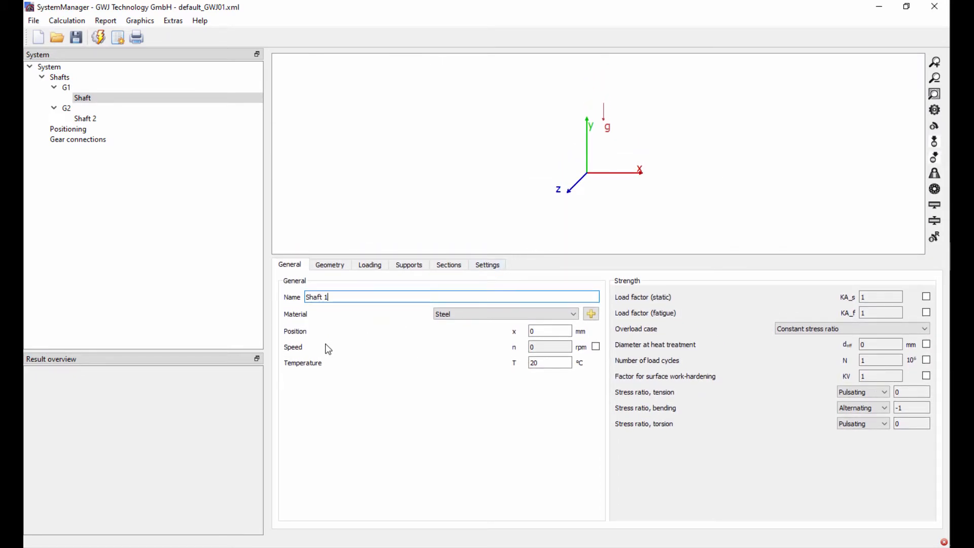
left_click(595, 346)
double_click(555, 349)
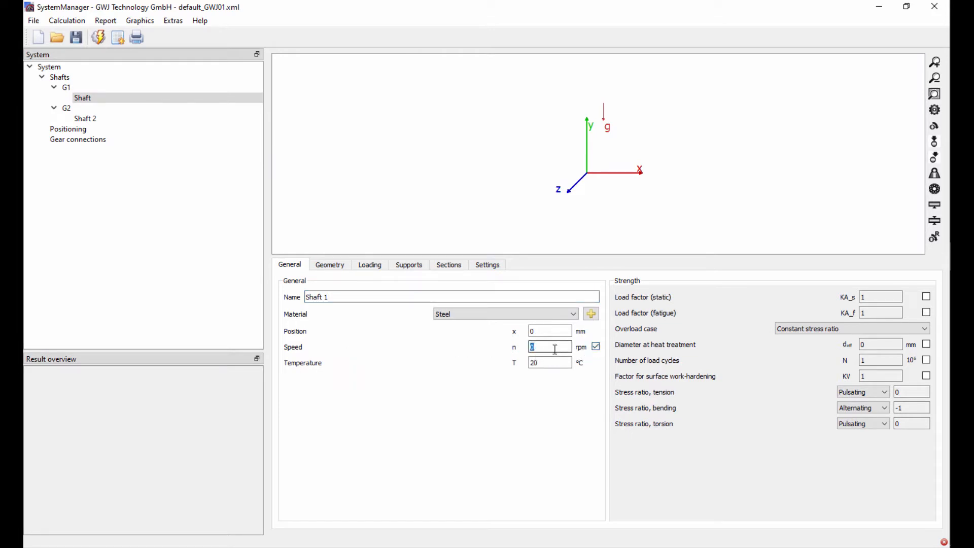
type("1000")
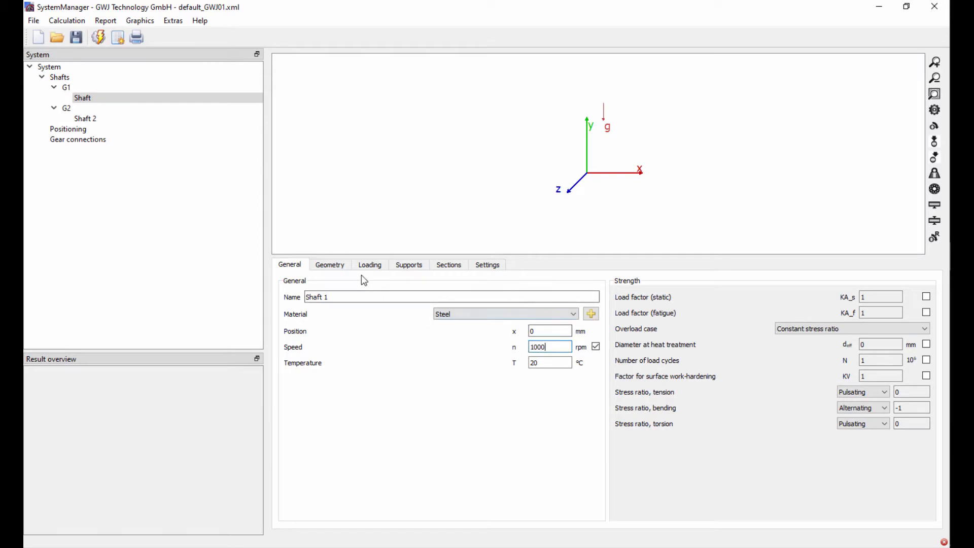
Step: Add an outer geometry segment to Shaft 1 with length 100 mm and diameter 1 of 17 mm, fitting the shaft in view
left_click(332, 266)
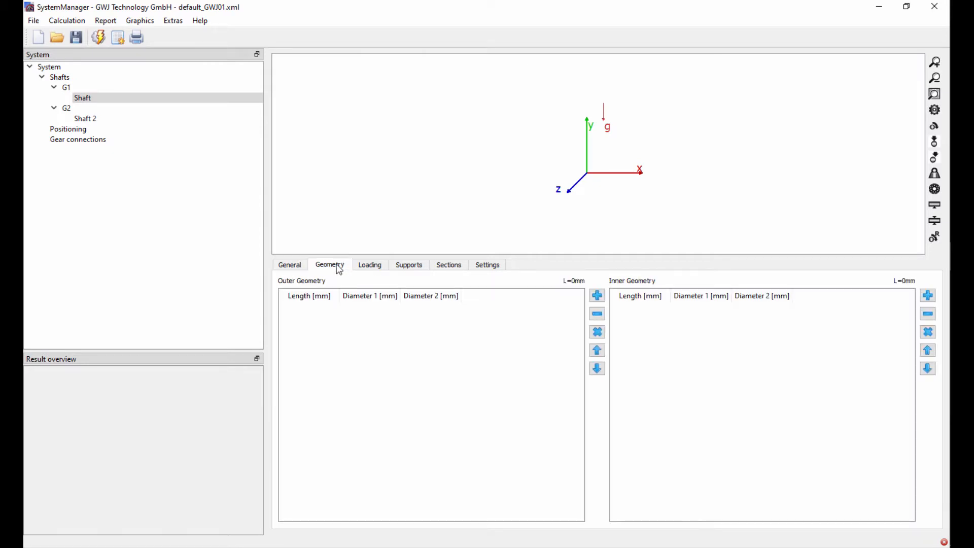
left_click(599, 298)
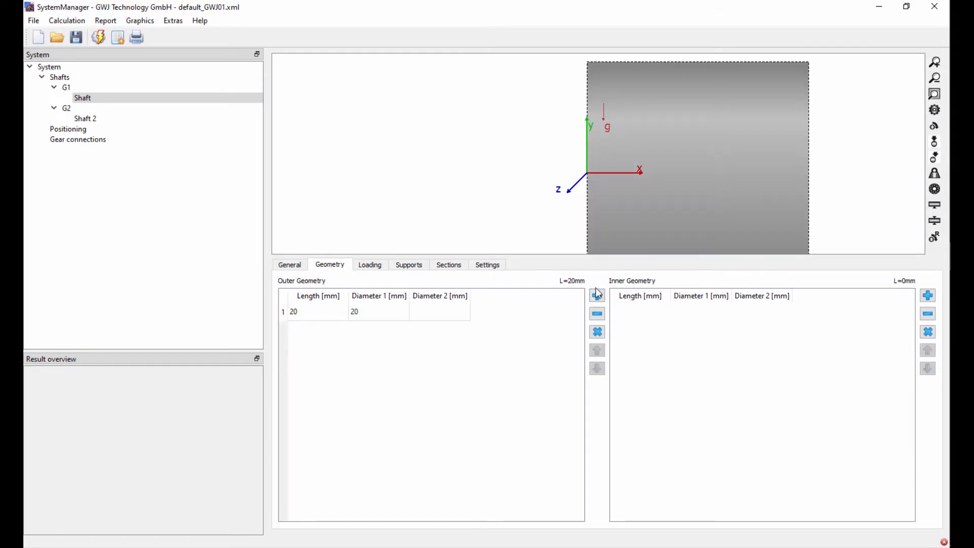
left_click(313, 312)
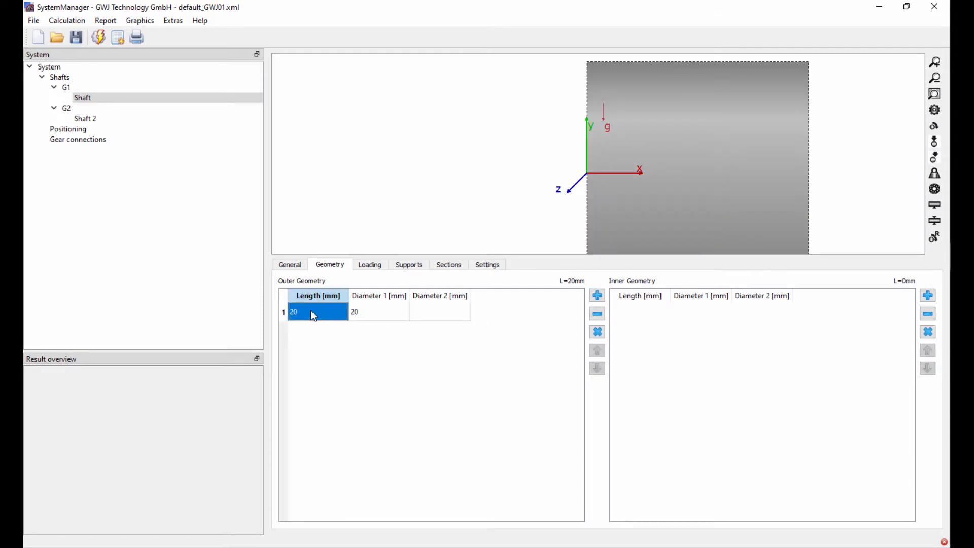
type("100")
key("Return")
left_click(374, 318)
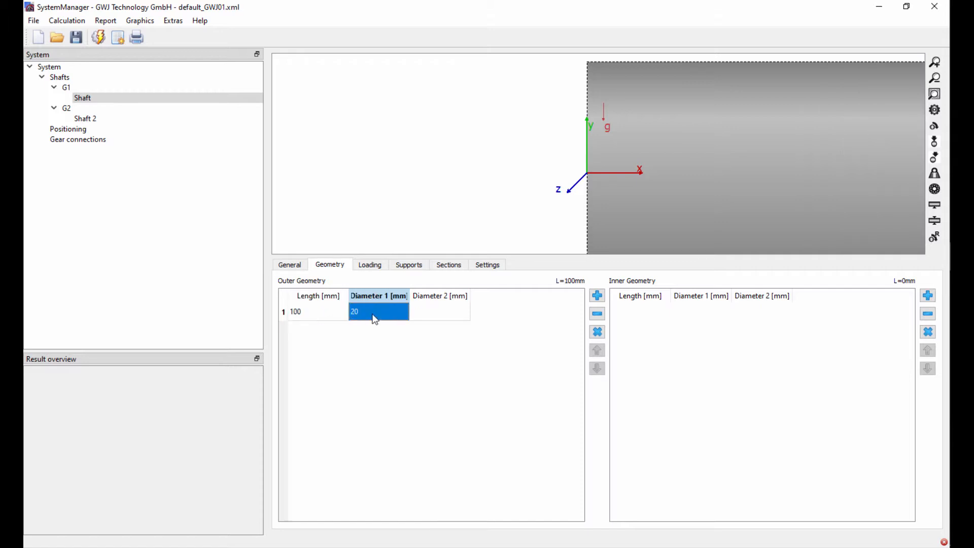
type("17")
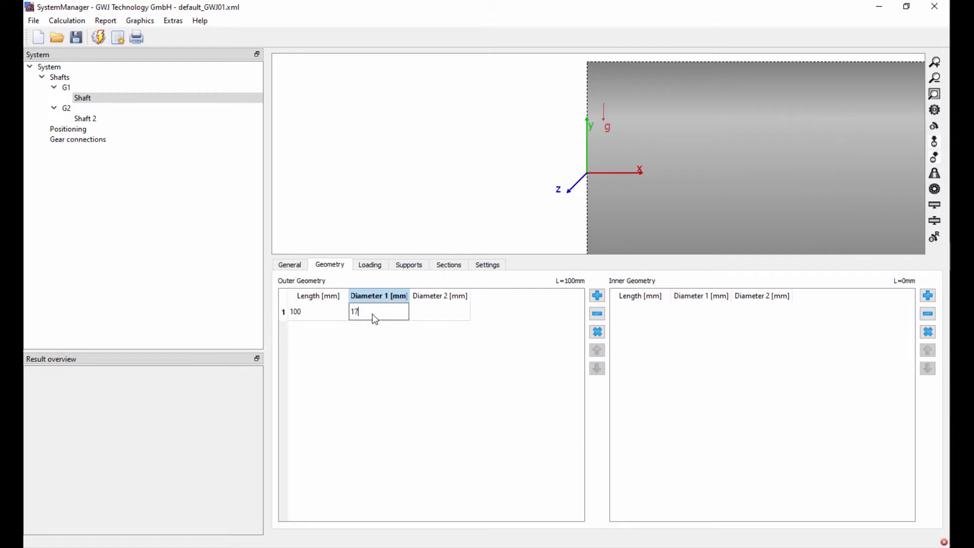
key("Return")
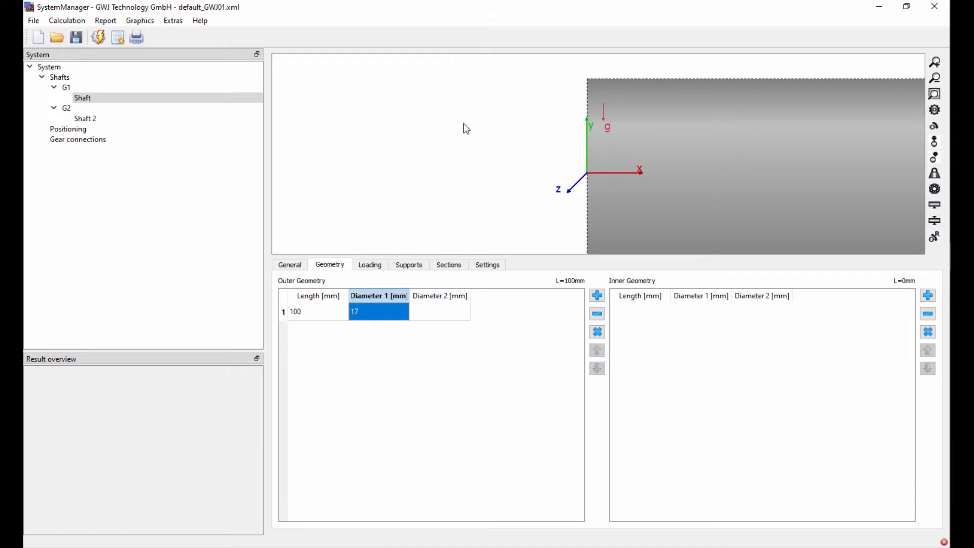
left_click(934, 94)
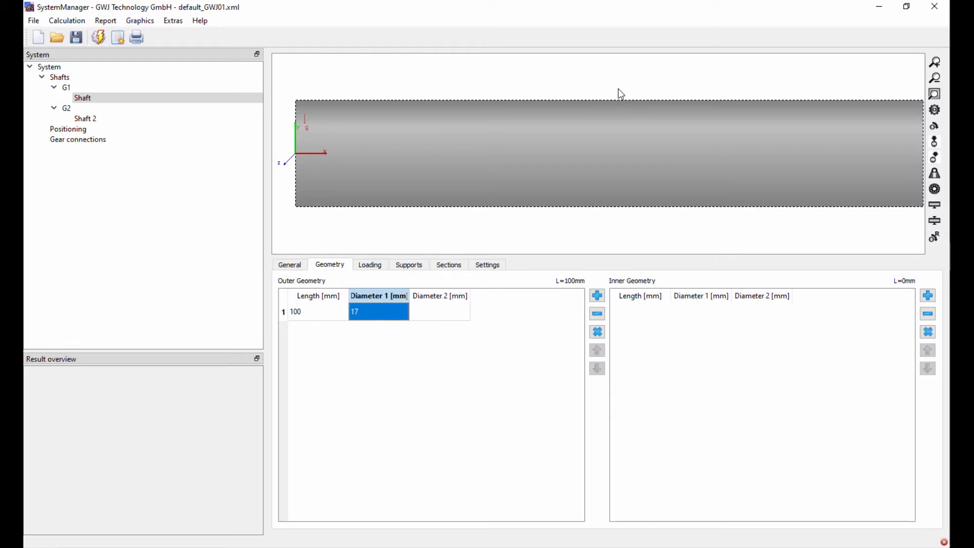
Step: Add a loading element of type Coupling to Shaft 1 and name it Input
mouse_move(582, 149)
left_click(370, 266)
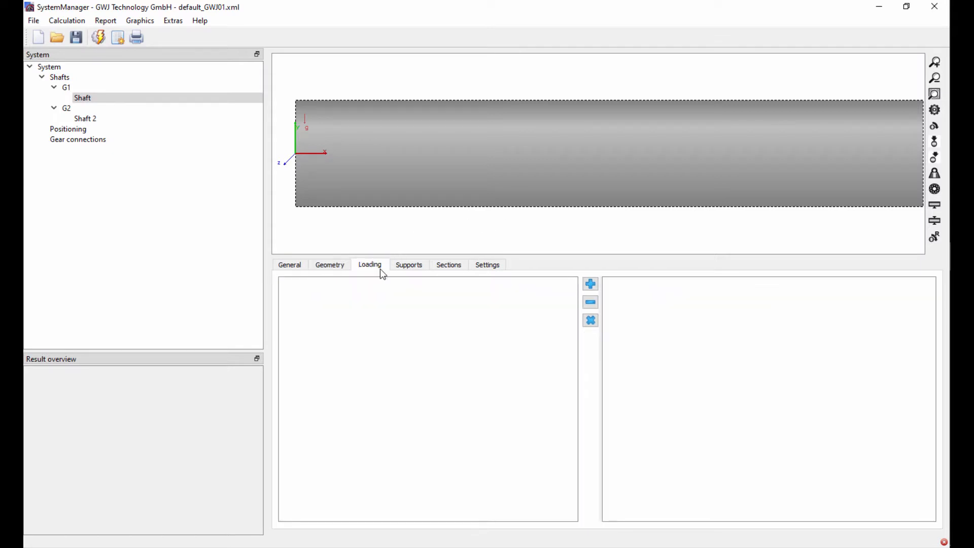
left_click(591, 284)
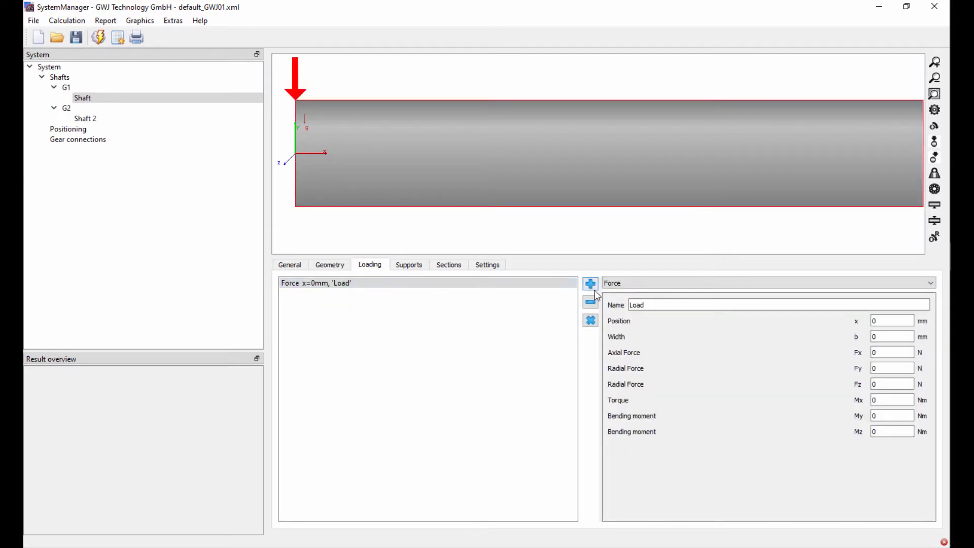
left_click(628, 285)
left_click(628, 303)
left_click_drag(674, 307, 608, 311)
type("Input")
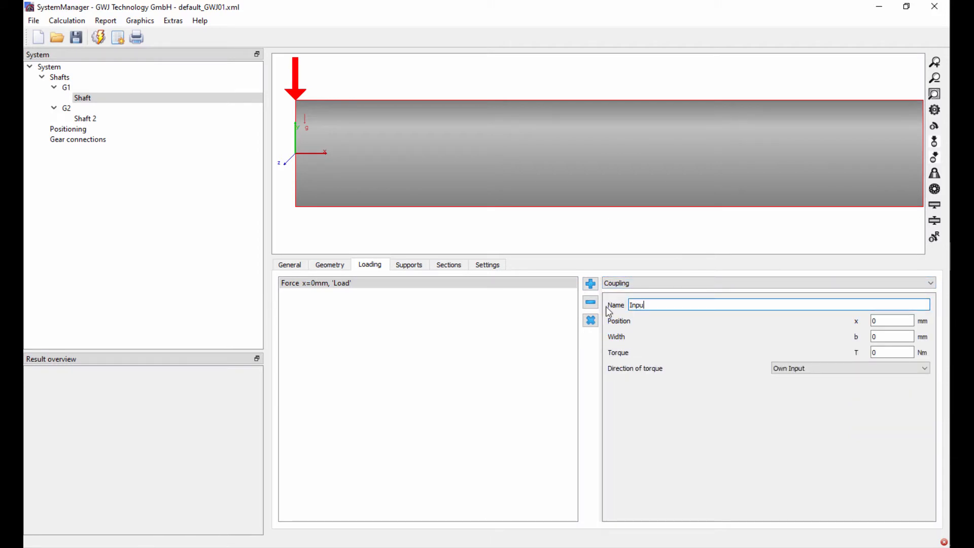
Step: Set the Input coupling's position to 5 mm, width to 10 mm, torque to 100 Nm and torque direction to Shaft is driven
left_click(885, 321)
type("5")
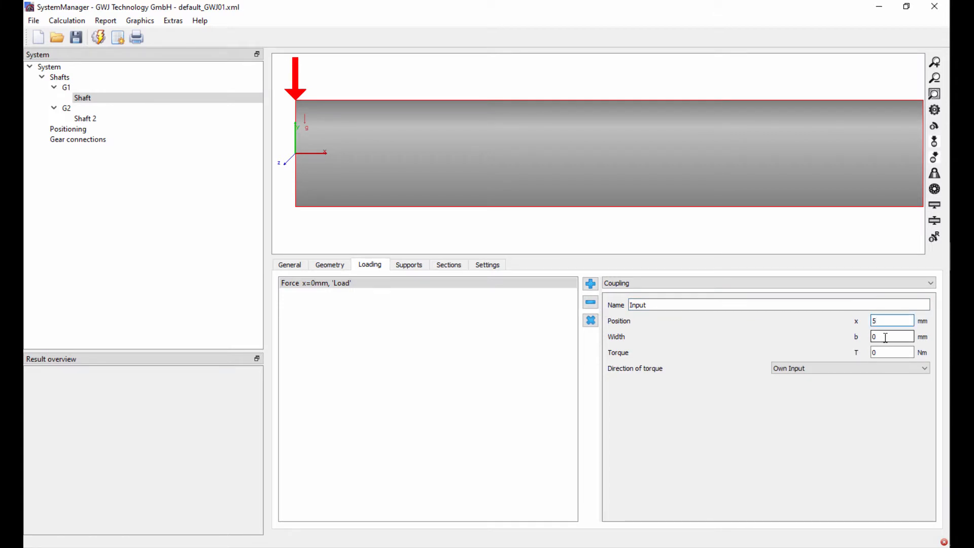
left_click(886, 338)
type("1")
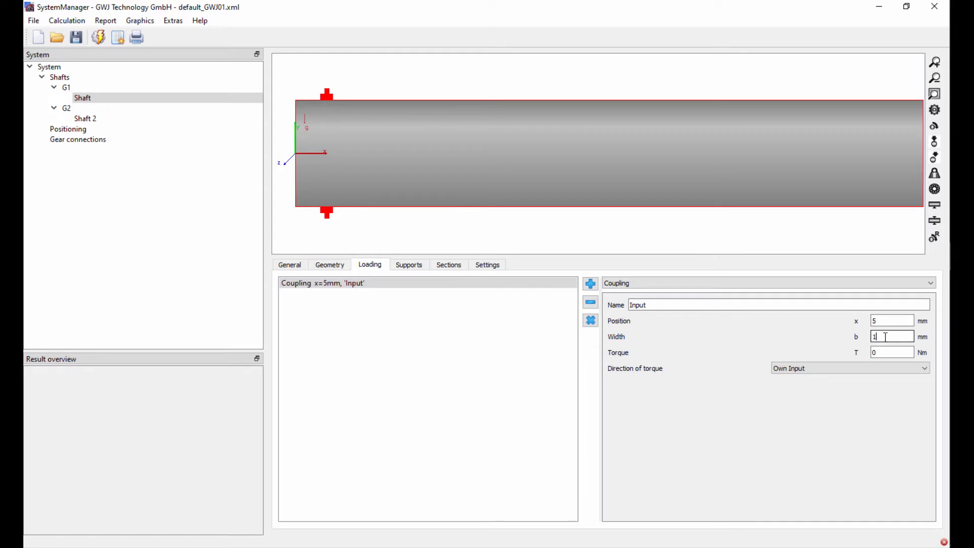
type("0")
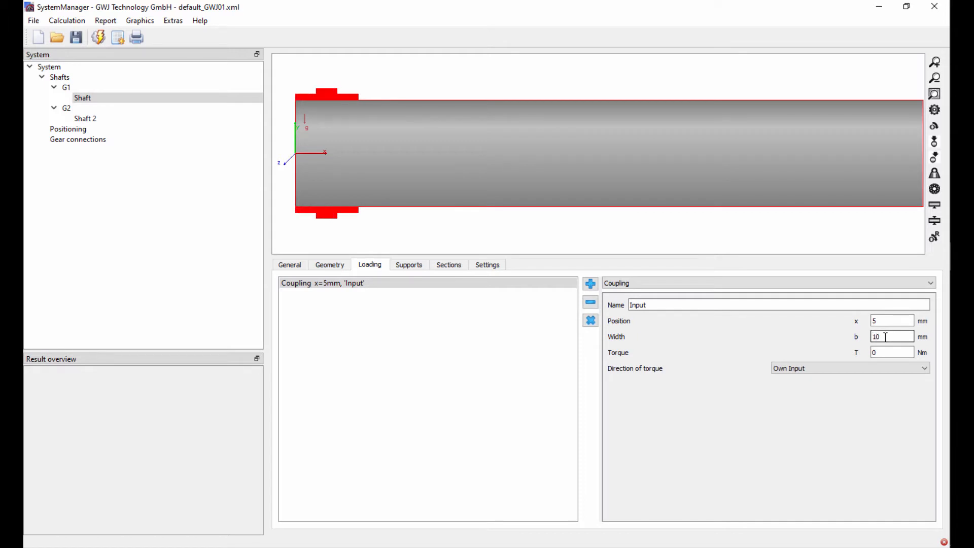
double_click(884, 355)
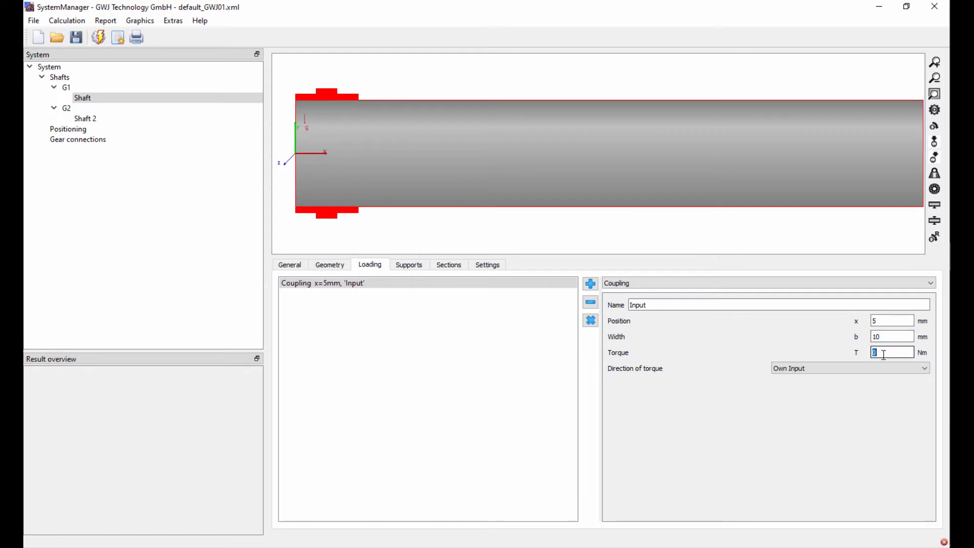
type("100")
left_click(867, 367)
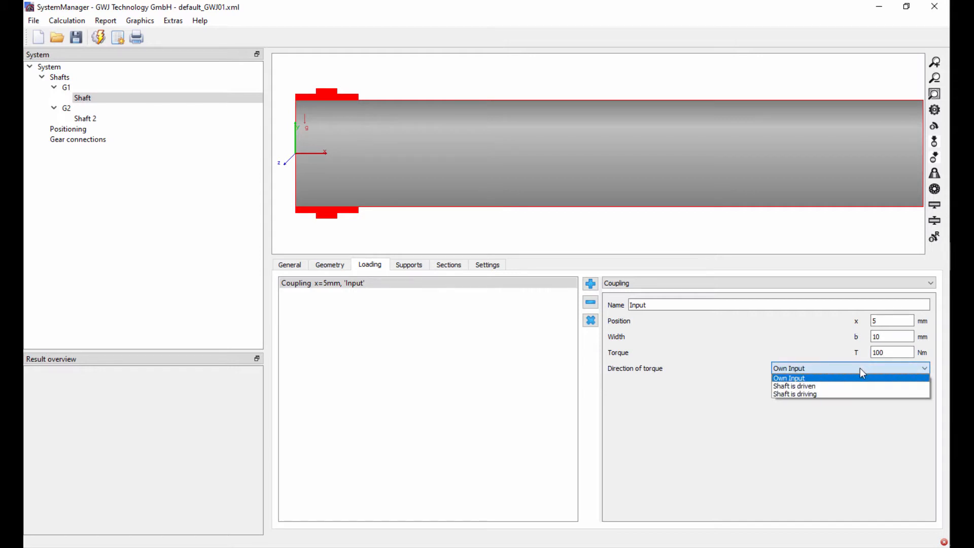
left_click(850, 391)
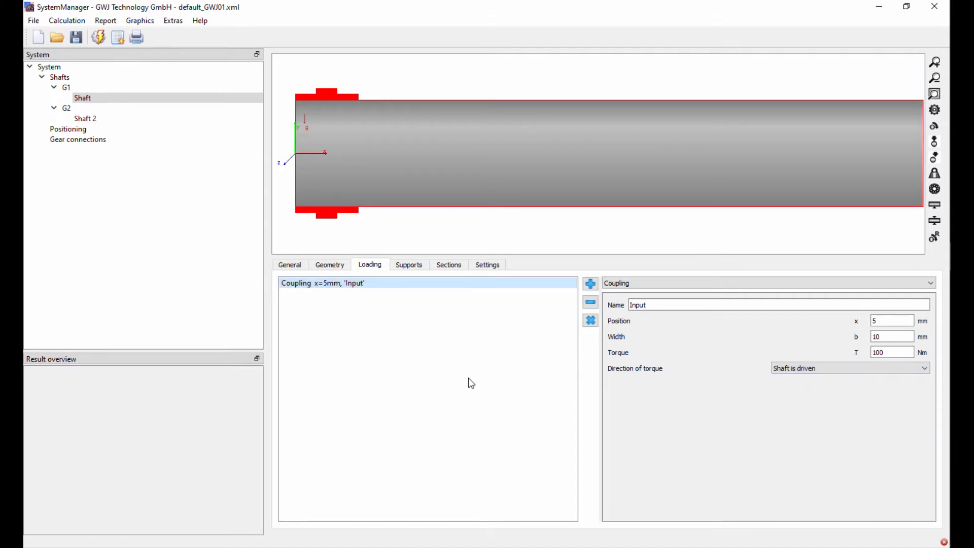
Step: Add a second loading element of type Cylindrical gear to Shaft 1 and name it Pinion
left_click(594, 286)
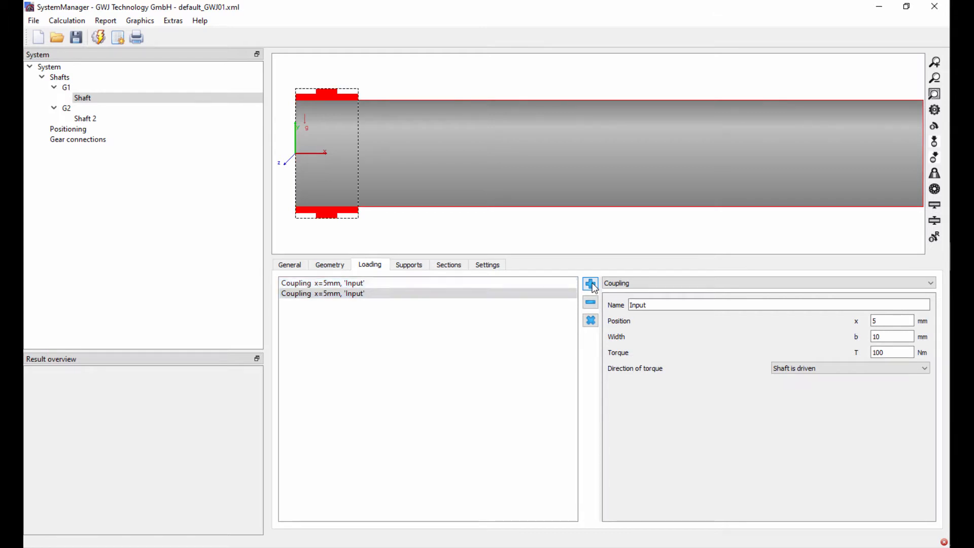
left_click(619, 284)
left_click(629, 308)
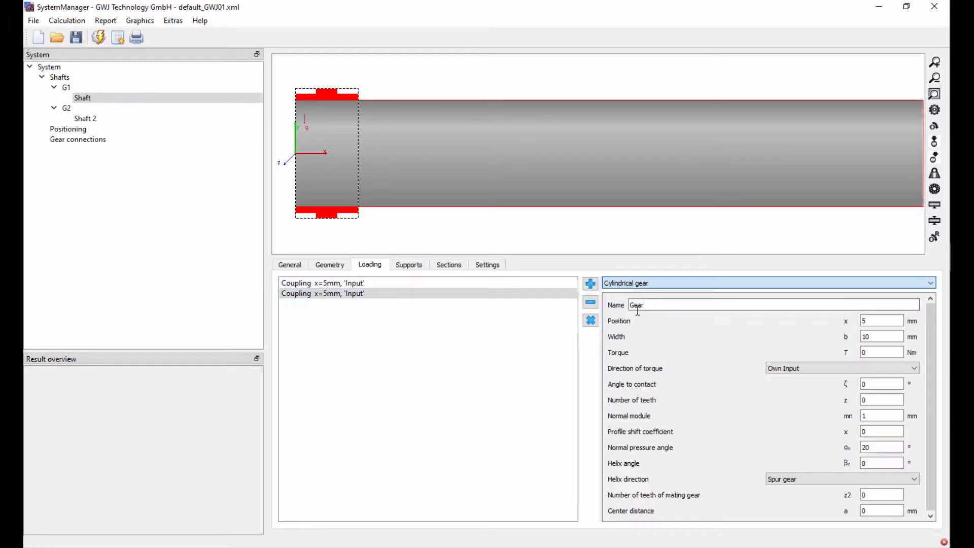
double_click(655, 303)
type("Pi")
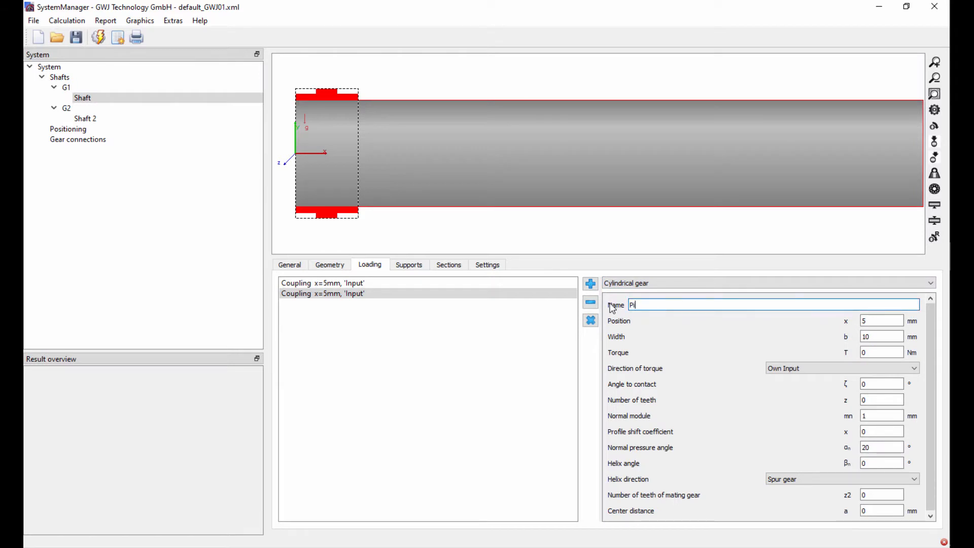
type("nion")
Step: Set the Pinion's position to 55 mm, width to 30 mm, number of teeth to 24 and normal module to 1.5 mm
double_click(880, 321)
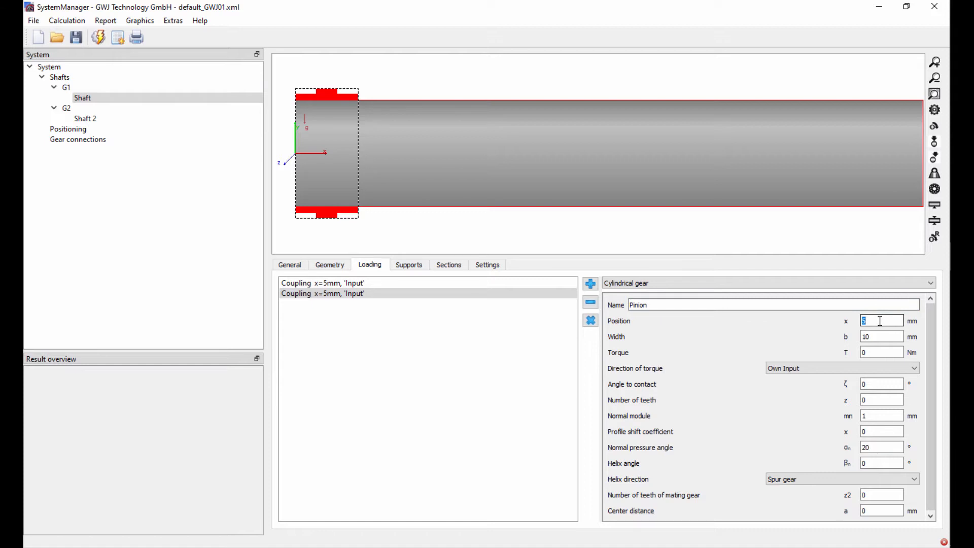
type("55")
double_click(884, 338)
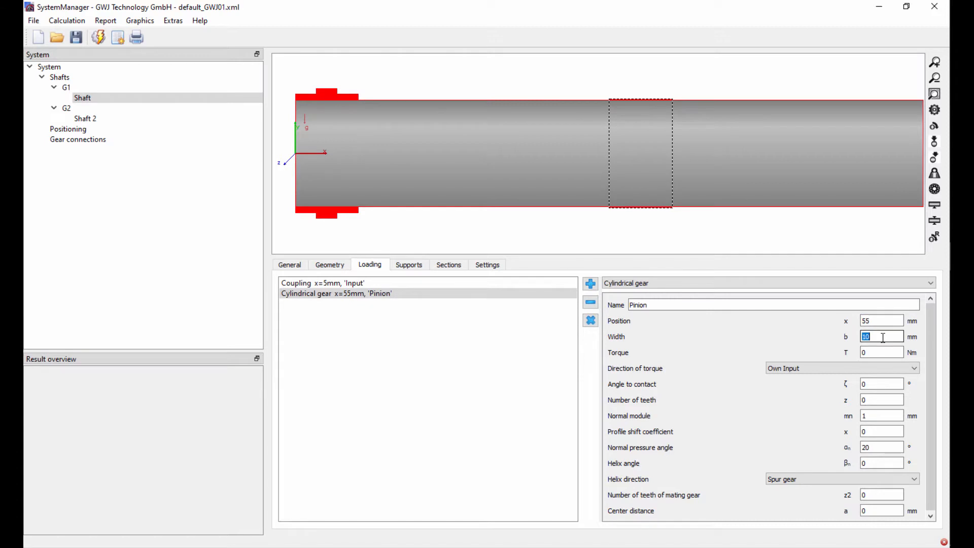
type("30")
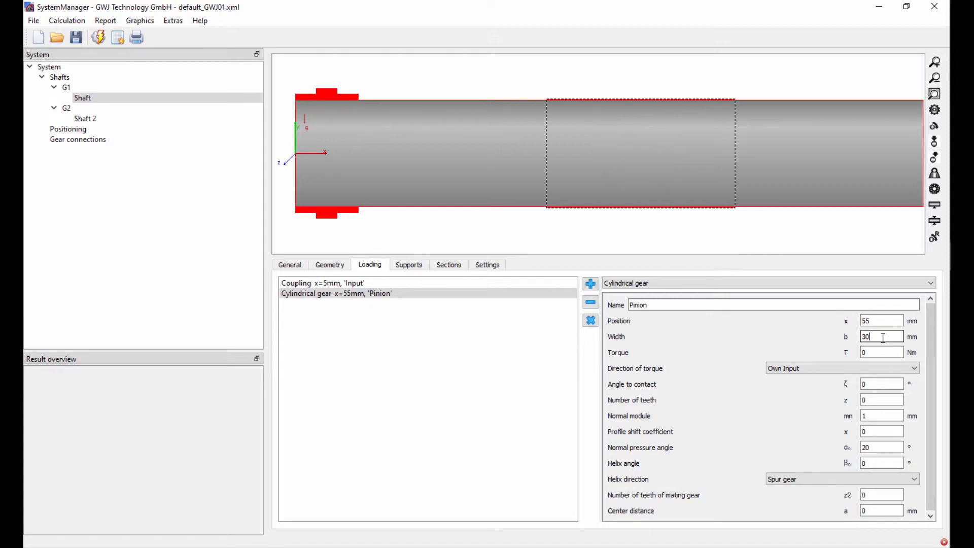
double_click(868, 399)
type("24")
left_click(875, 415)
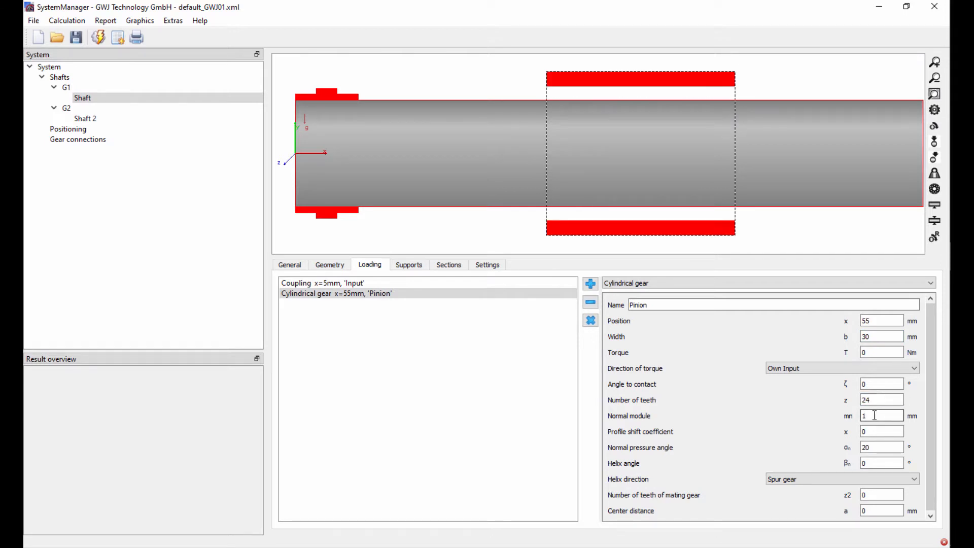
type(".5")
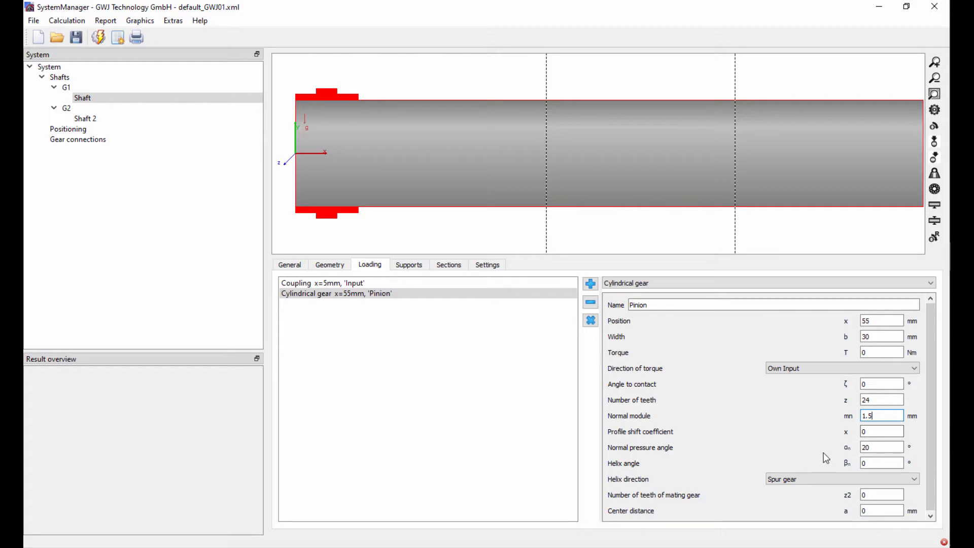
Step: Set the Pinion's helix angle to 12° and helix direction to Helix right hand, fitting the shaft in view
left_click(879, 450)
left_click(867, 462)
double_click(868, 463)
type("12")
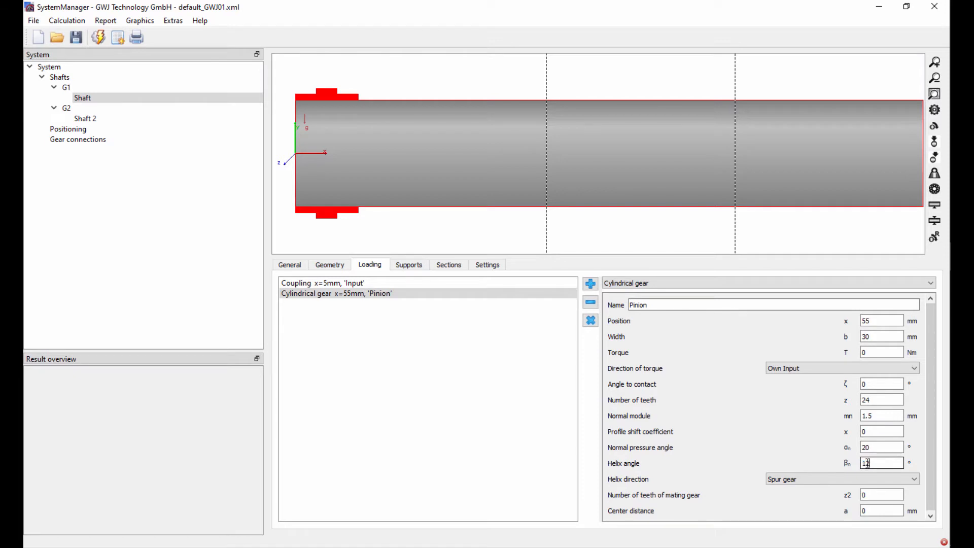
left_click(827, 479)
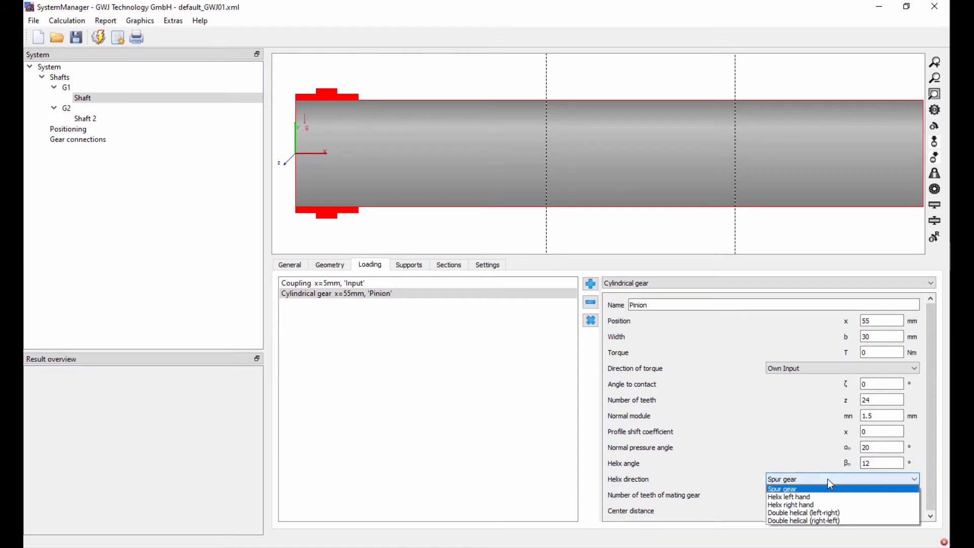
left_click(820, 504)
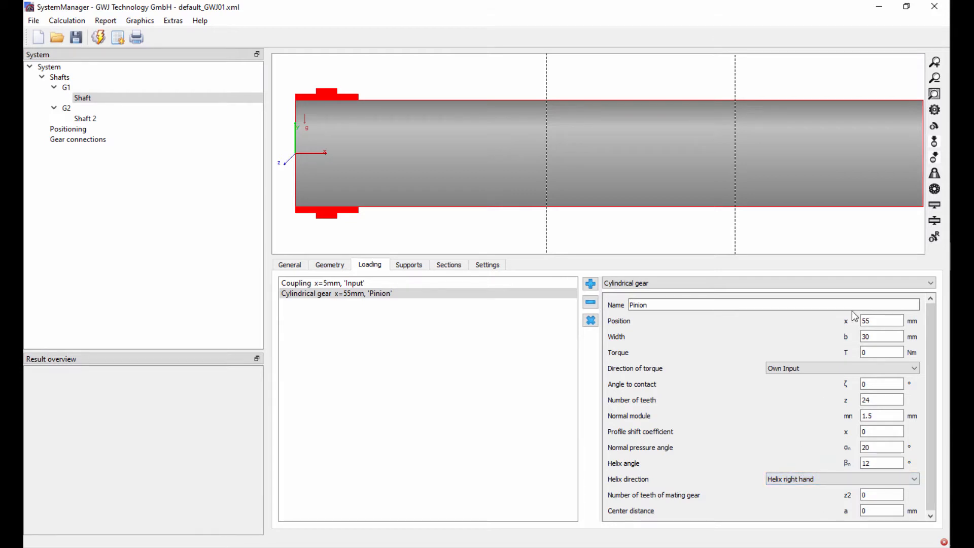
left_click(935, 94)
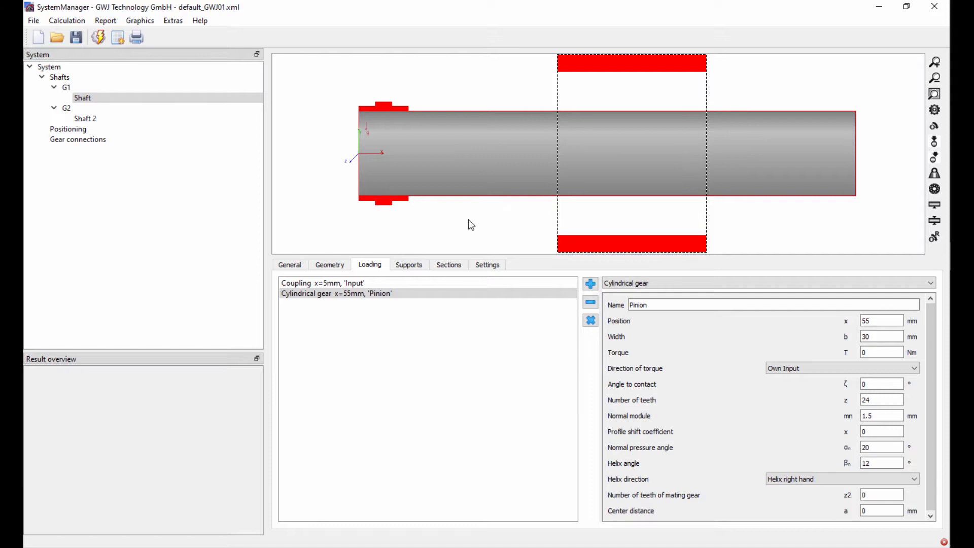
Step: Add a support of type Roller bearing to Shaft 1, name it Bearing 1 and set its position to 20 mm
left_click(410, 265)
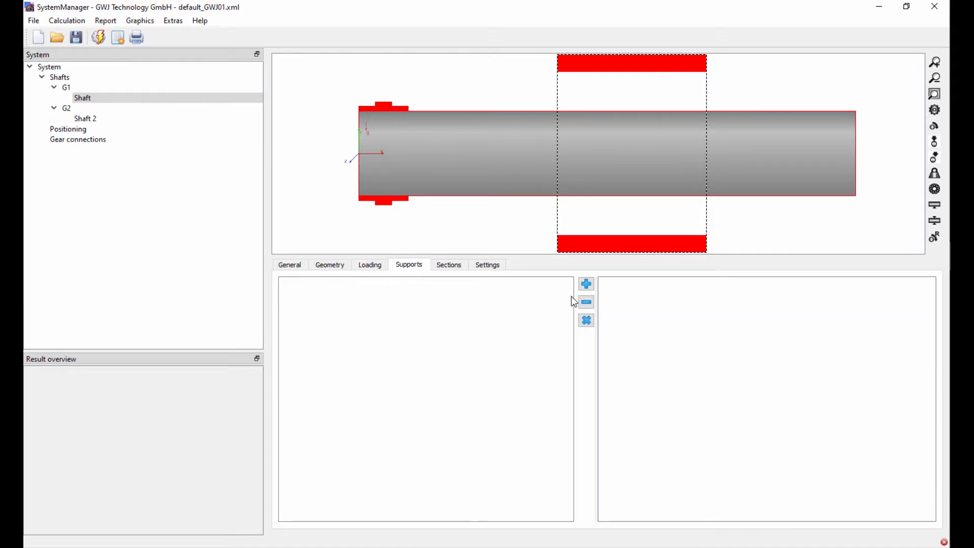
left_click(586, 284)
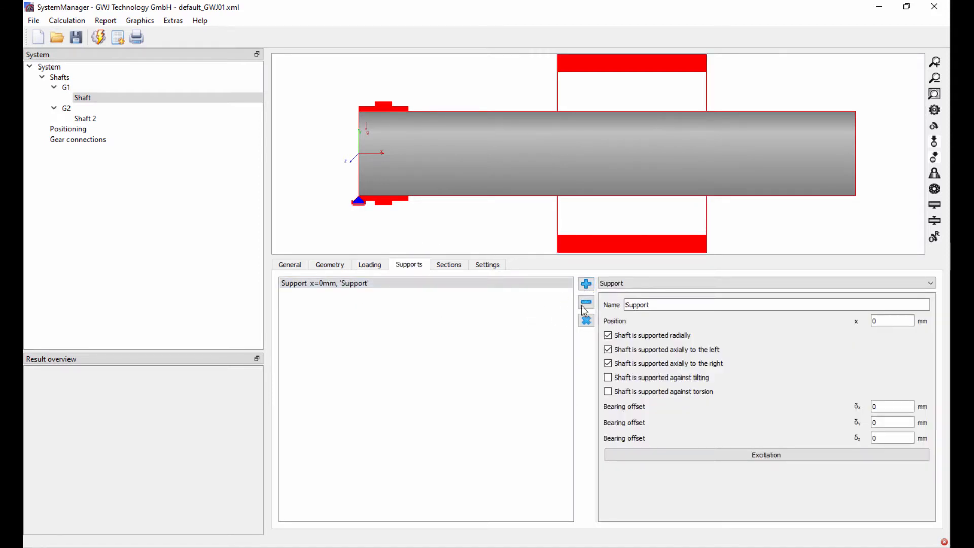
left_click(632, 284)
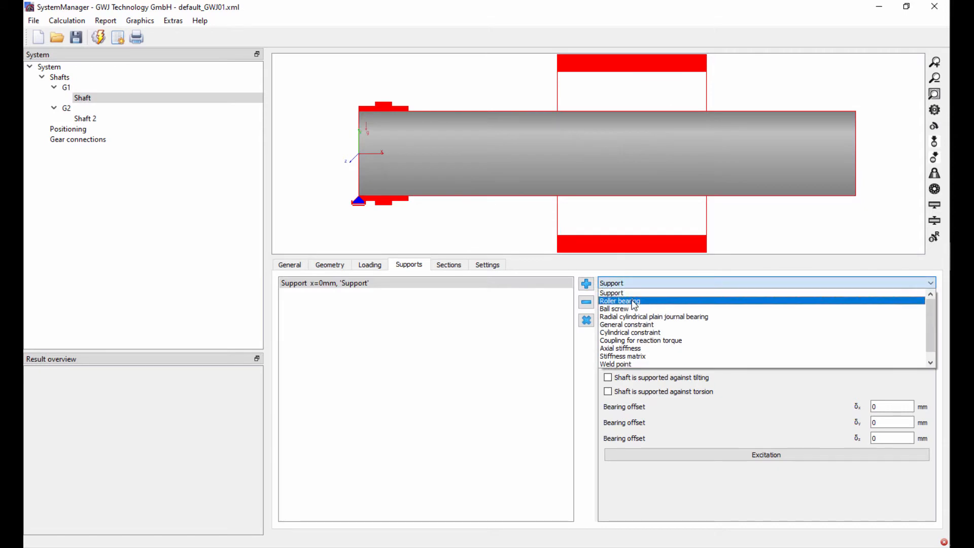
left_click(633, 301)
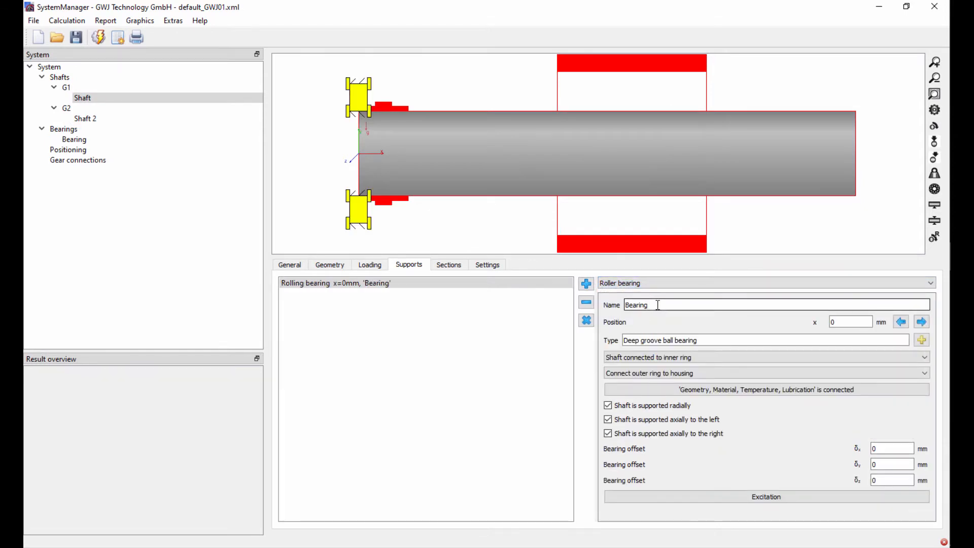
type("1")
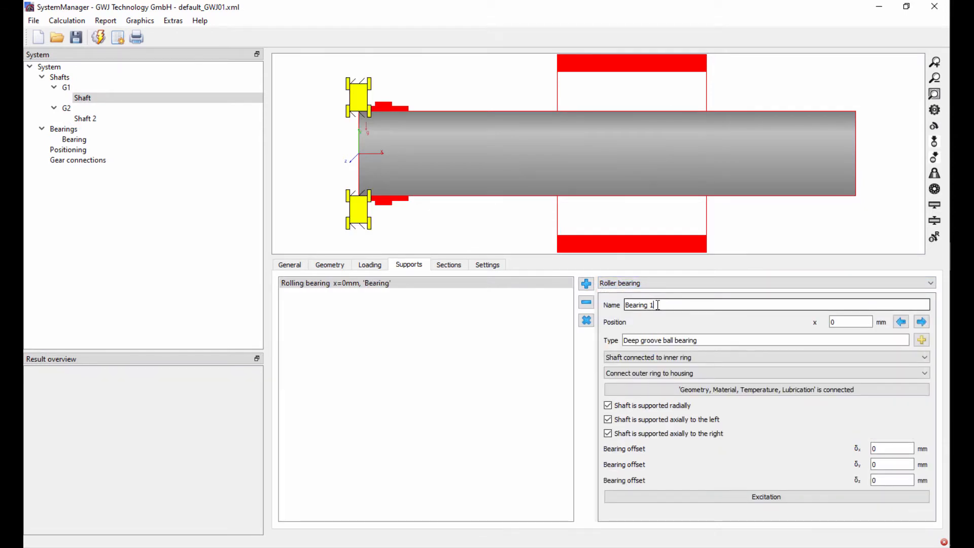
double_click(845, 322)
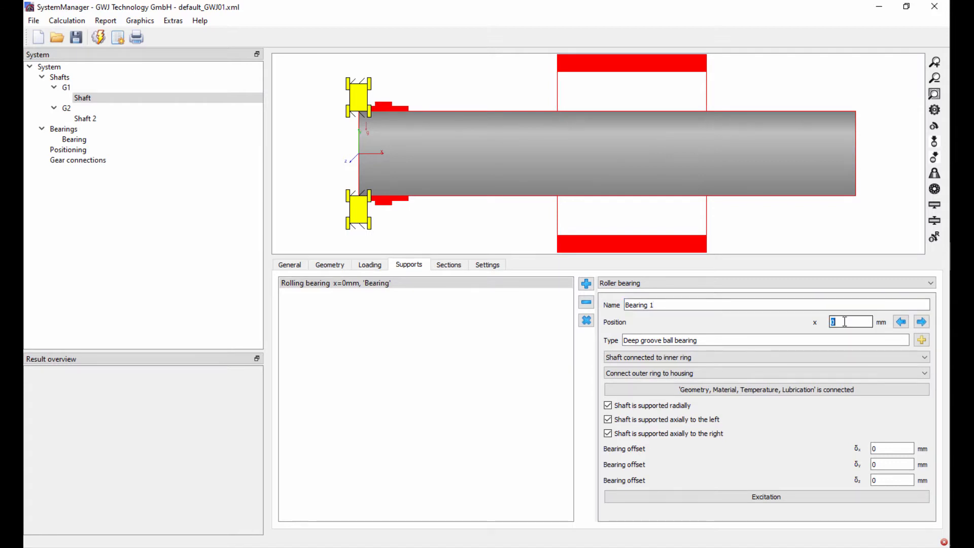
type("20")
Step: Assign the FAG 6003 deep groove ball bearing with 17 mm inner diameter from the database to Bearing 1
left_click(922, 340)
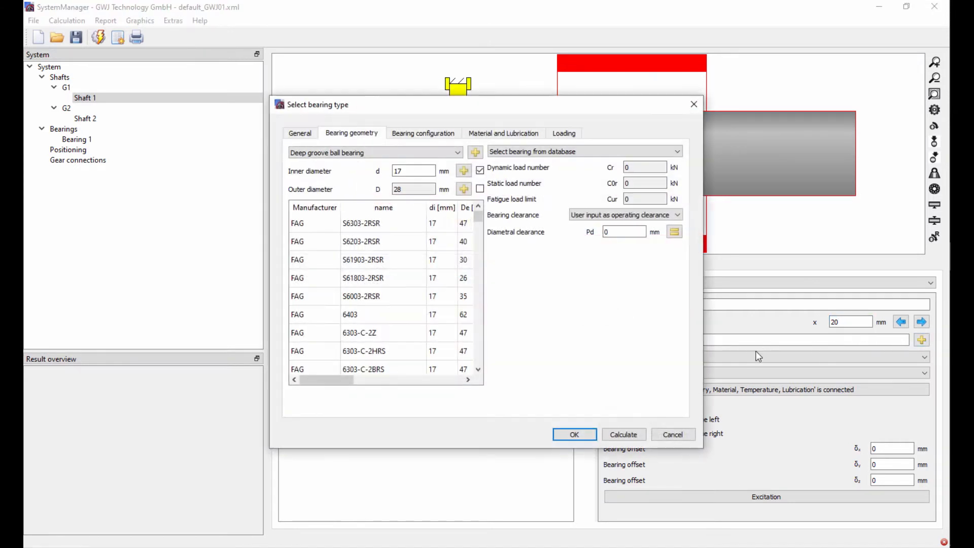
left_click(380, 152)
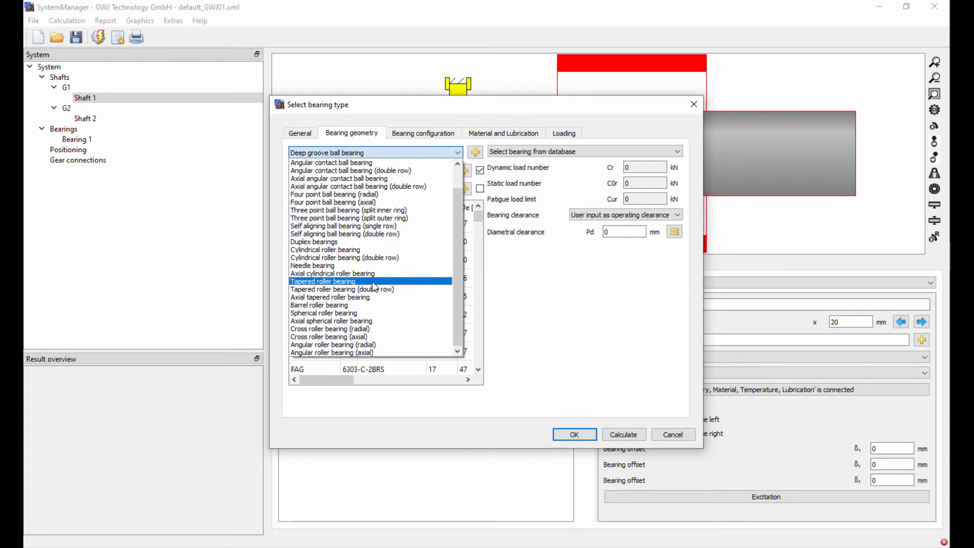
left_click(331, 154)
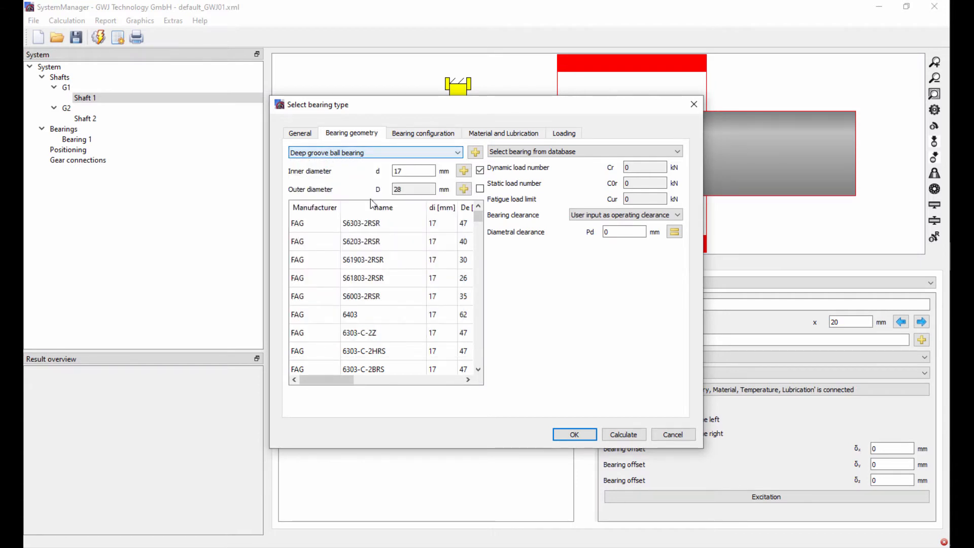
left_click_drag(706, 347, 890, 351)
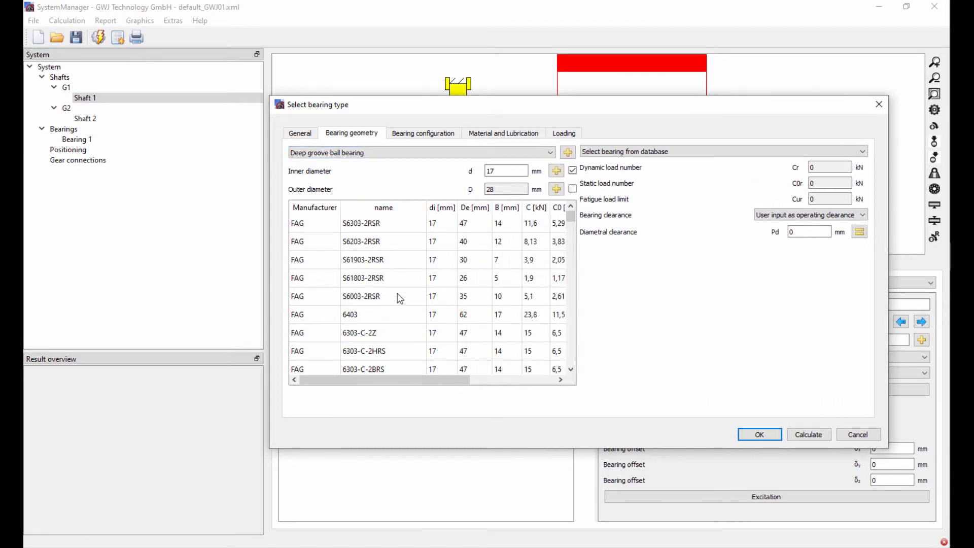
scroll(400, 297, "down", 3)
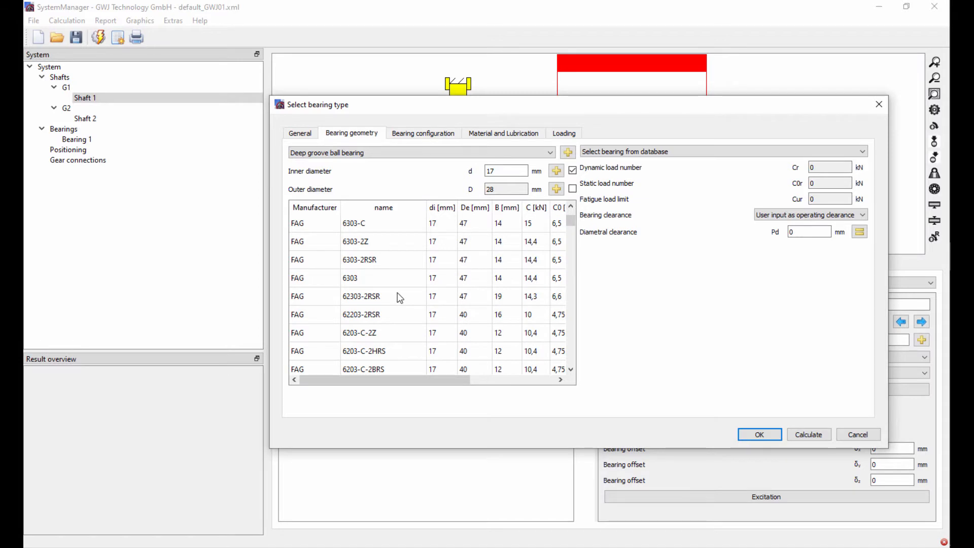
scroll(400, 297, "down", 3)
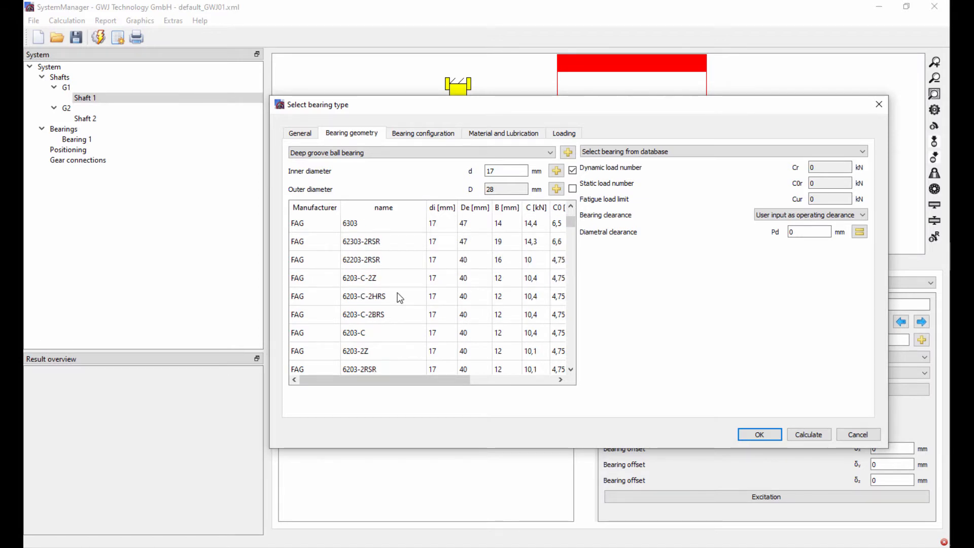
scroll(401, 297, "down", 9)
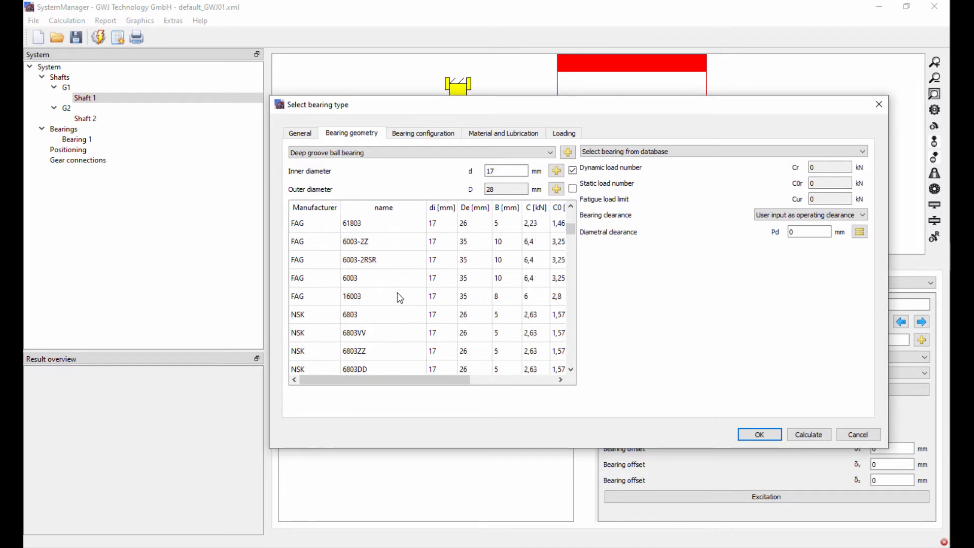
scroll(401, 299, "down", 3)
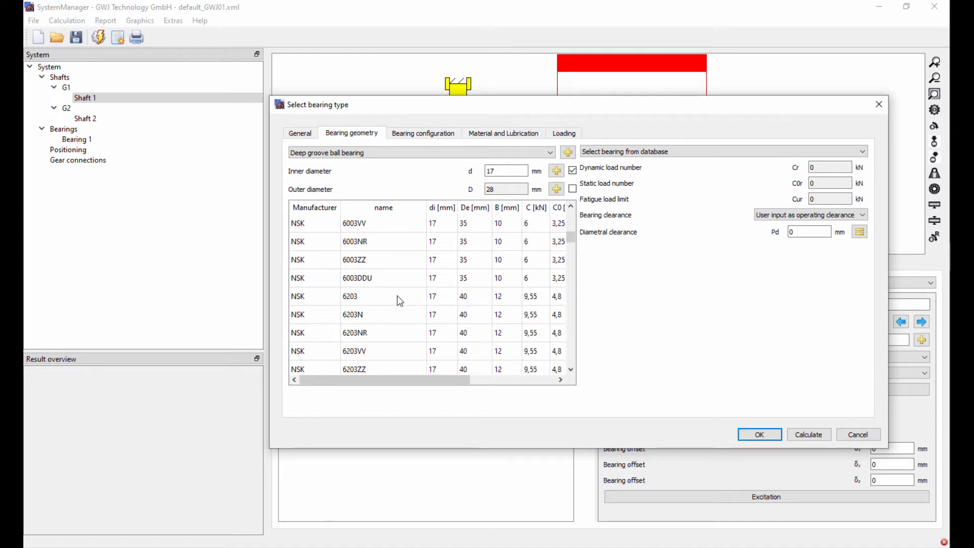
scroll(400, 300, "up", 3)
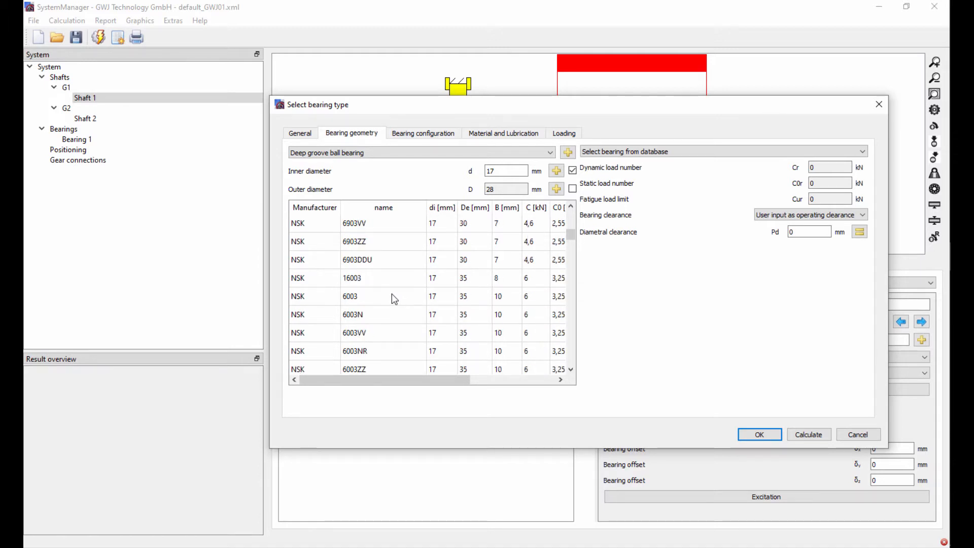
scroll(393, 299, "up", 2)
scroll(391, 294, "up", 3)
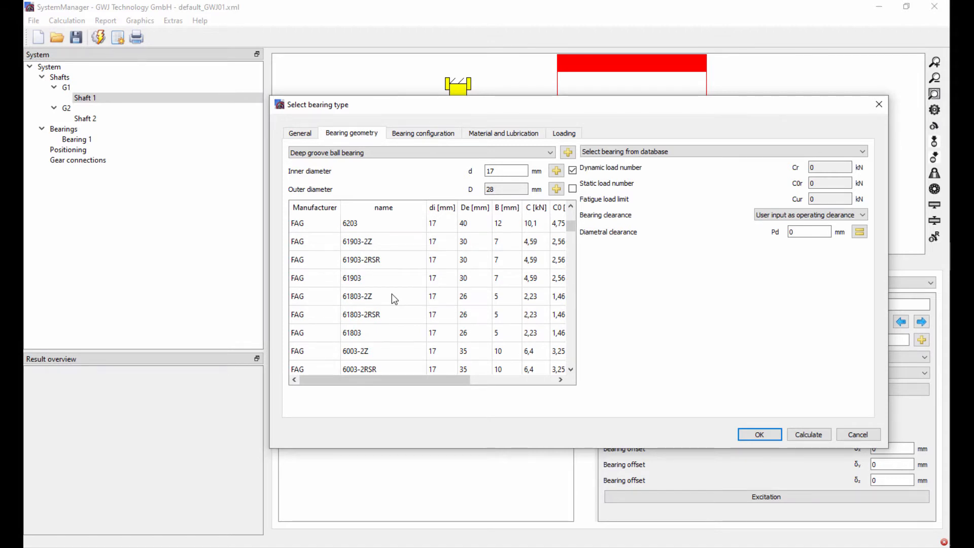
scroll(392, 294, "down", 1)
left_click(382, 335)
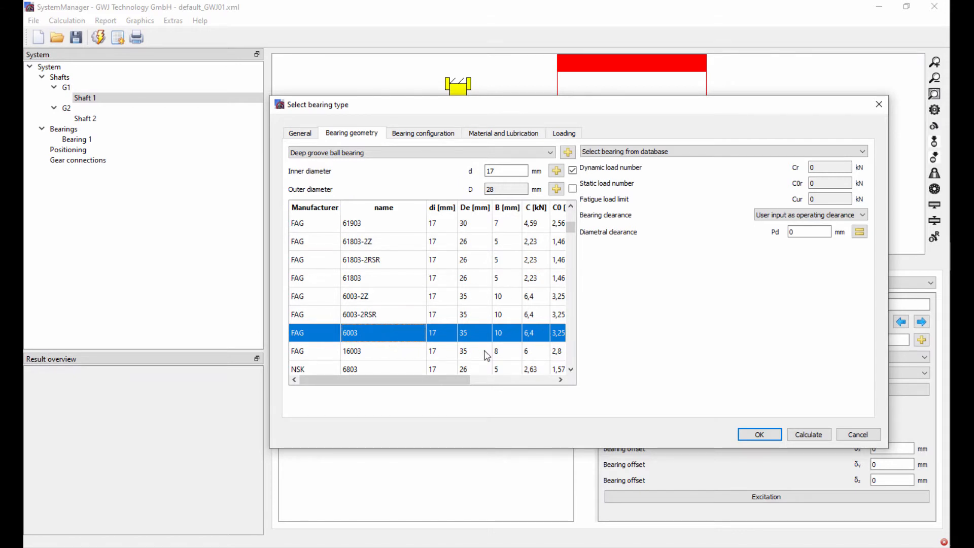
left_click(756, 434)
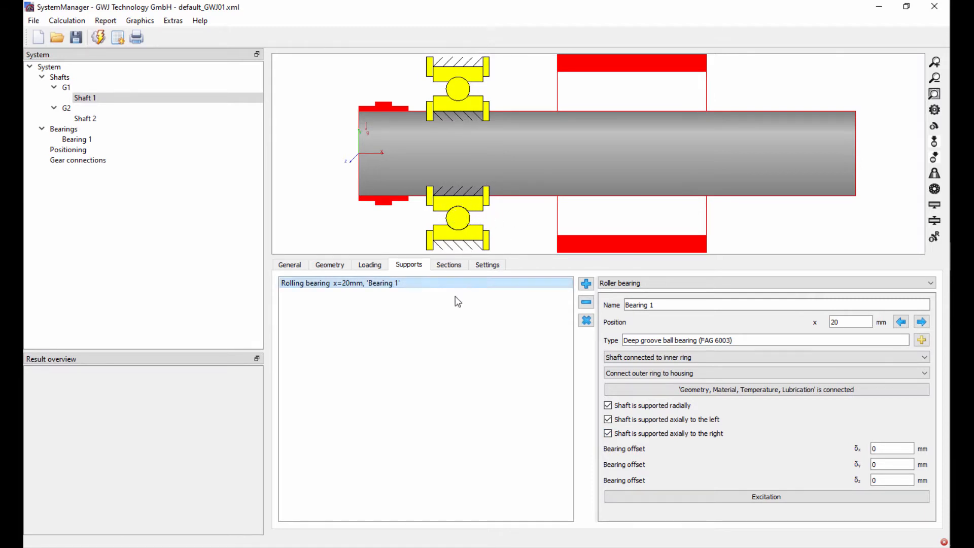
Step: Add a second roller bearing support to Shaft 1 and name it Bearing 2
left_click(586, 283)
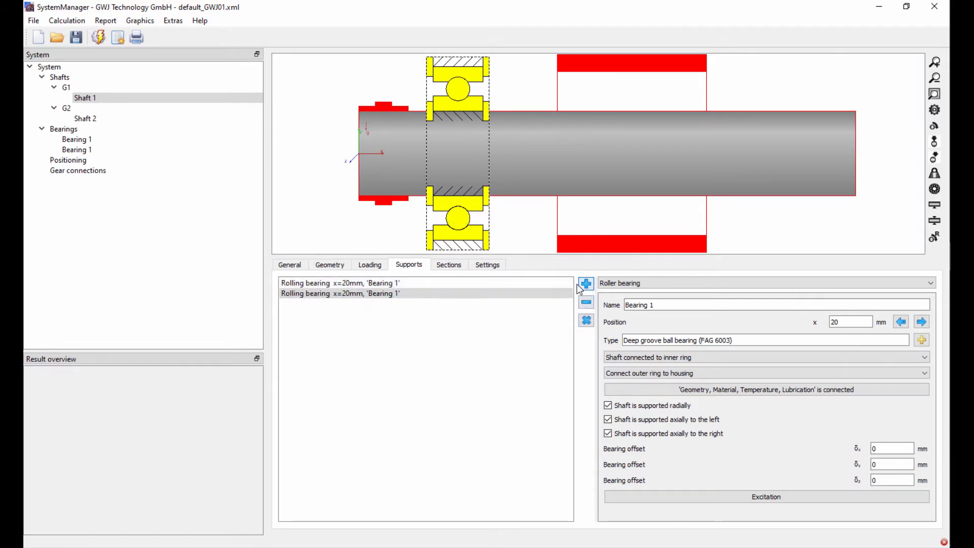
left_click(668, 304)
key("BackSpace")
type("2")
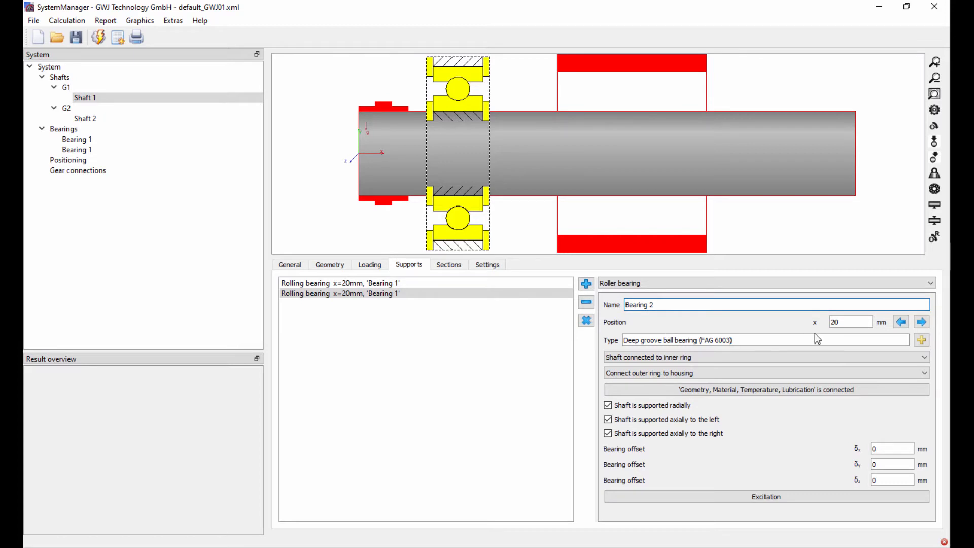
Step: Set Bearing 2's position to 92 mm and disable its axial support to the left and to the right
left_click(921, 321)
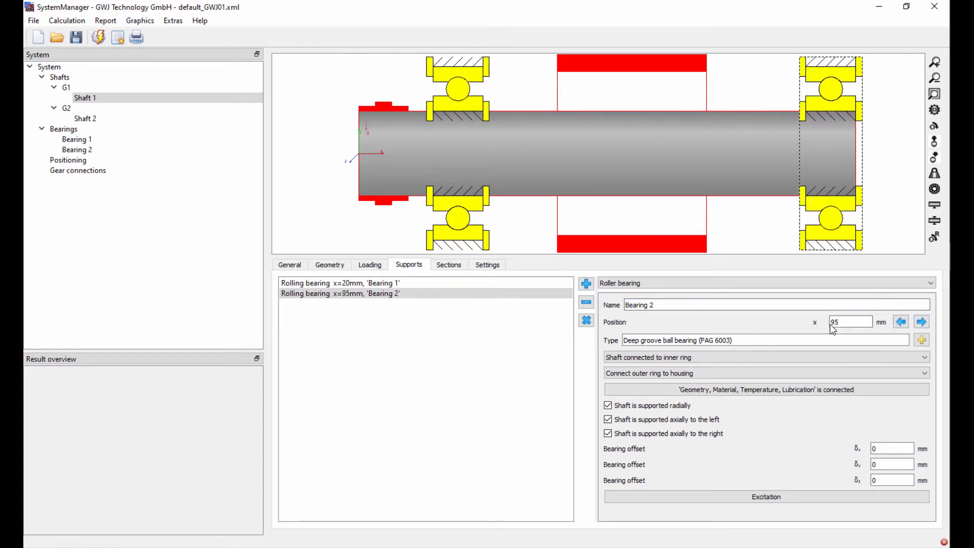
double_click(846, 322)
type("92")
key("Return")
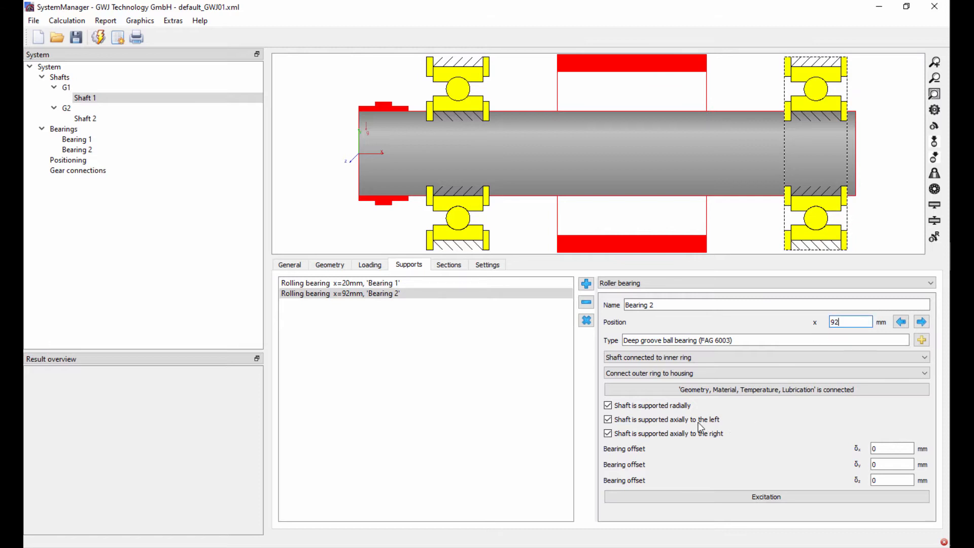
left_click(699, 422)
left_click(689, 436)
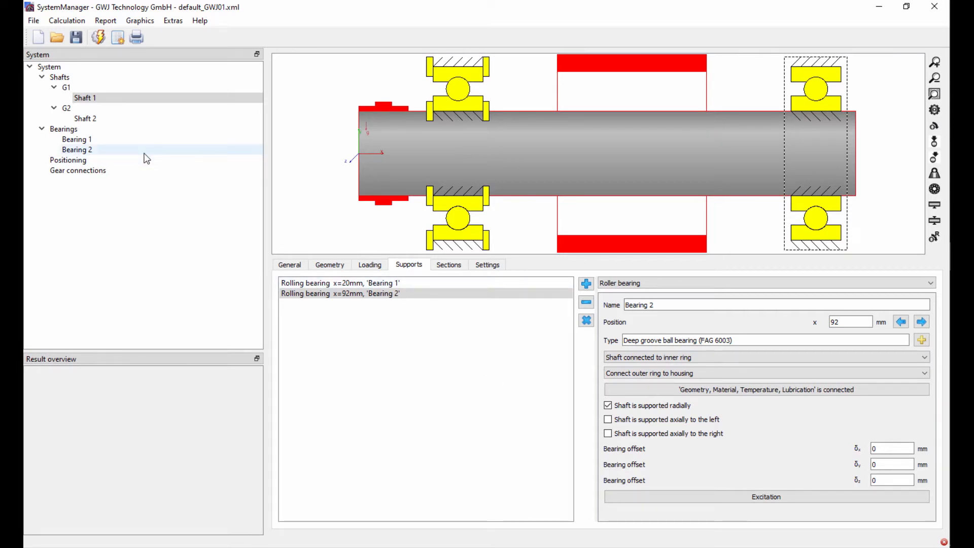
right_click(96, 96)
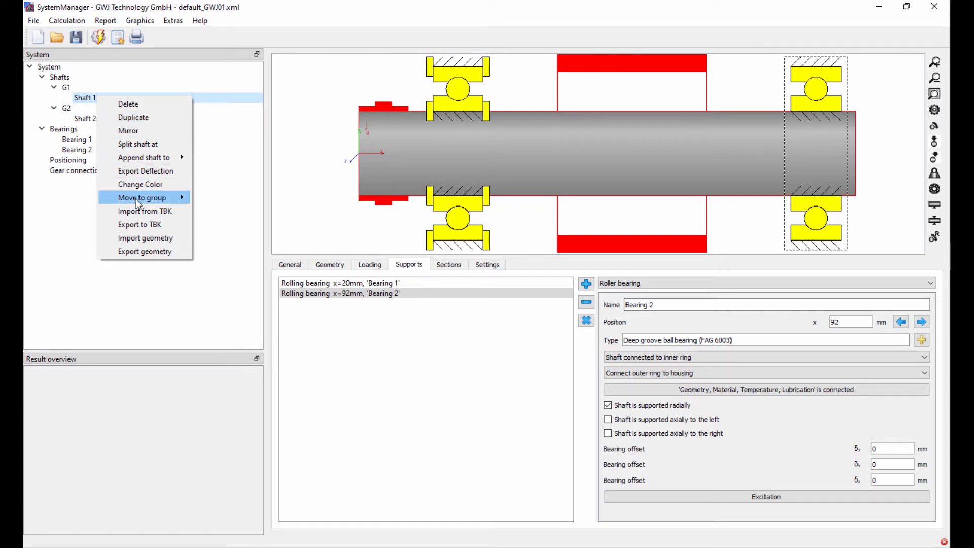
mouse_move(138, 202)
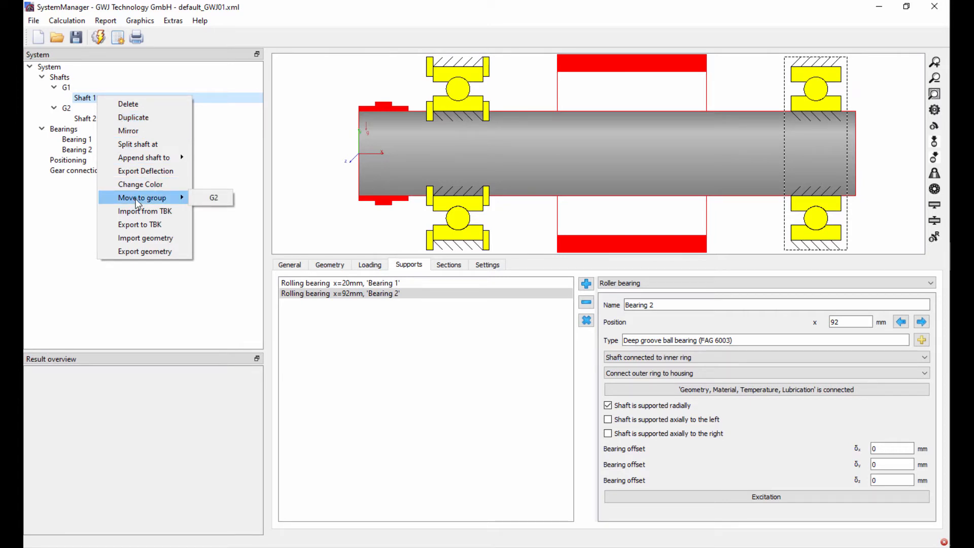
left_click(214, 198)
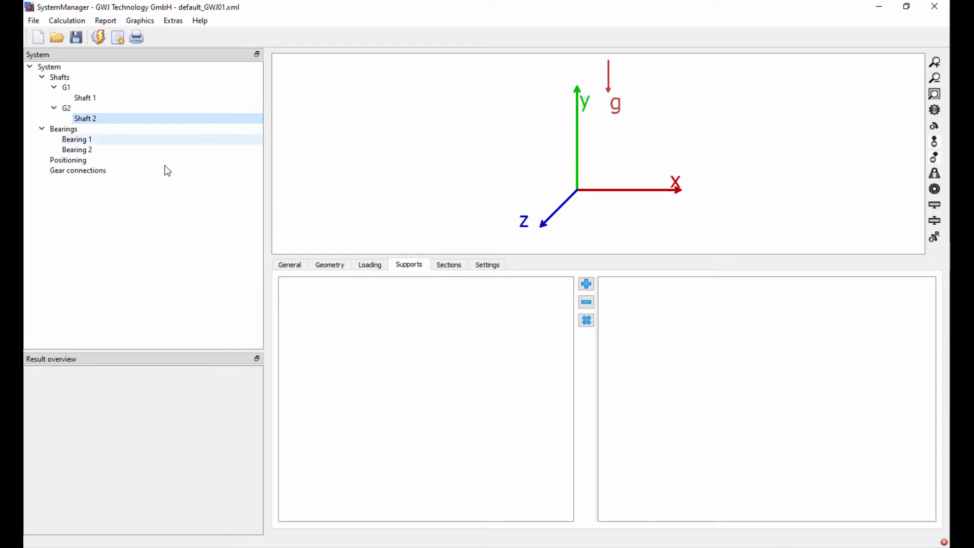
Step: Add an outer geometry section to Shaft 2 with a length of 120 mm and a diameter of 25 mm
left_click(289, 266)
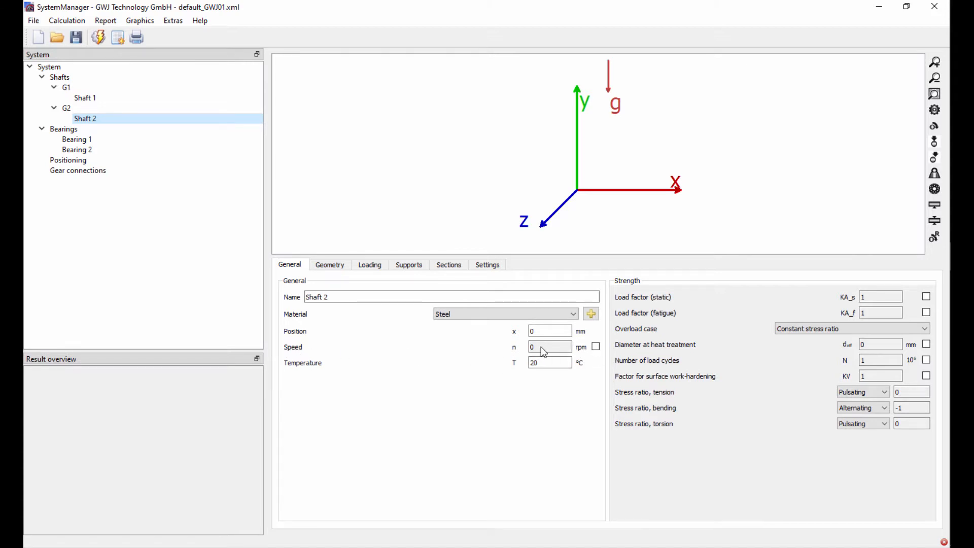
left_click(333, 266)
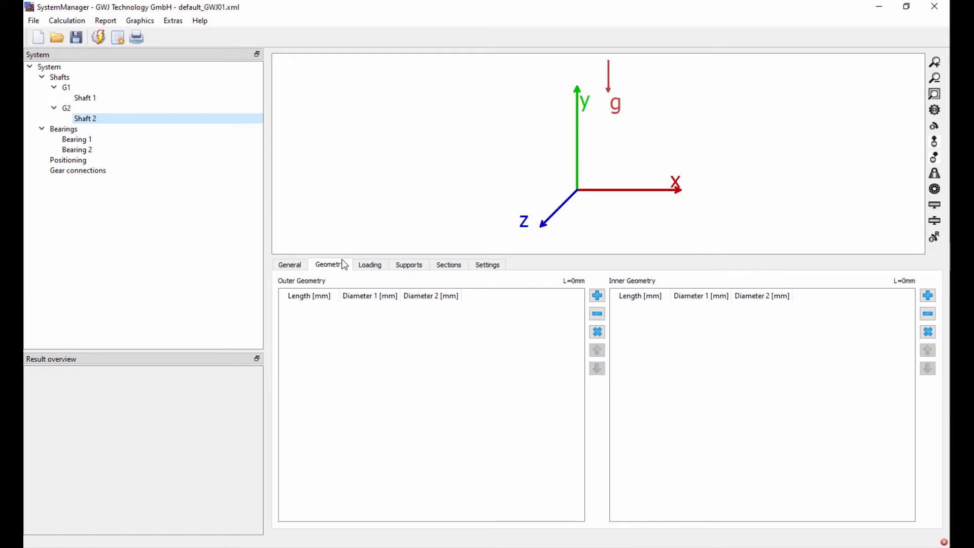
left_click(597, 295)
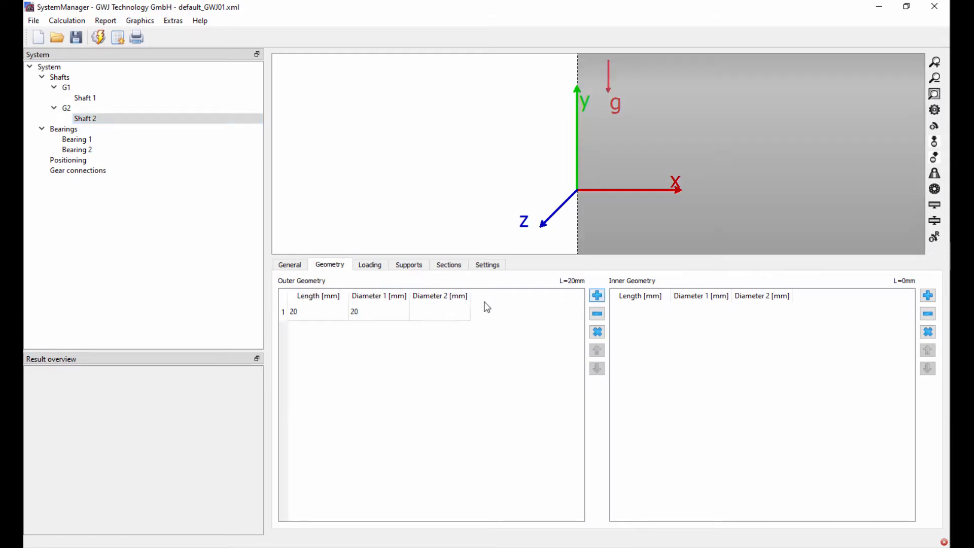
left_click(321, 313)
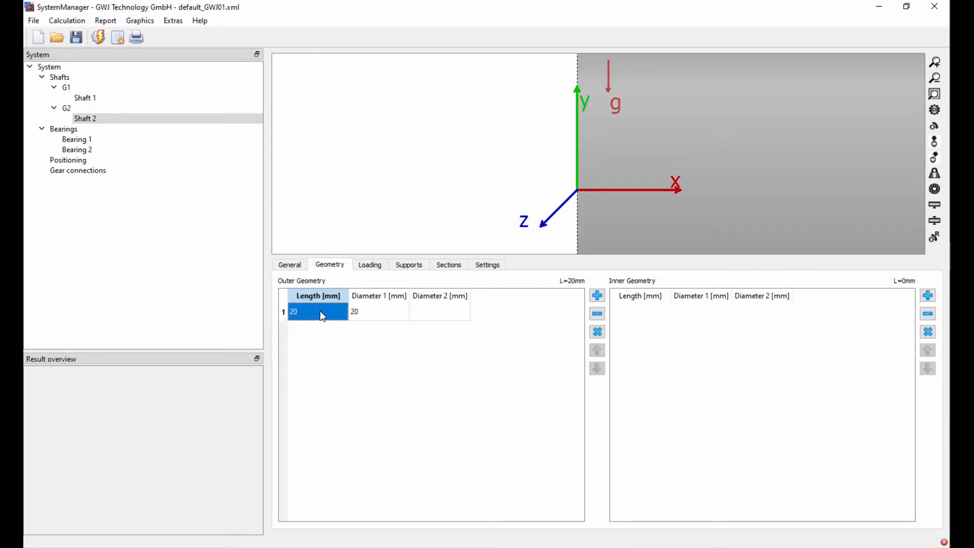
type("120")
key("Return")
left_click(368, 313)
type("25")
key("Return")
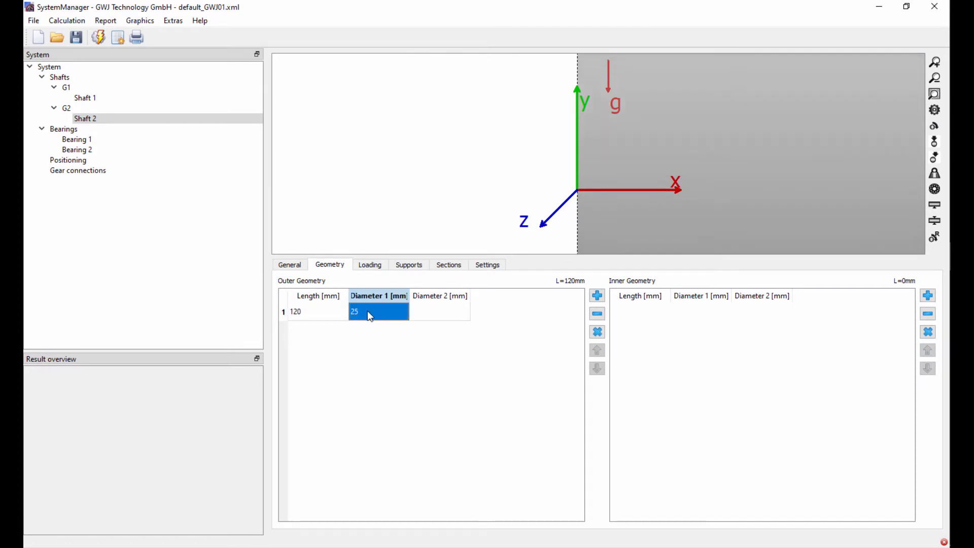
left_click(934, 96)
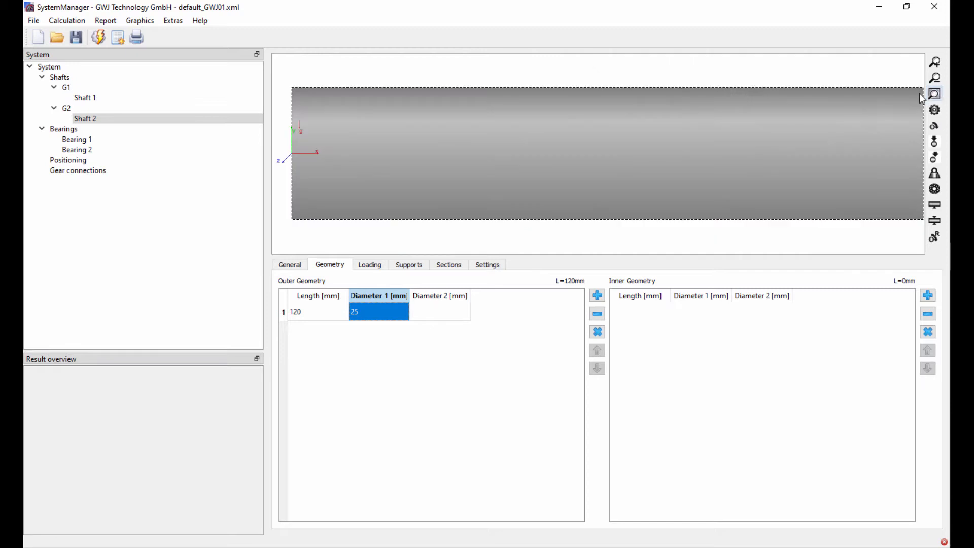
Step: Add a load element of type Cylindrical gear to Shaft 2 and name it Gear
left_click(370, 265)
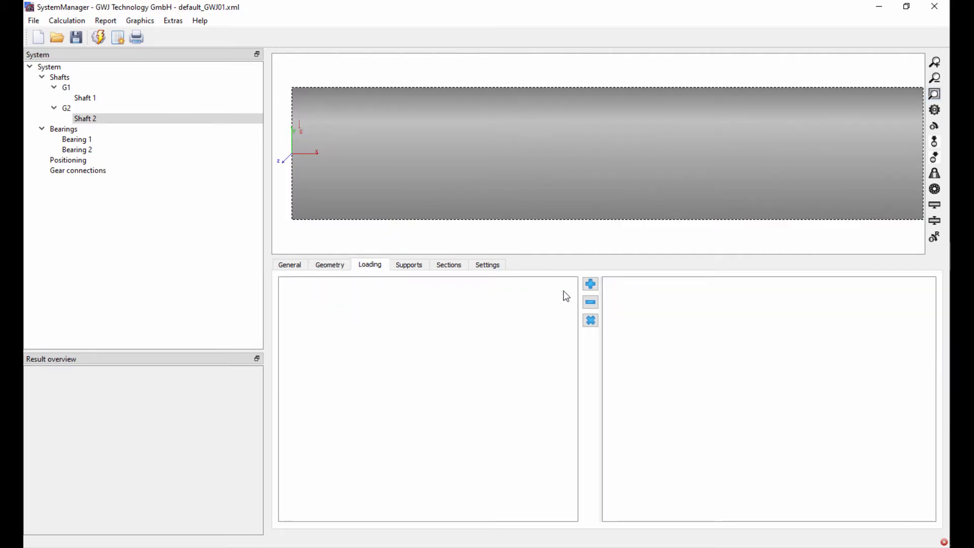
left_click(592, 286)
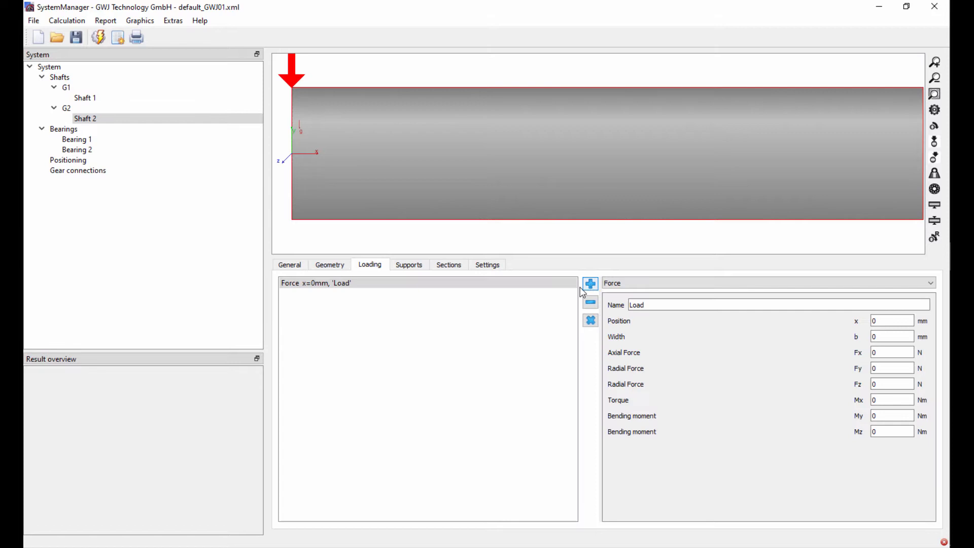
left_click(634, 282)
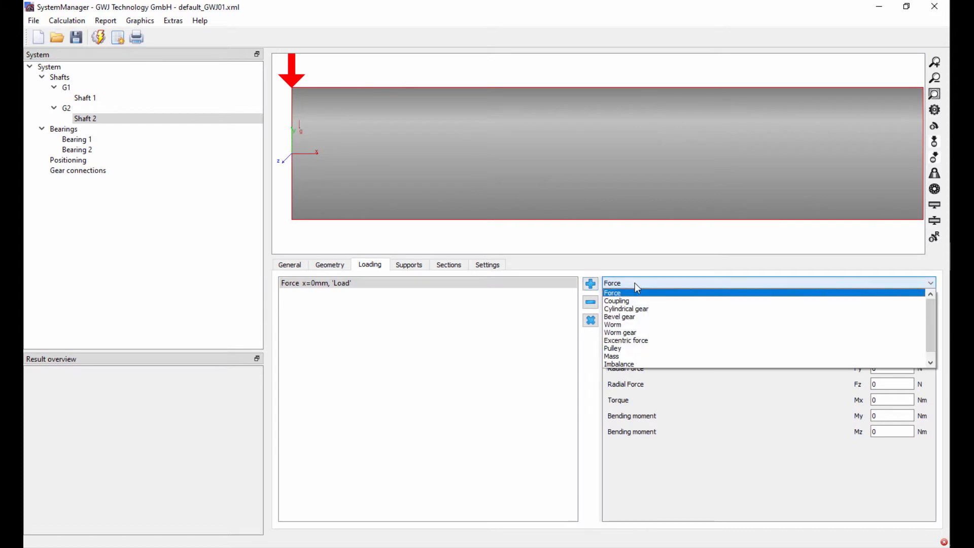
left_click(638, 308)
left_click(657, 306)
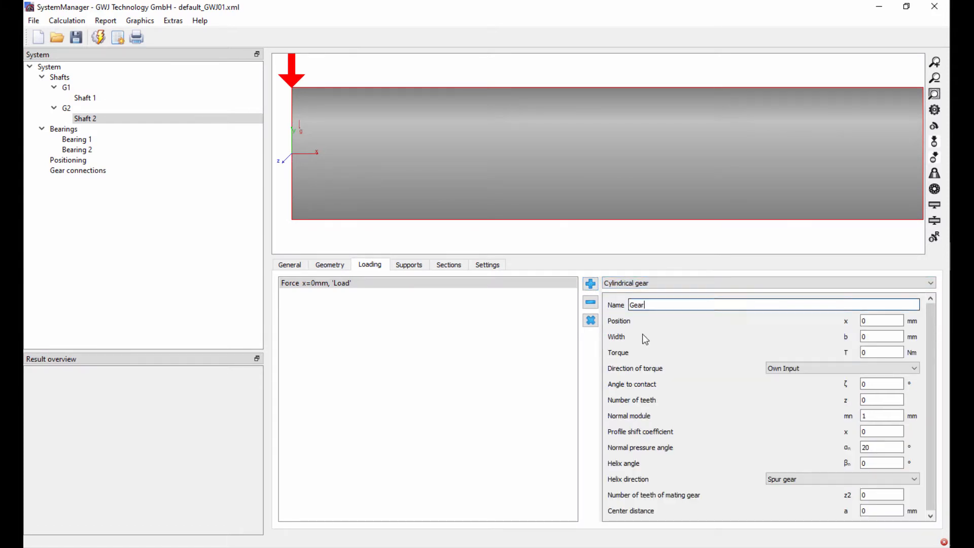
Step: Set the cylindrical gear's position to 55 mm and its width to 30 mm
double_click(875, 319)
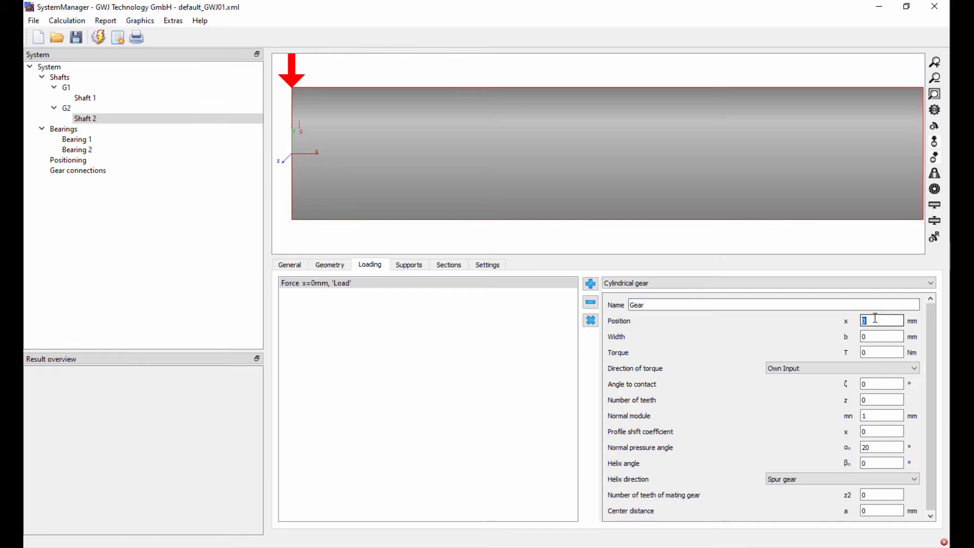
type("55")
double_click(870, 337)
type("30")
key("Return")
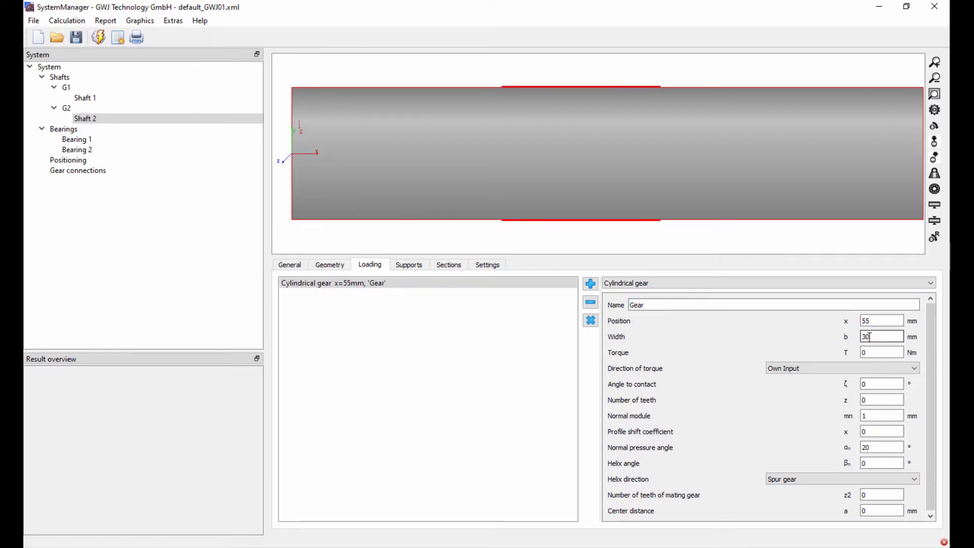
Step: Define the gear on Shaft 2 with 54 teeth, normal module 1.5 mm, helix angle 12° and left-hand helix direction
double_click(871, 400)
left_click(876, 416)
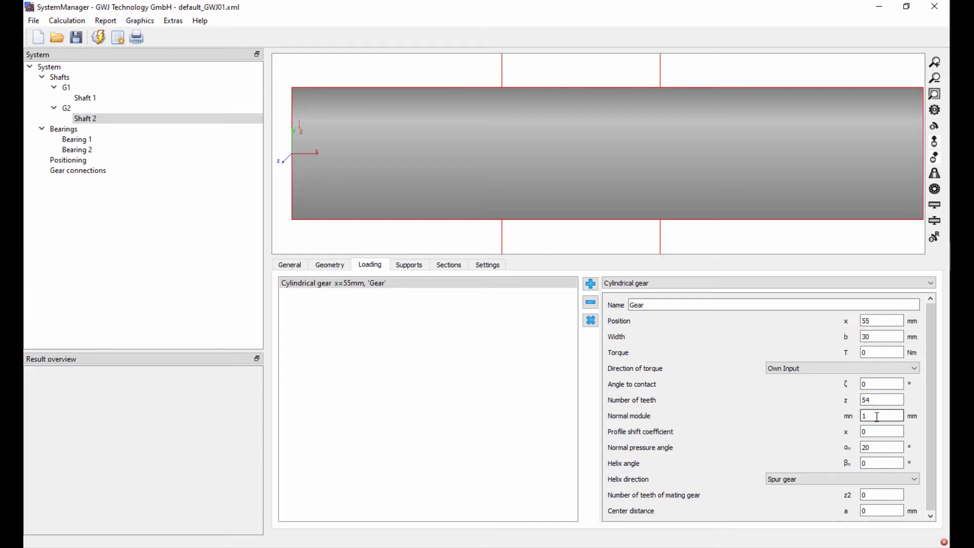
type("1,5")
double_click(874, 463)
type("12")
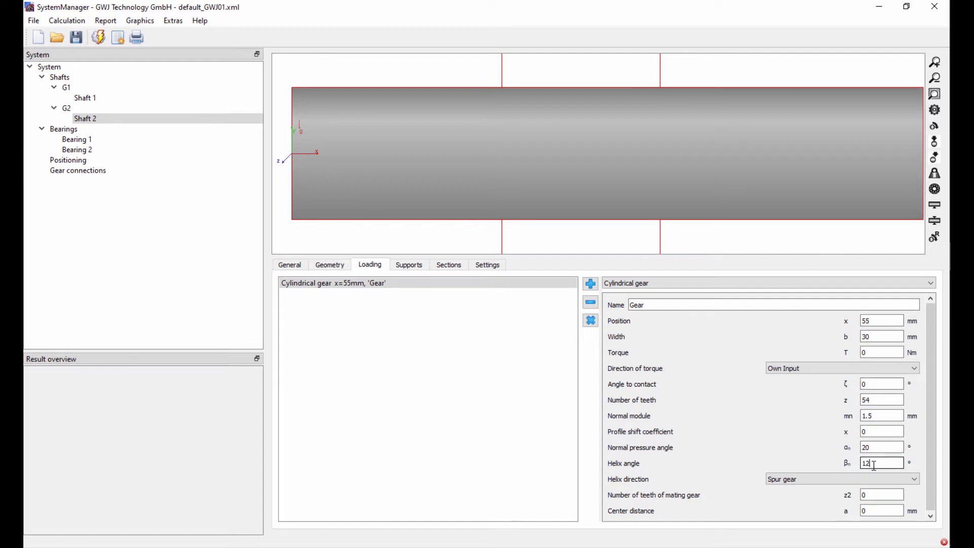
left_click(873, 480)
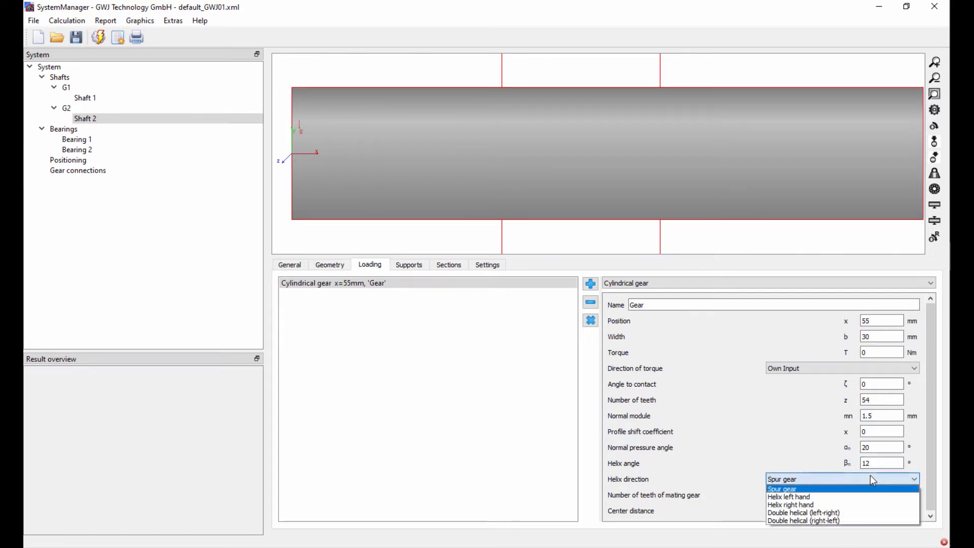
left_click(814, 497)
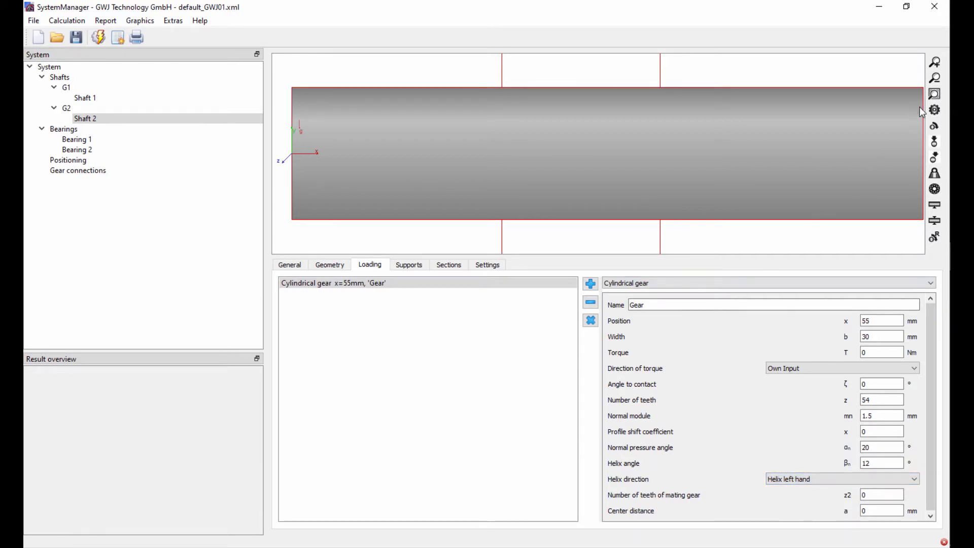
left_click(934, 95)
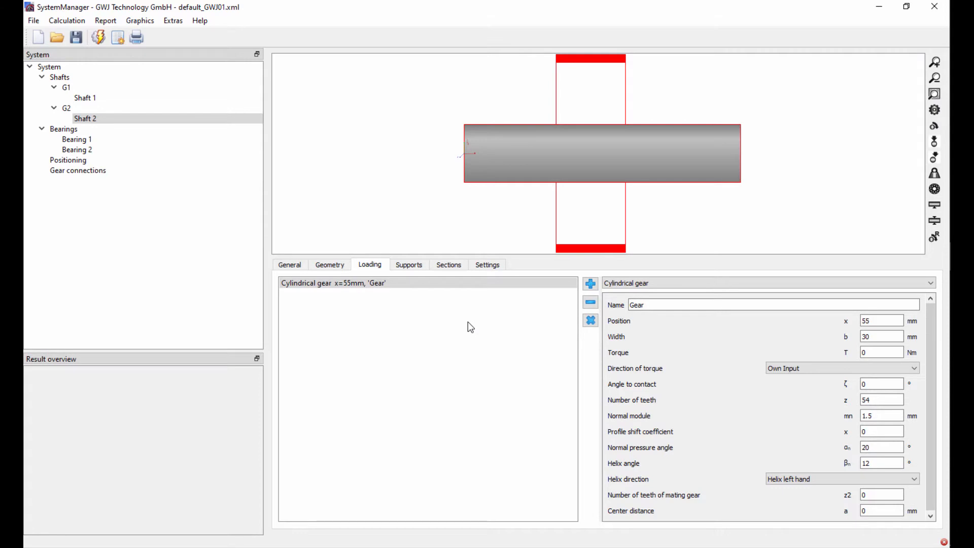
Step: Add a support of type Roller bearing to Shaft 2, name it Bearing 3 and set its position to 20 mm
left_click(418, 265)
left_click(587, 283)
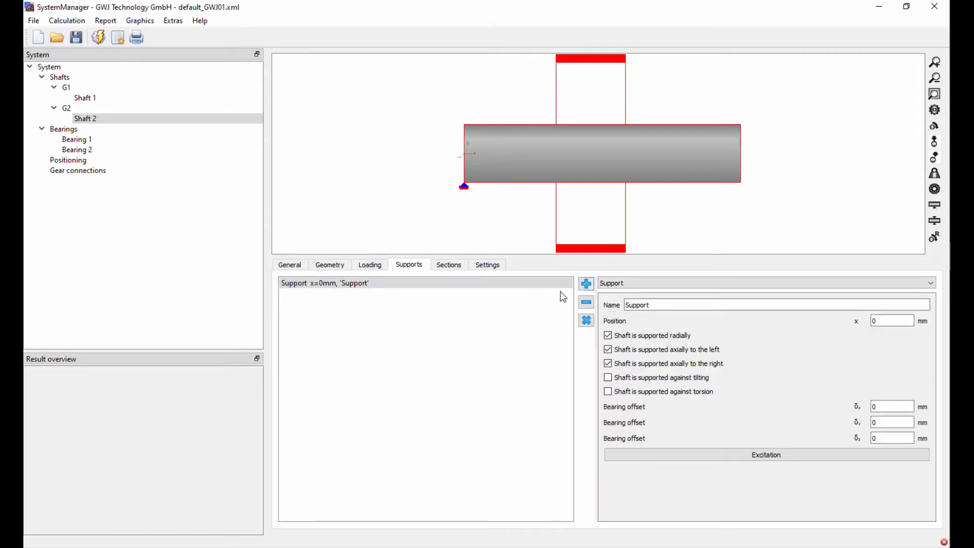
left_click(615, 283)
left_click(648, 293)
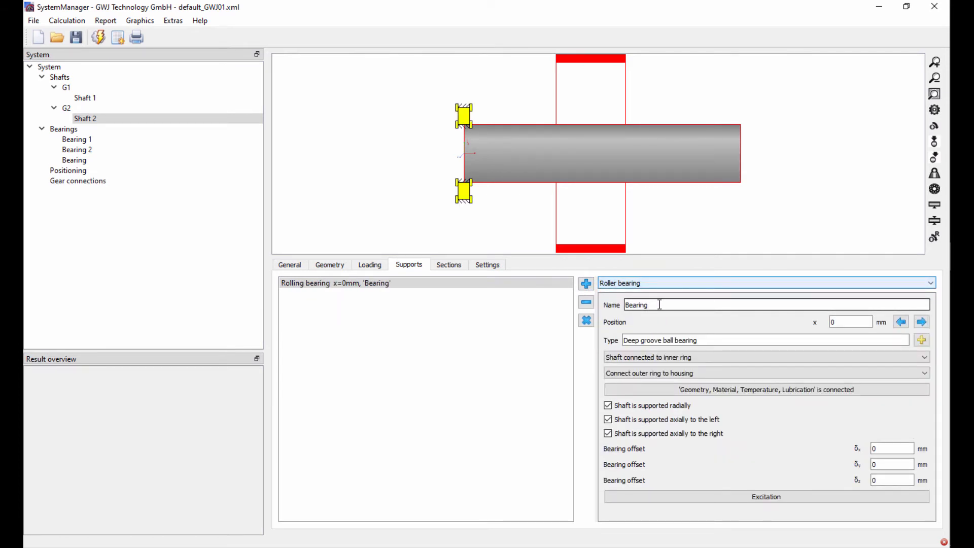
left_click(847, 321)
type("20")
key("Return")
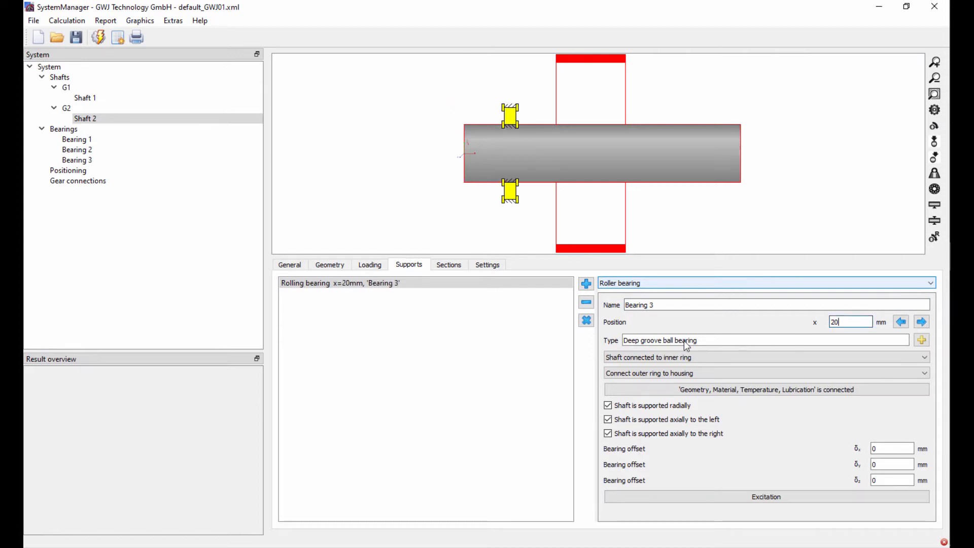
Step: Assign the FAG 61905 deep groove ball bearing with 25 mm inner diameter from the database to Bearing 3
left_click(922, 340)
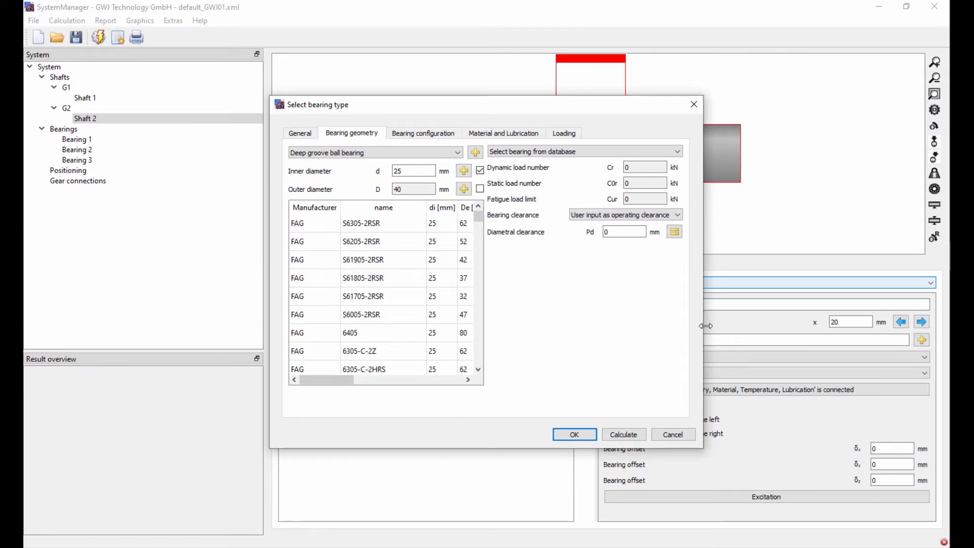
left_click_drag(706, 326, 855, 326)
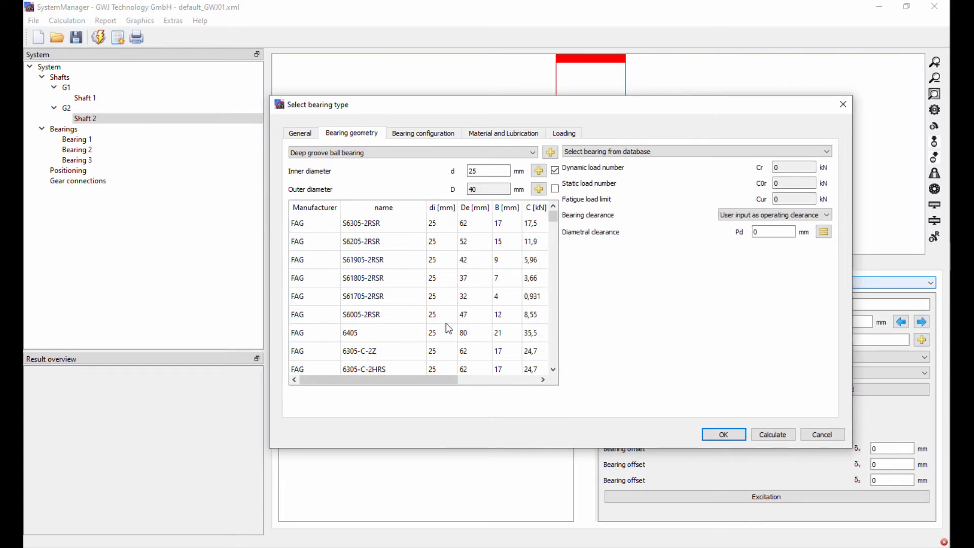
scroll(380, 273, "down", 2)
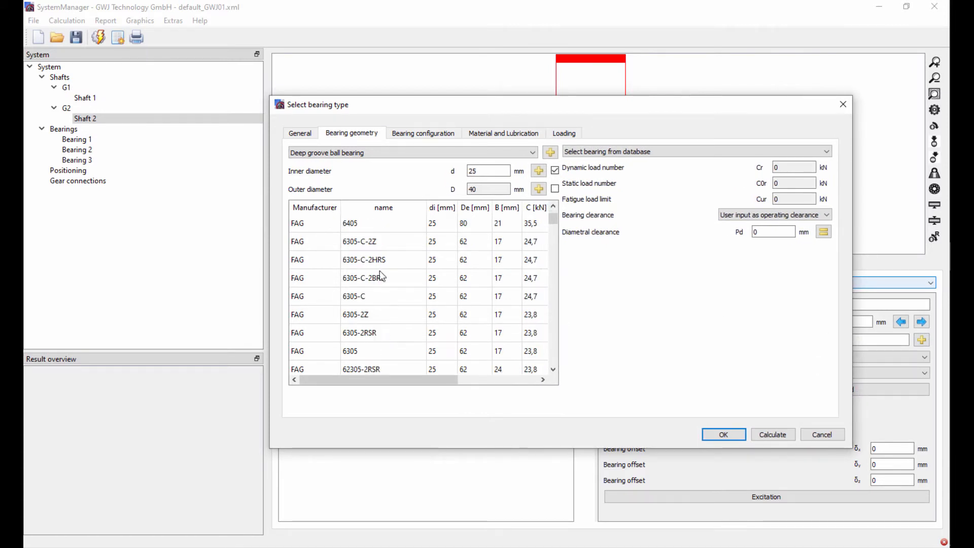
scroll(381, 273, "down", 5)
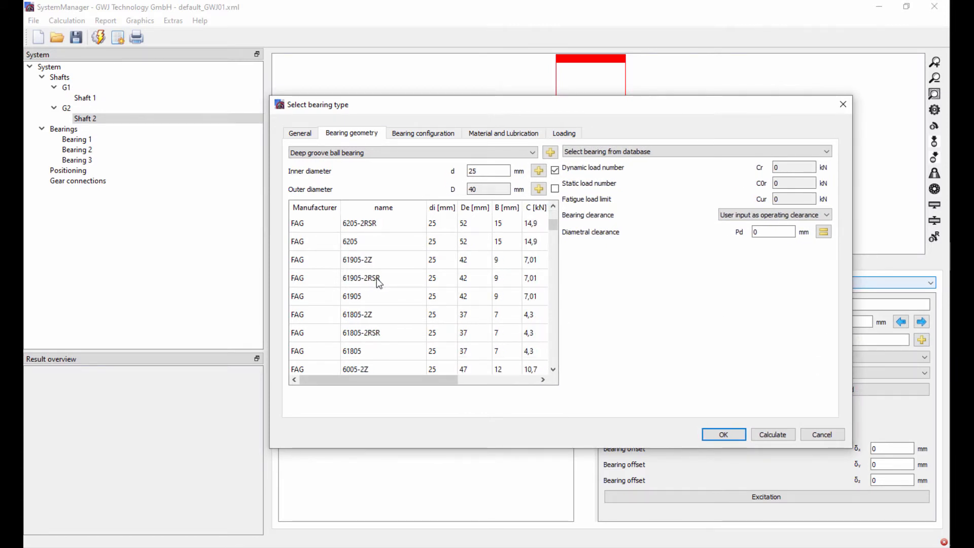
left_click(370, 297)
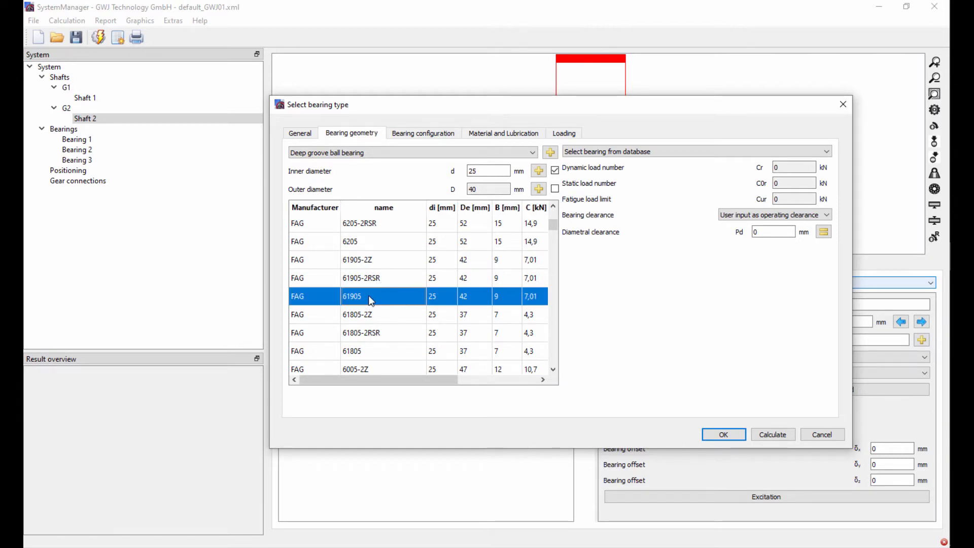
left_click(724, 434)
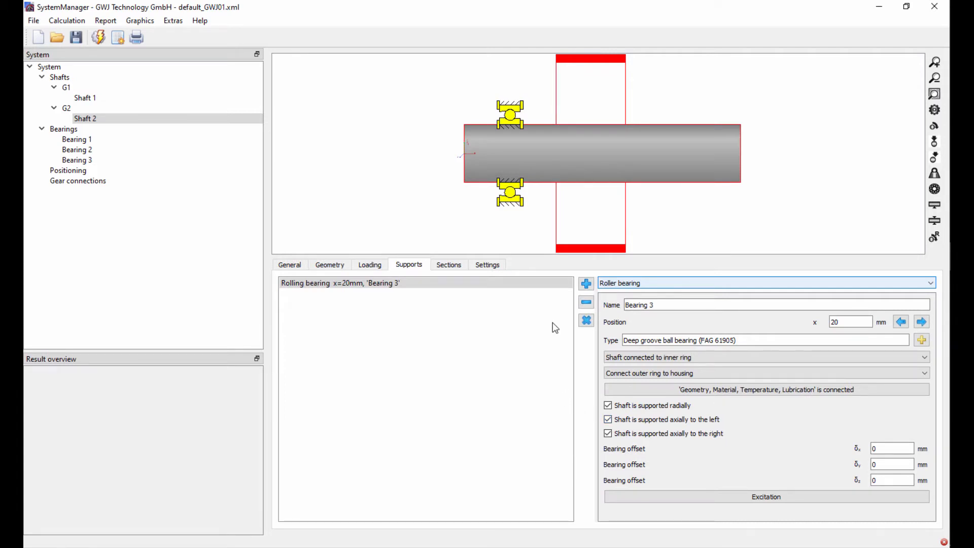
Step: Add a second roller bearing support to Shaft 2 and name it Bearing 4
left_click(587, 283)
left_click(669, 304)
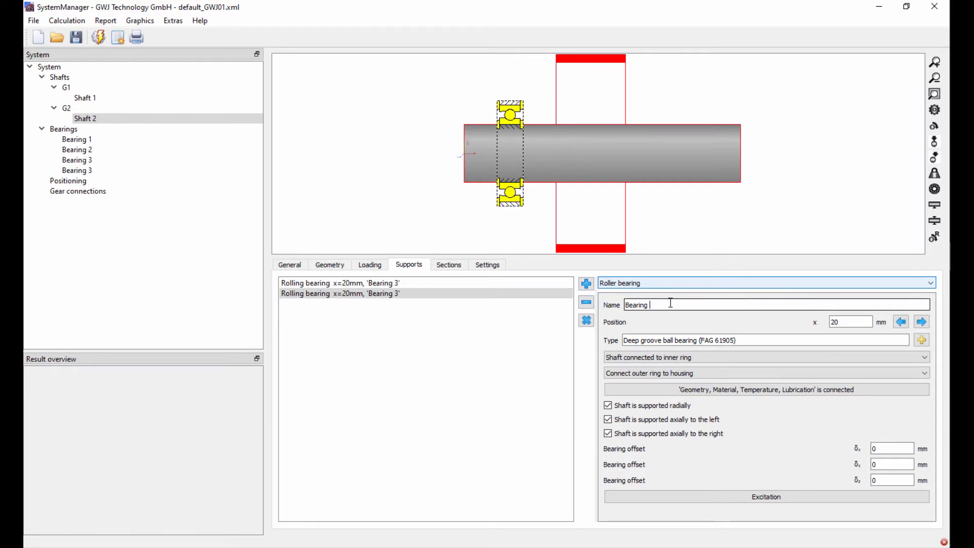
type("4")
Step: Set Bearing 4's position to 92 mm and disable its axial support to the left and to the right
left_click(922, 322)
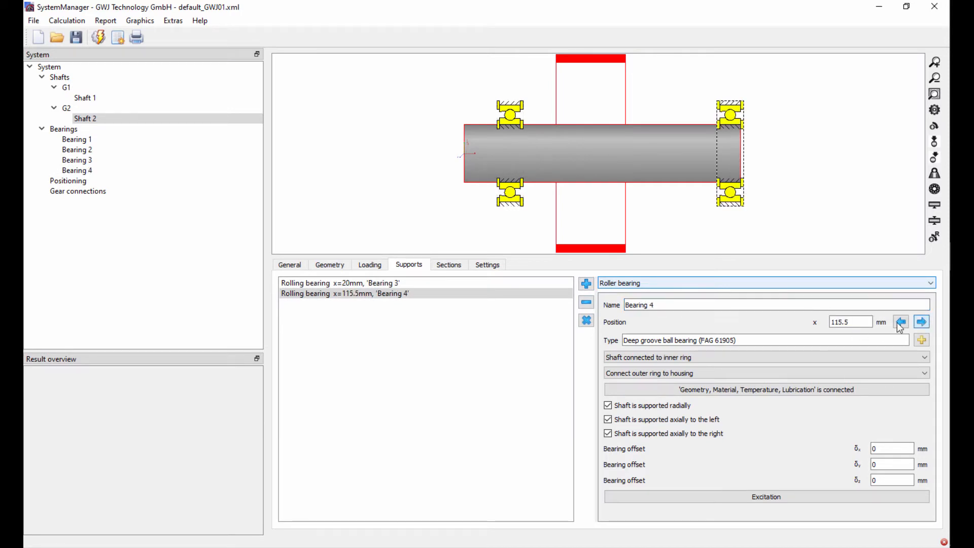
left_click_drag(861, 323, 811, 327)
type("92")
key("Return")
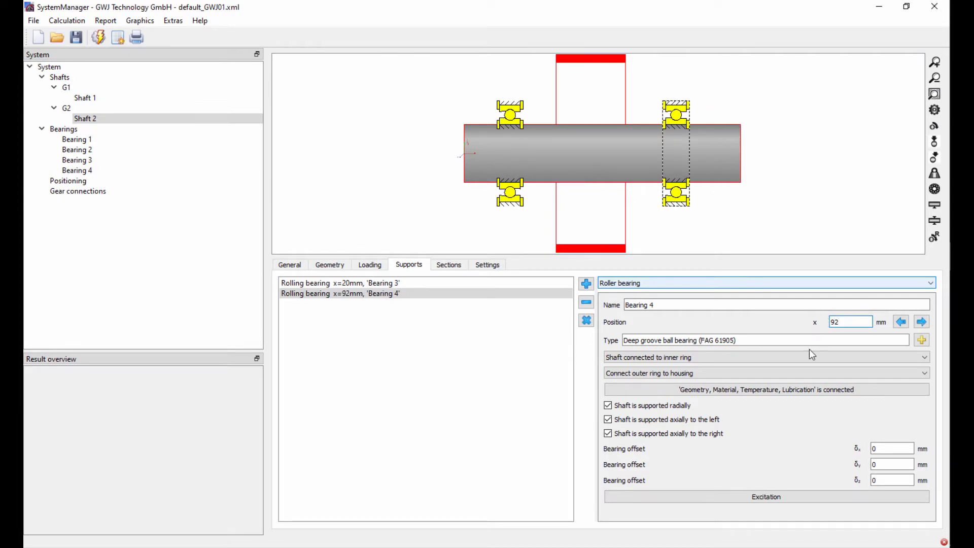
left_click(702, 420)
left_click(701, 433)
Step: Add a support of type Coupling for reaction torque to Shaft 2 and name it Output
left_click(587, 285)
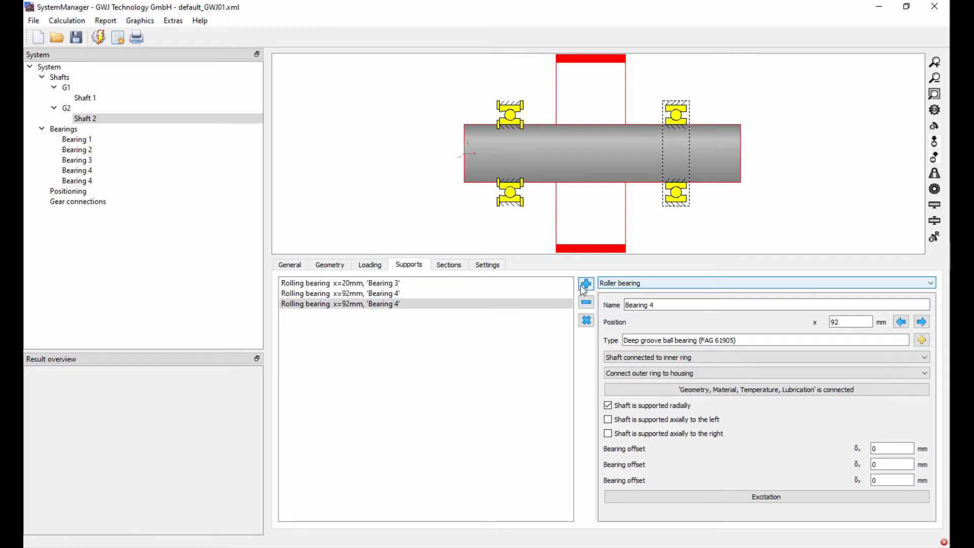
left_click(617, 285)
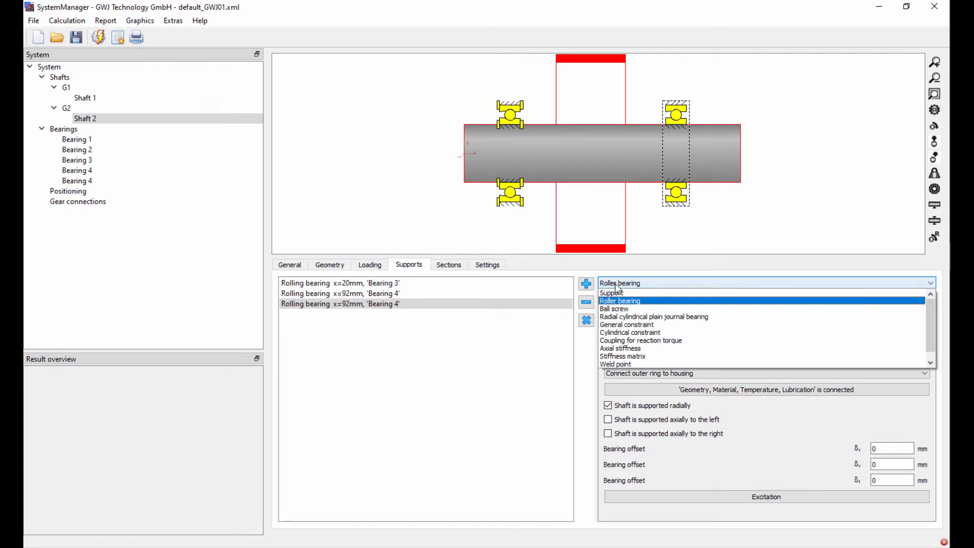
left_click(619, 340)
left_click_drag(688, 306, 612, 303)
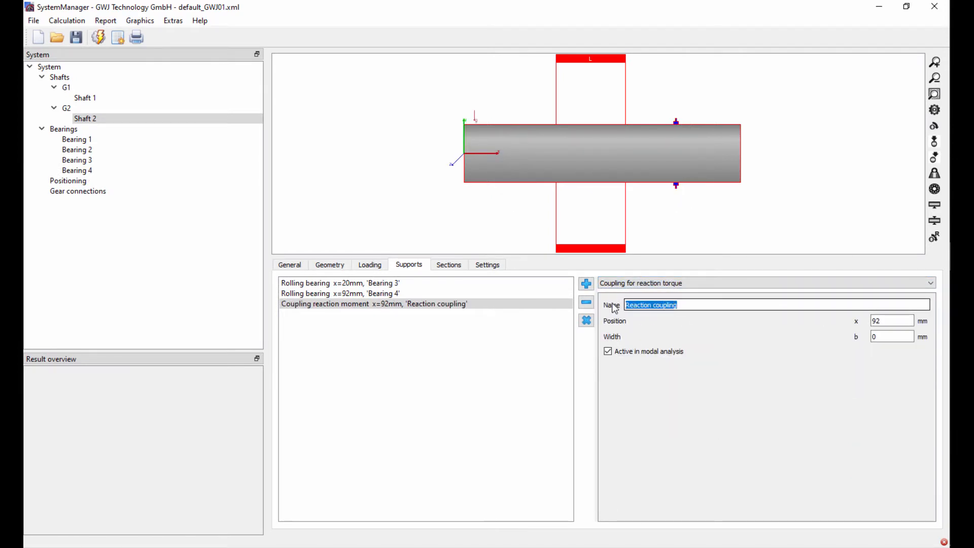
type("output")
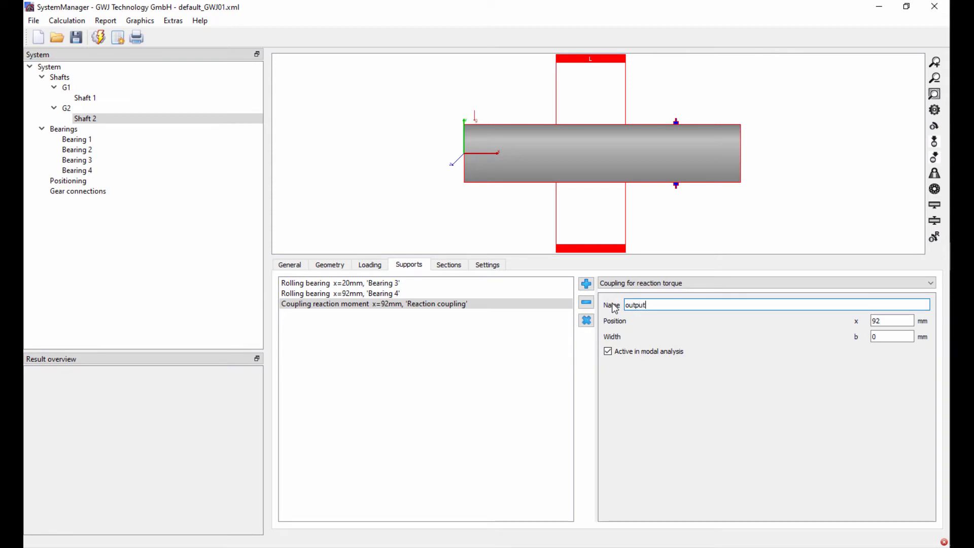
left_click(629, 306)
key("BackSpace")
type("O")
Step: Set the Output coupling's width to 10 mm and its position to 115 mm
double_click(886, 336)
type("10")
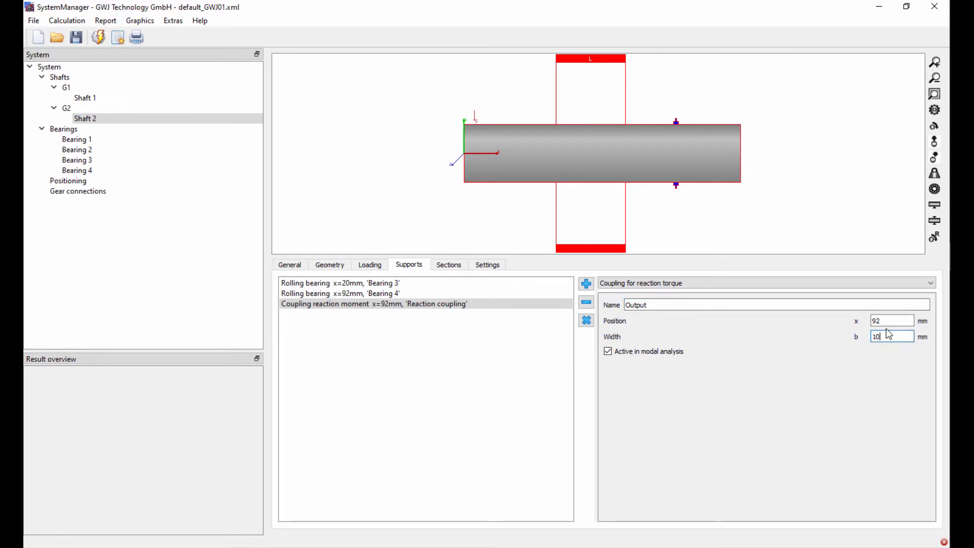
double_click(890, 325)
type("115")
key("Return")
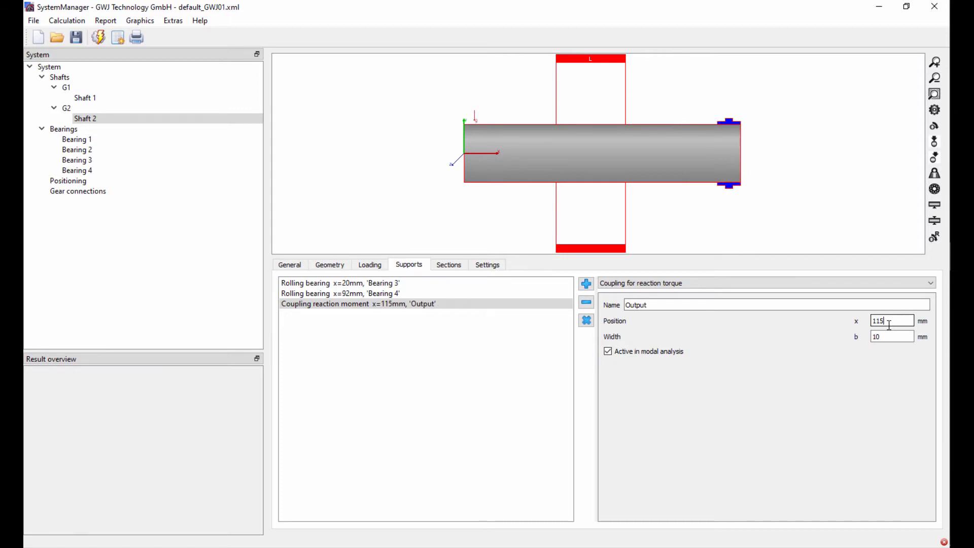
Step: Review the Bearing 4 and Bearing 3 settings and examine the whole shaft system in 3D
left_click(401, 296)
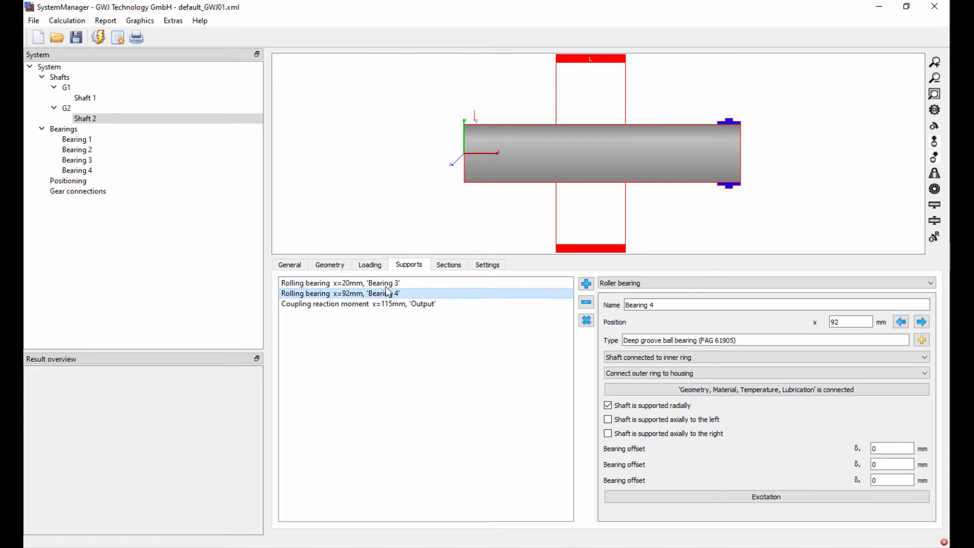
left_click(386, 284)
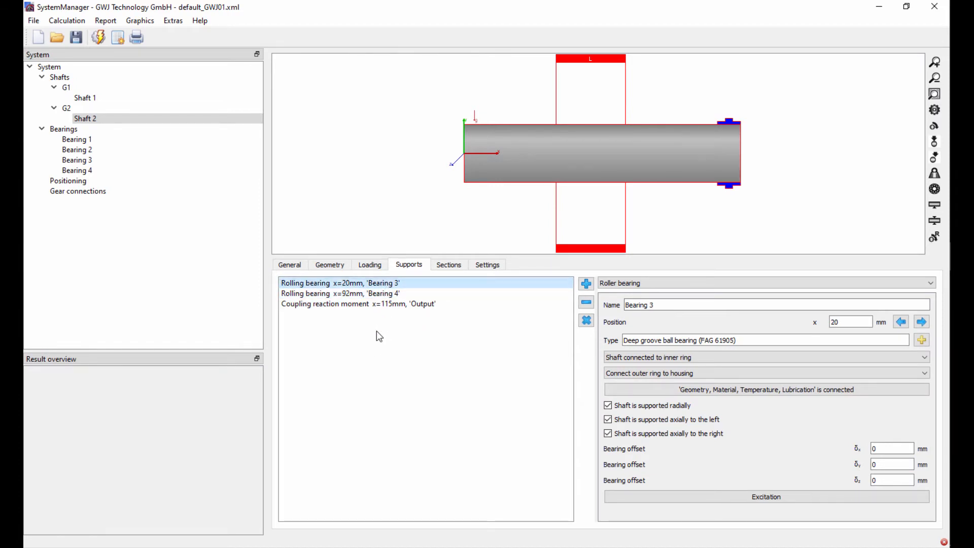
left_click(65, 79)
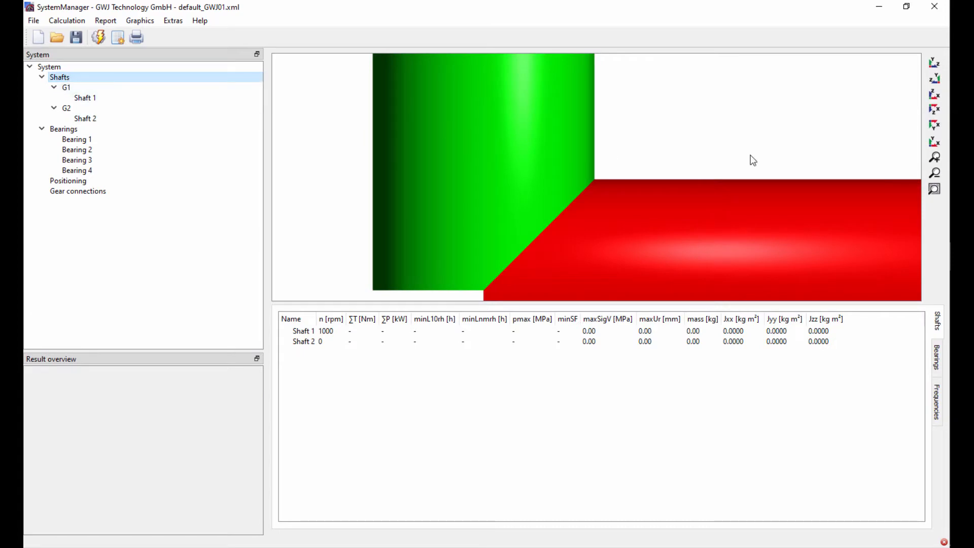
left_click(935, 189)
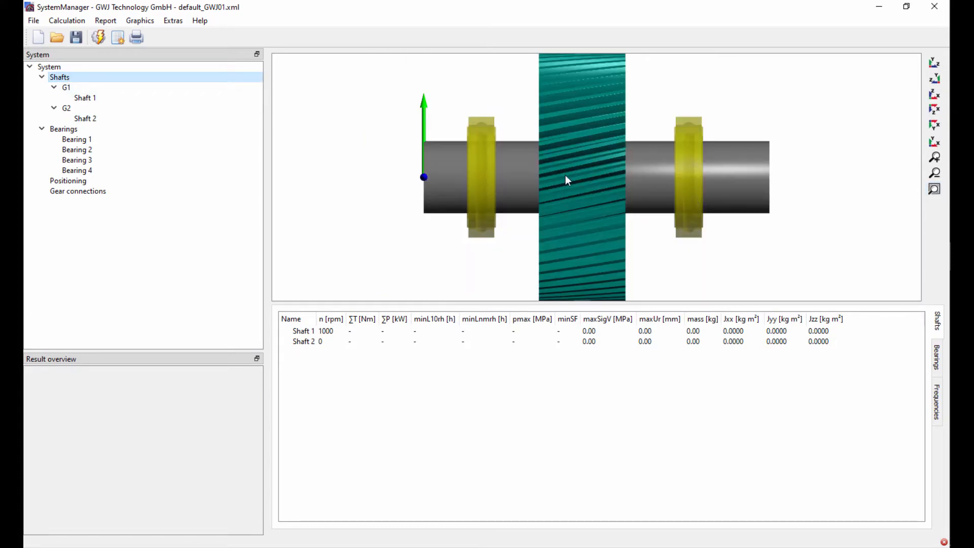
left_click_drag(363, 195, 416, 195)
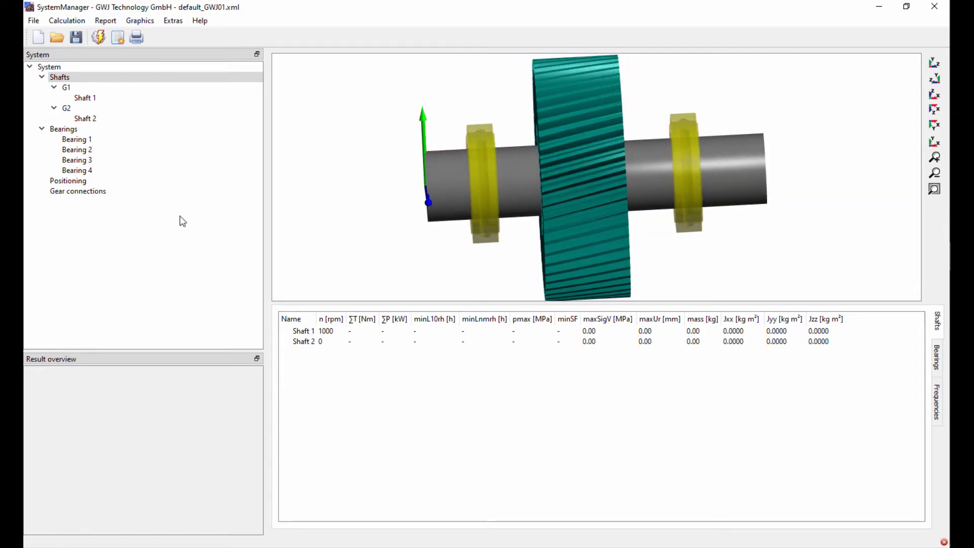
Step: Add a cylindrical gear pair connecting the Pinion on Shaft 1 with the Gear on Shaft 2
left_click(83, 192)
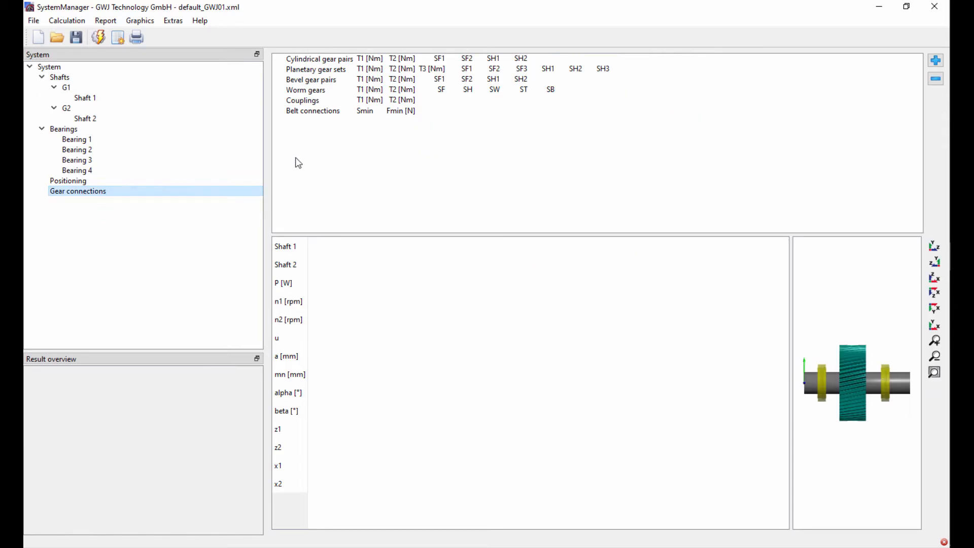
left_click(304, 59)
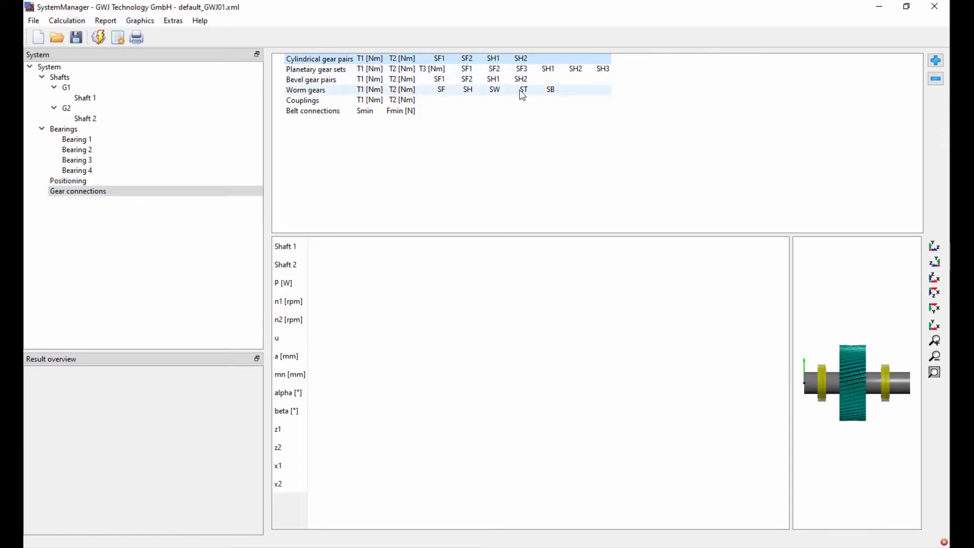
left_click(936, 61)
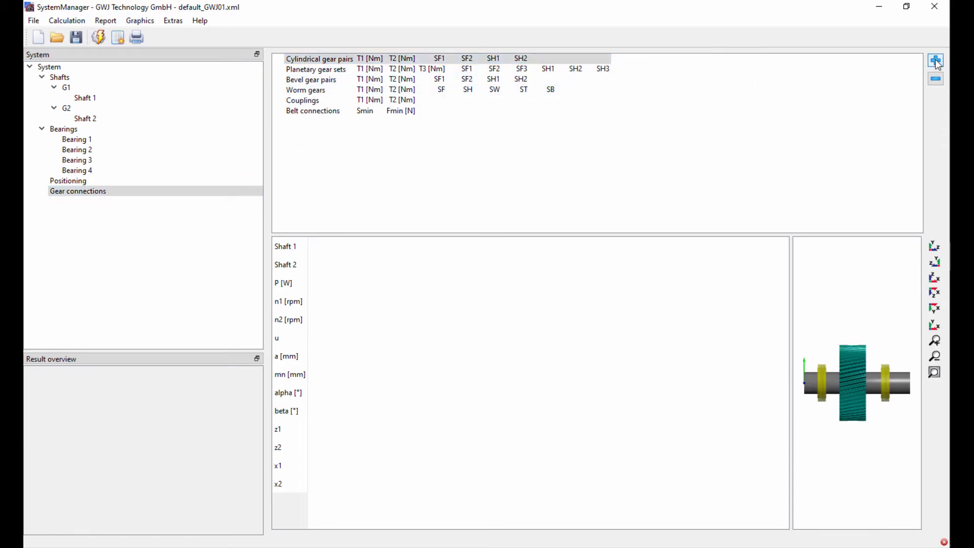
left_click(319, 72)
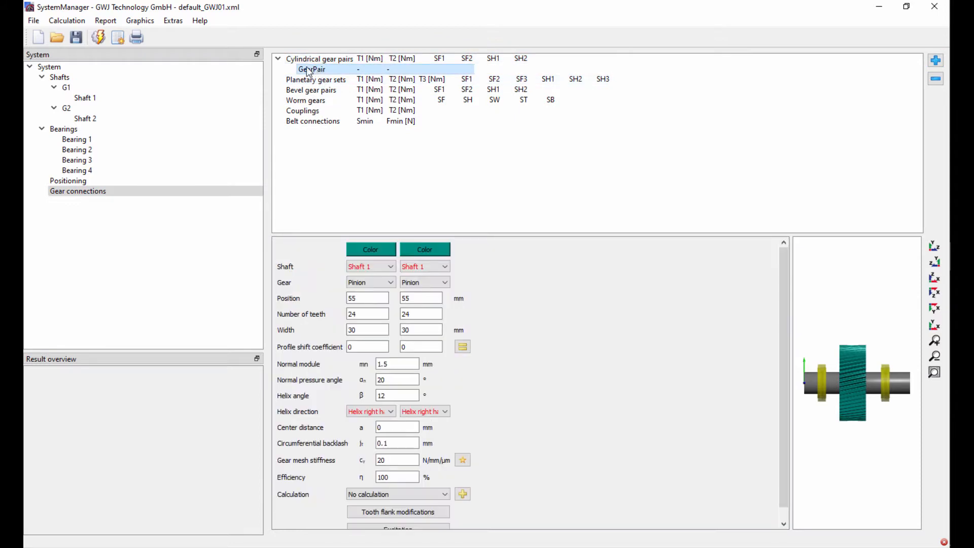
left_click(427, 267)
left_click(430, 285)
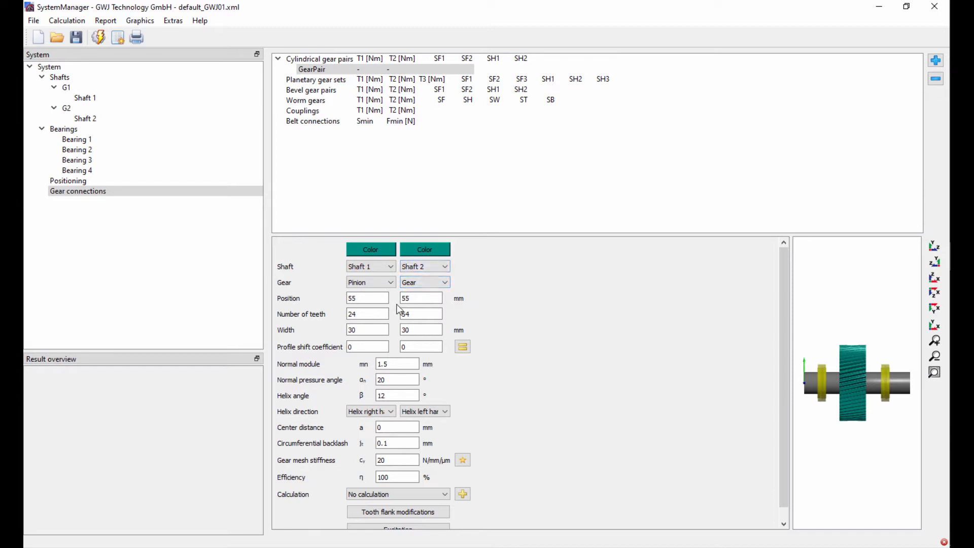
Step: Set the gear pair's calculation method to TBK 2014 and enlarge the area showing its parameters
left_click(376, 494)
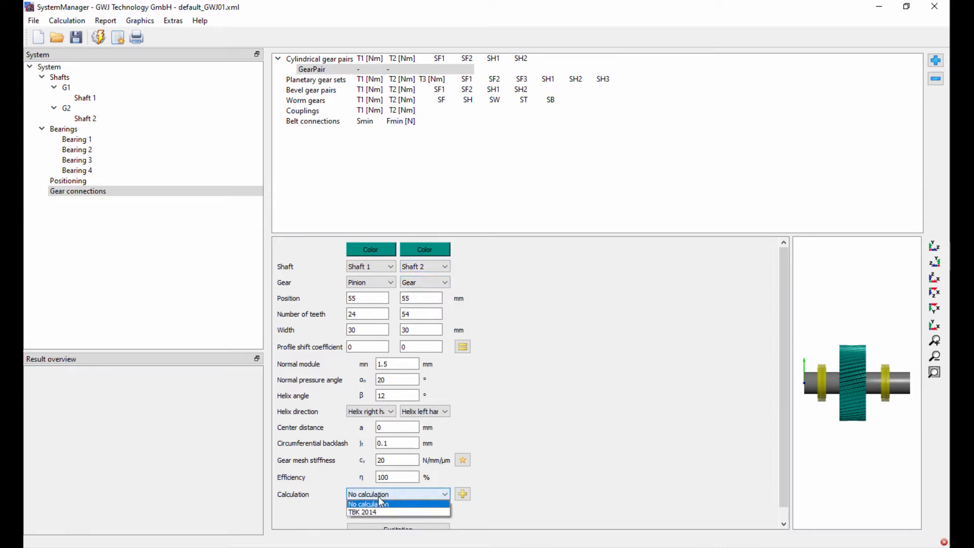
left_click(383, 511)
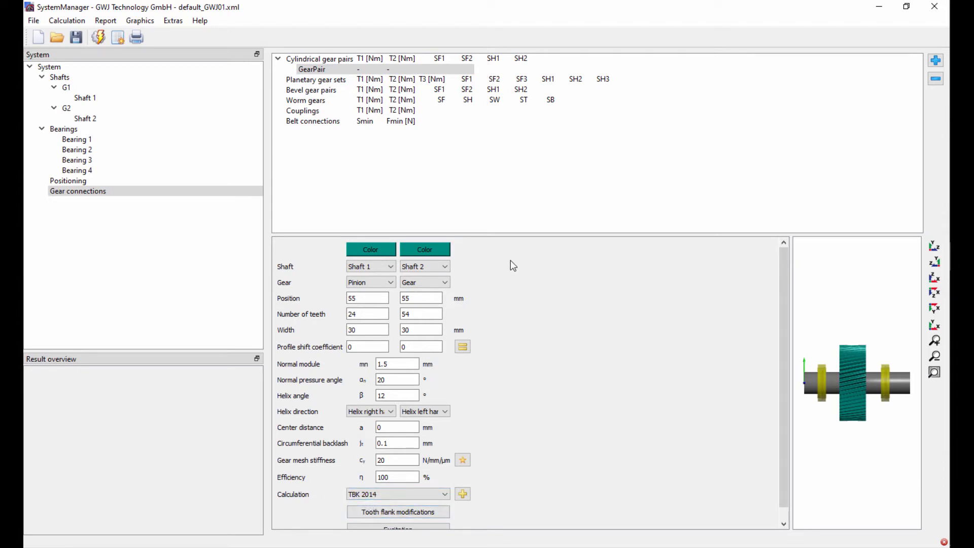
left_click_drag(515, 234, 513, 227)
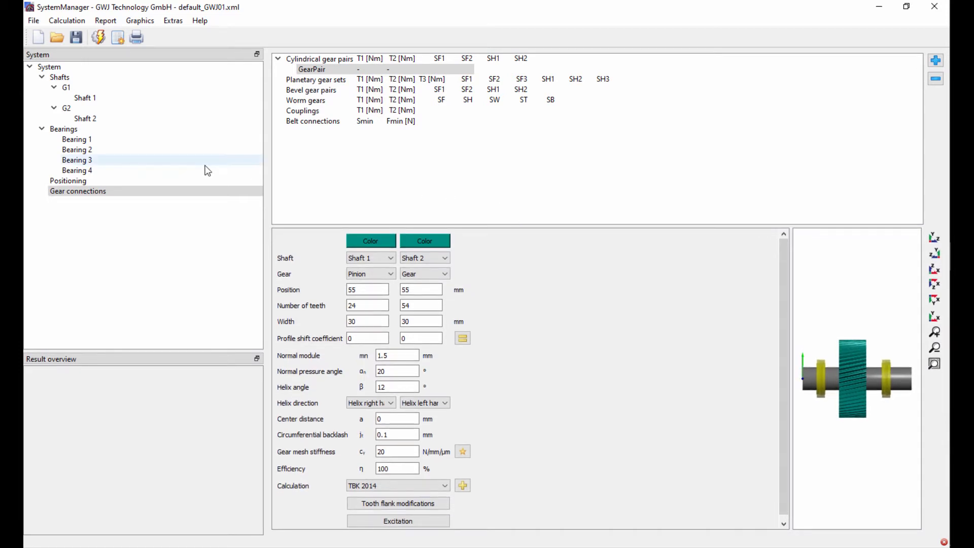
Step: Add a positioning constraint of type Group according gear pair
left_click(62, 182)
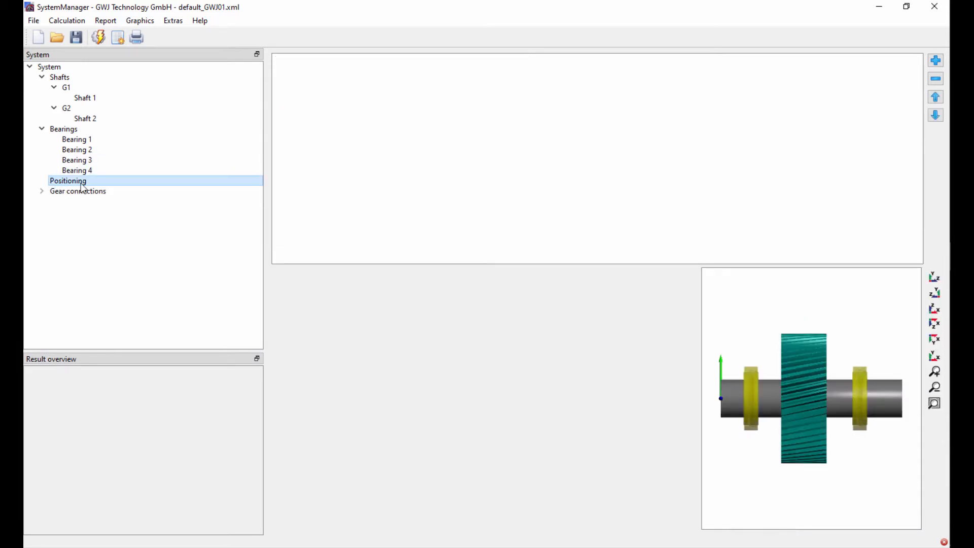
left_click(937, 61)
left_click(321, 61)
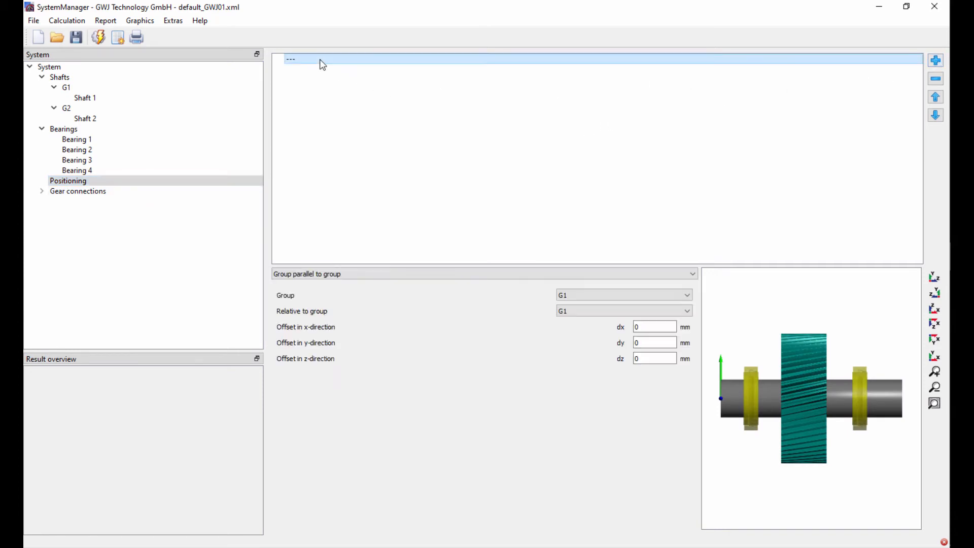
left_click(368, 274)
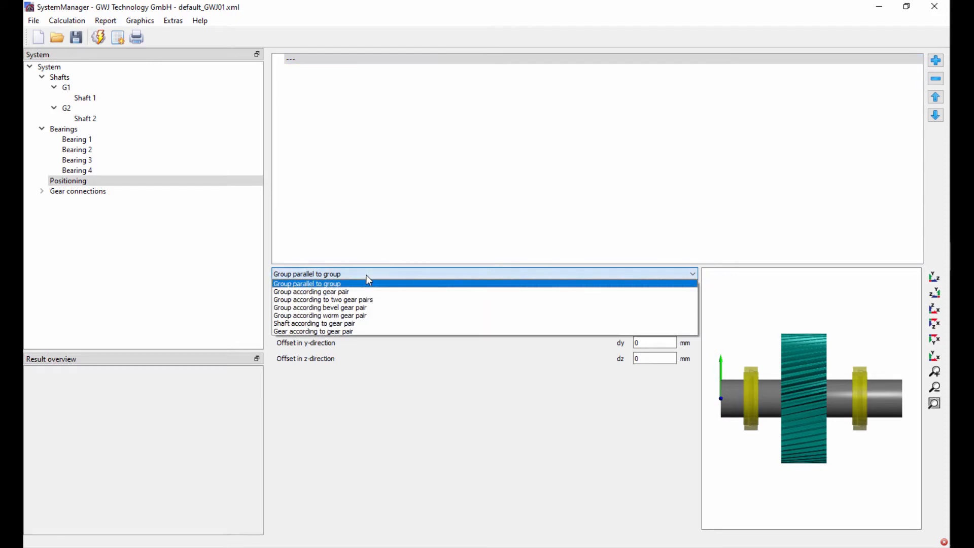
left_click(297, 298)
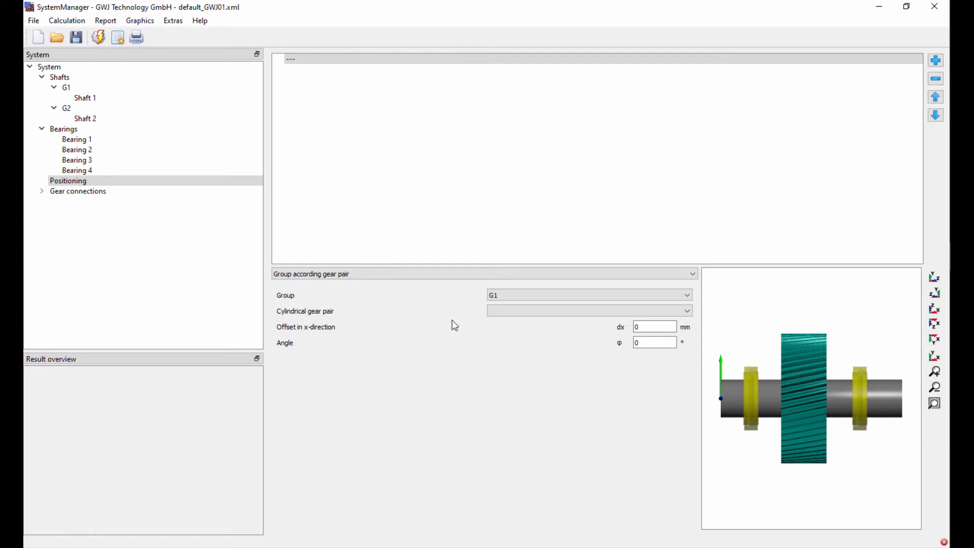
Step: Apply the positioning constraint to group G2 and set its angle to -90°
left_click(508, 301)
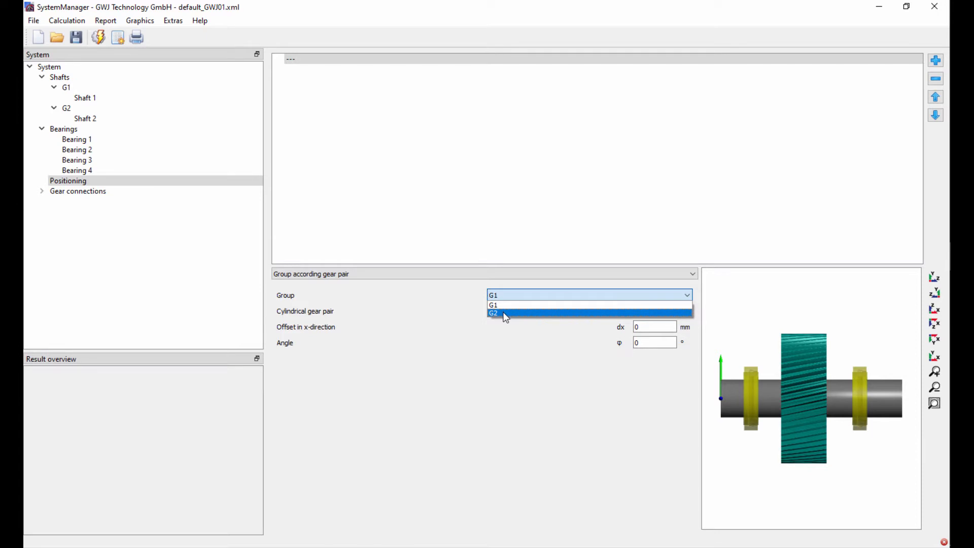
left_click(505, 313)
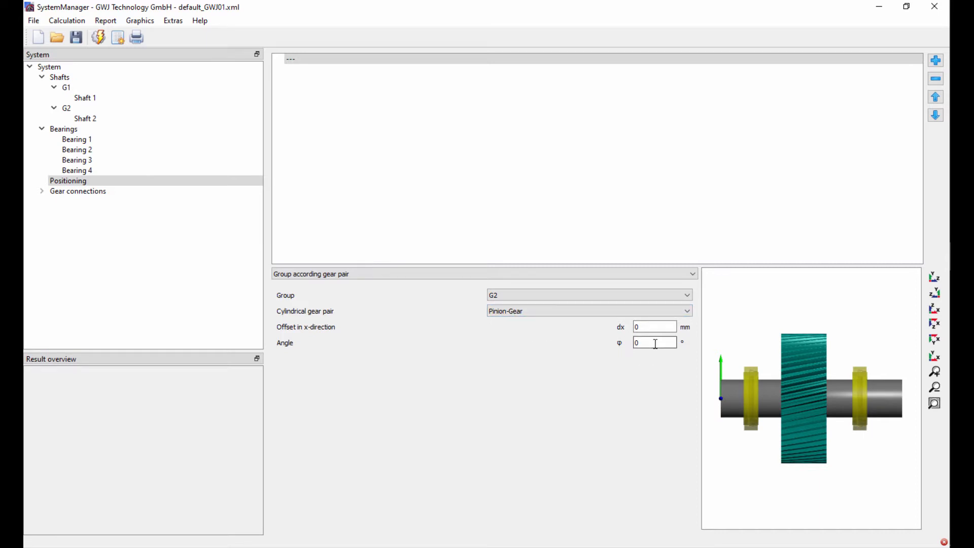
double_click(644, 343)
type("-90")
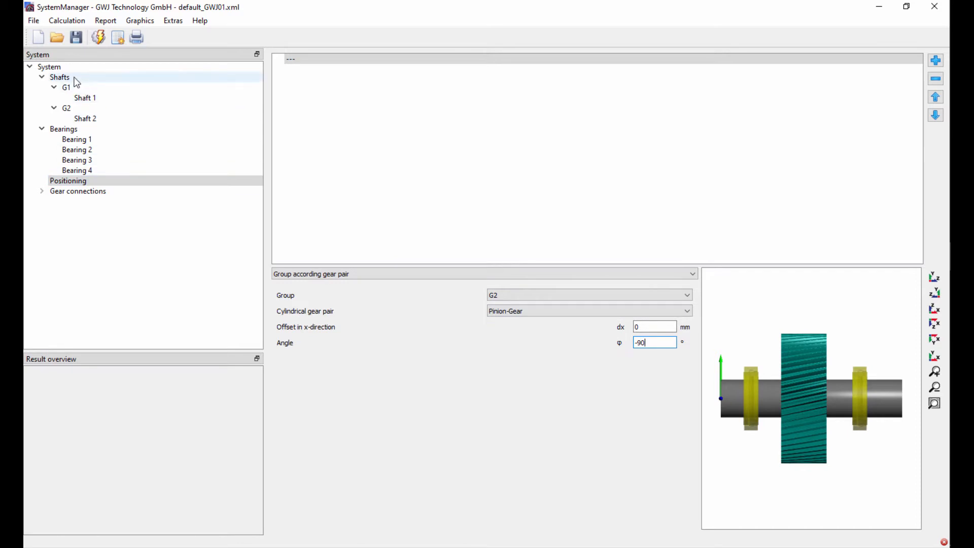
Step: Calculate the shaft system and examine the bearing loads on both shafts in the 3D model
left_click(75, 79)
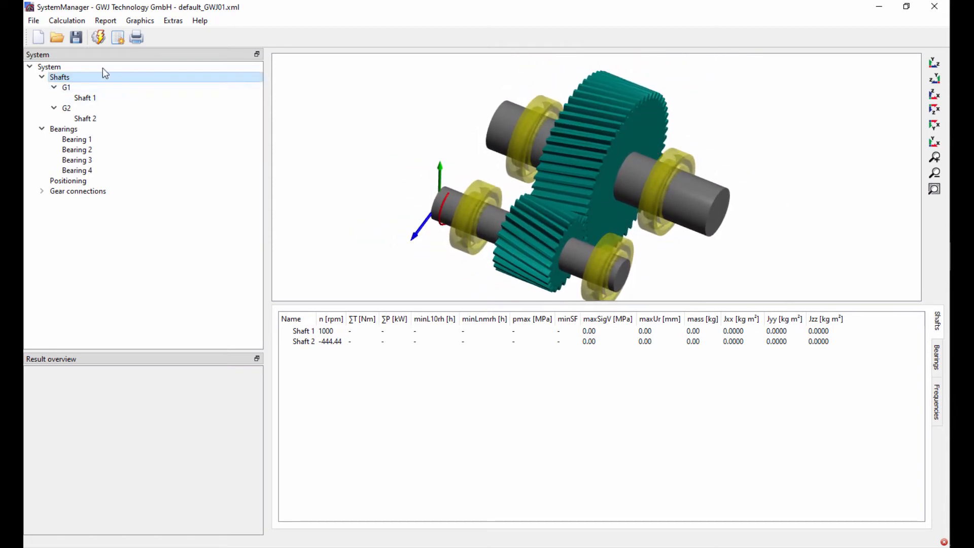
left_click(98, 37)
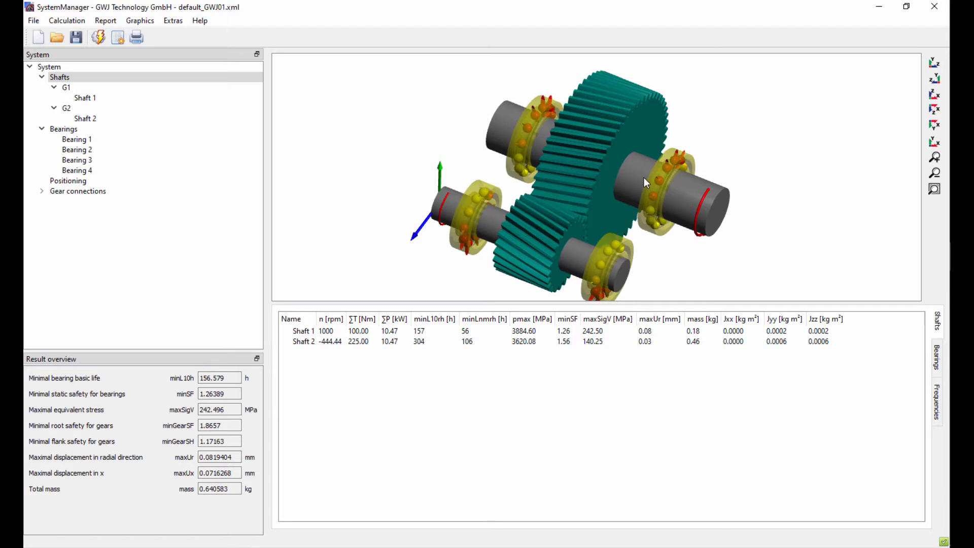
left_click_drag(647, 182, 564, 260)
scroll(547, 261, "up", 6)
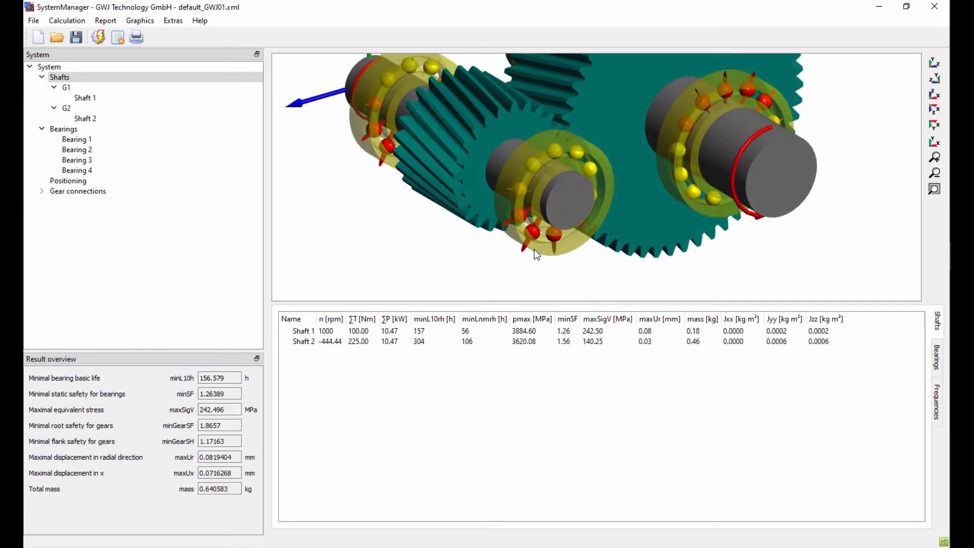
scroll(537, 252, "up", 2)
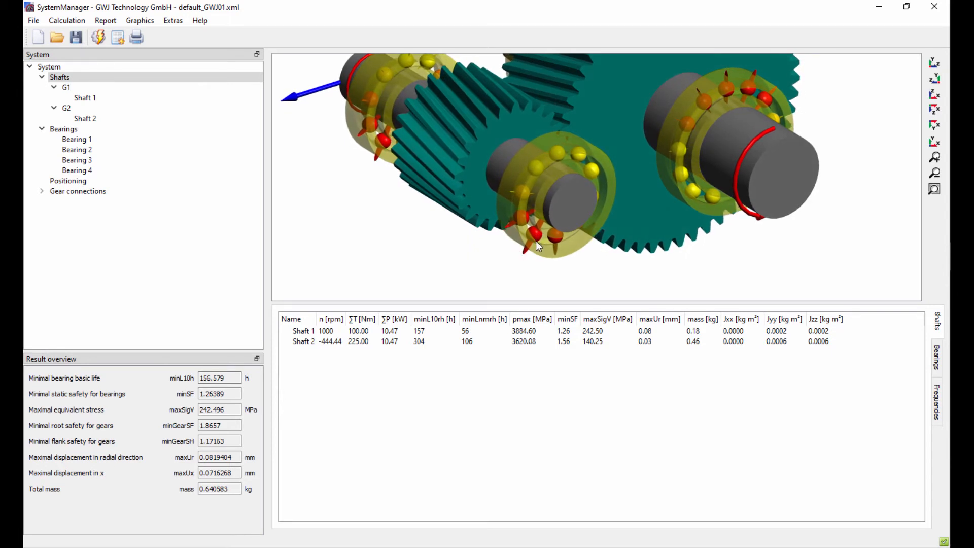
left_click_drag(536, 240, 425, 190)
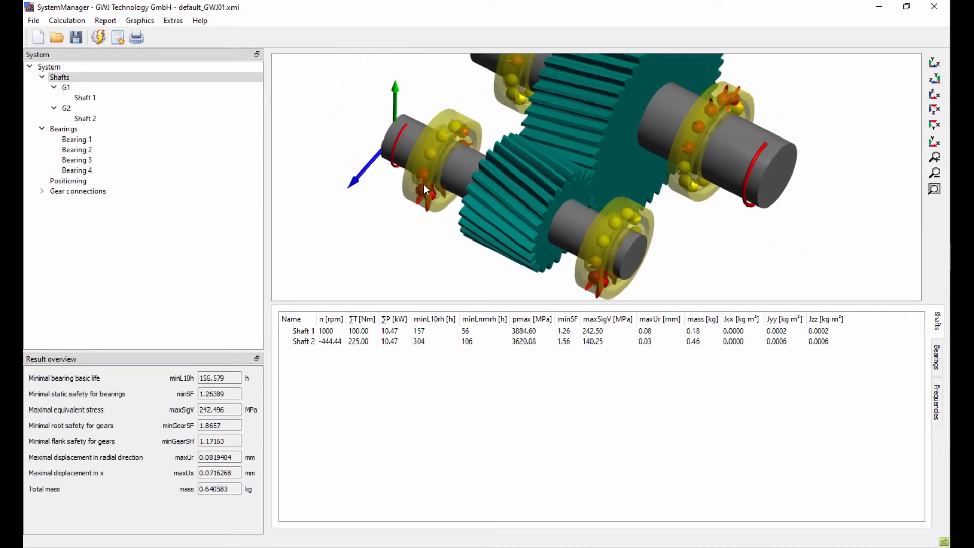
scroll(443, 190, "down", 5)
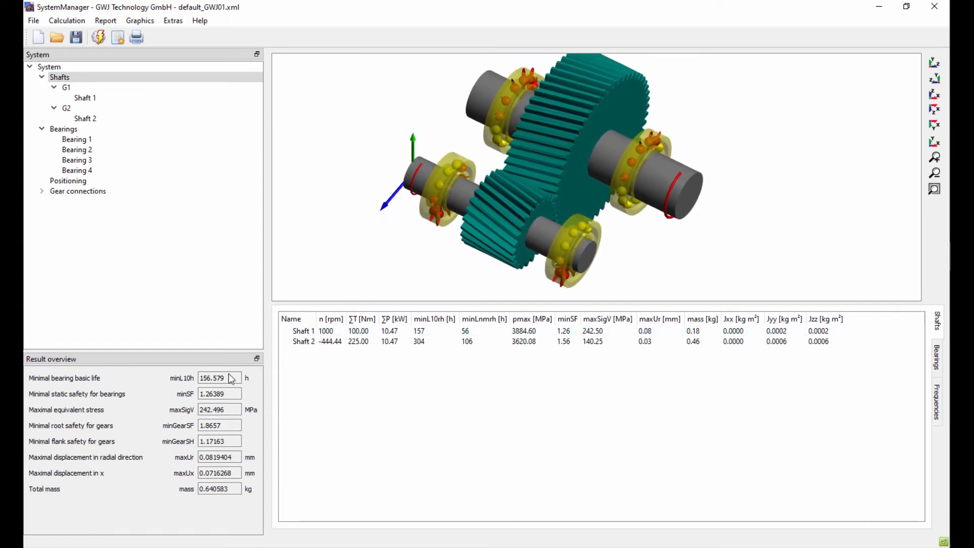
middle_click_drag(412, 211, 437, 220)
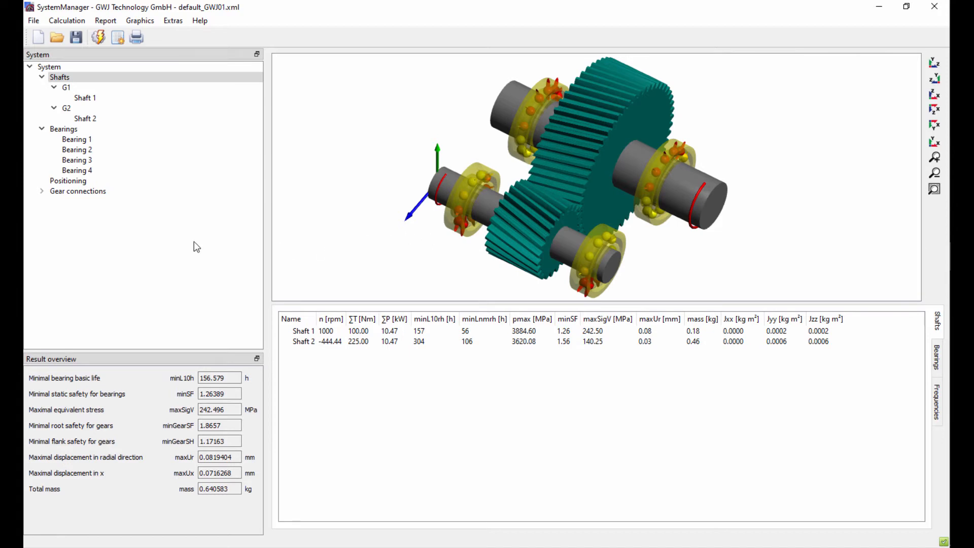
Step: Open the detailed gear calculation of the Pinion-Gear connection
left_click(42, 191)
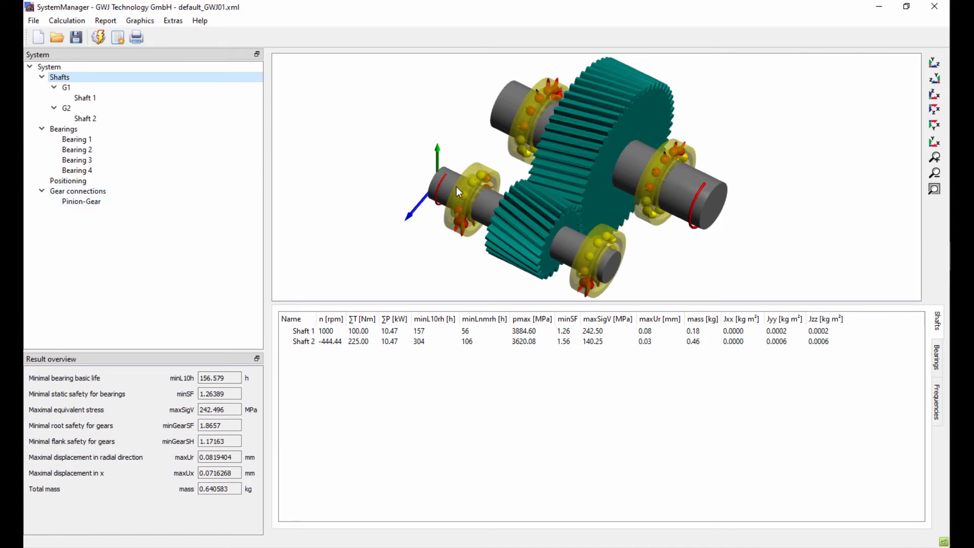
left_click(95, 202)
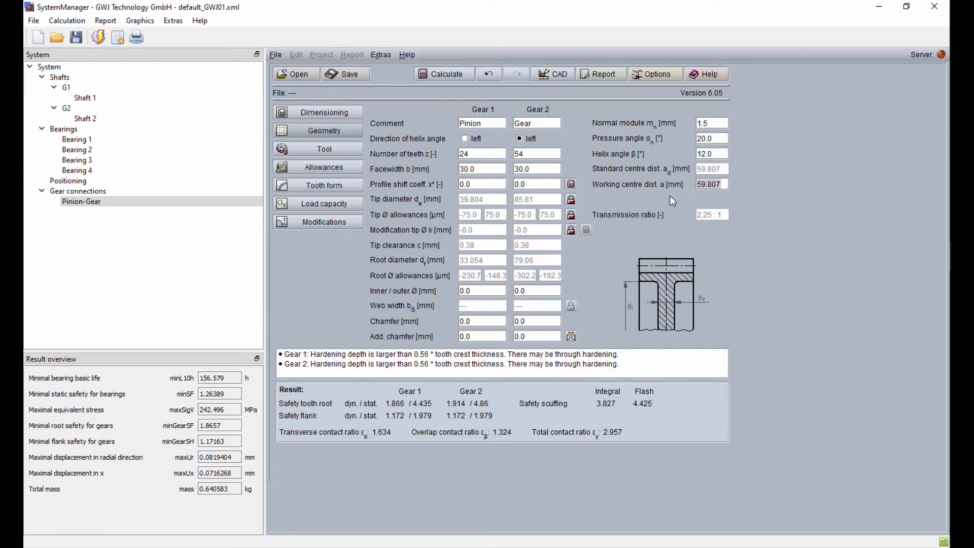
Step: Set the working centre distance of the gear pair to 60.0 mm
key("BackSpace")
key("BackSpace")
key("BackSpace")
key("BackSpace")
key("BackSpace")
key("BackSpace")
type("60.0")
key("Return")
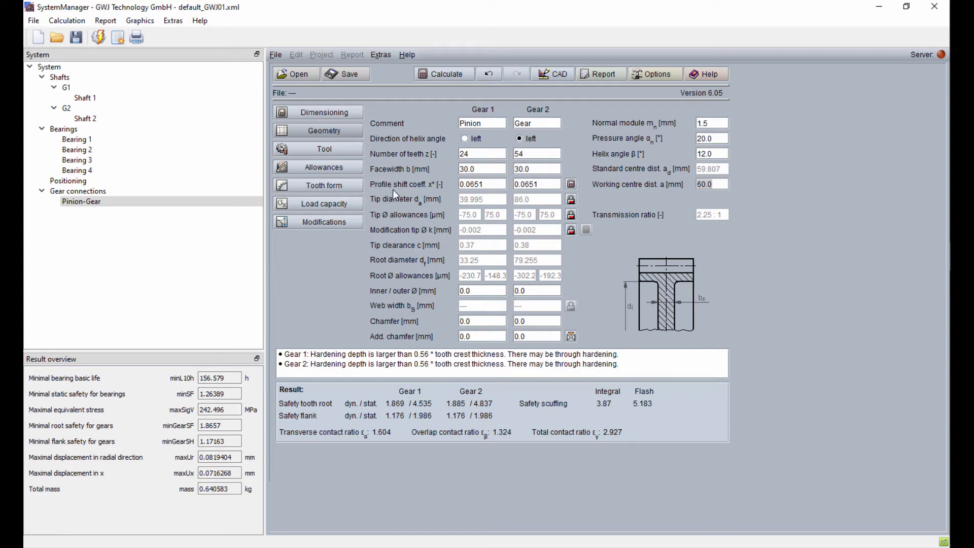
Step: Set the profile shift coefficients of both gears according to balanced specific sliding
left_click(571, 183)
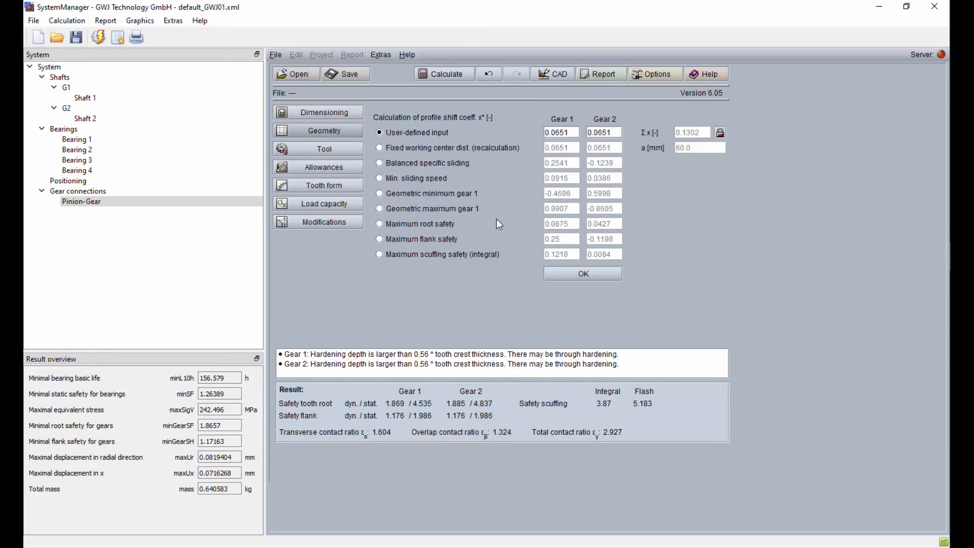
left_click(398, 164)
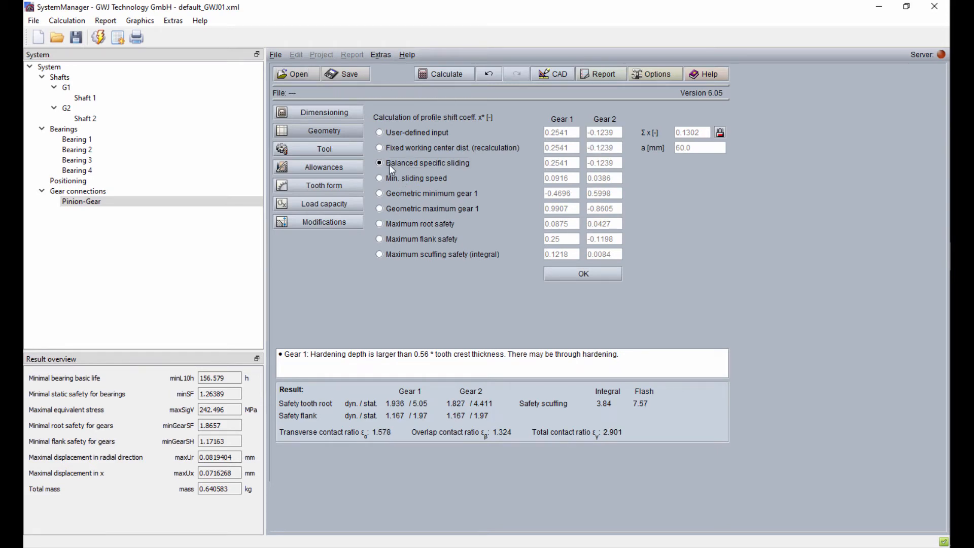
left_click(575, 276)
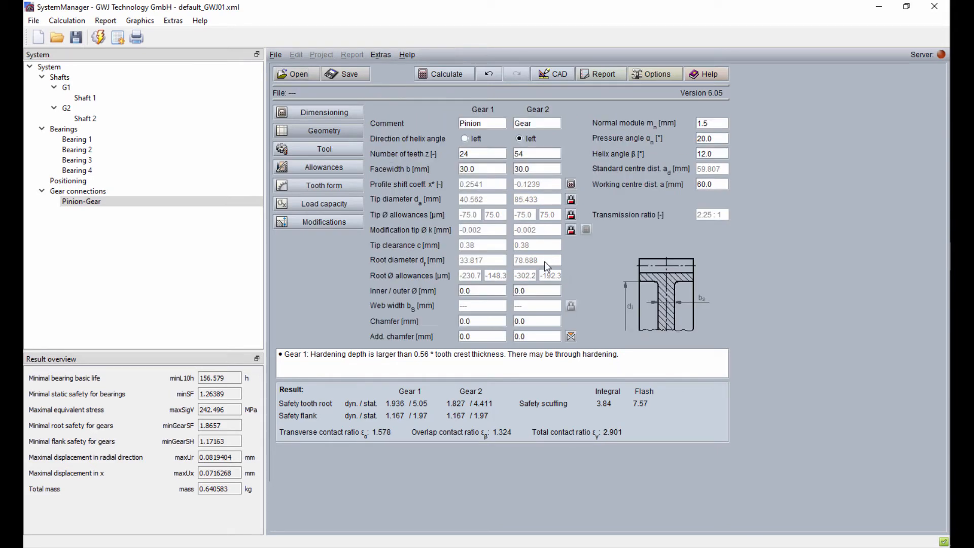
Step: Return to the shaft system and save it as 1stageCylindricalGearbox_20071401 in the Arbeit_Tests folder
left_click(76, 77)
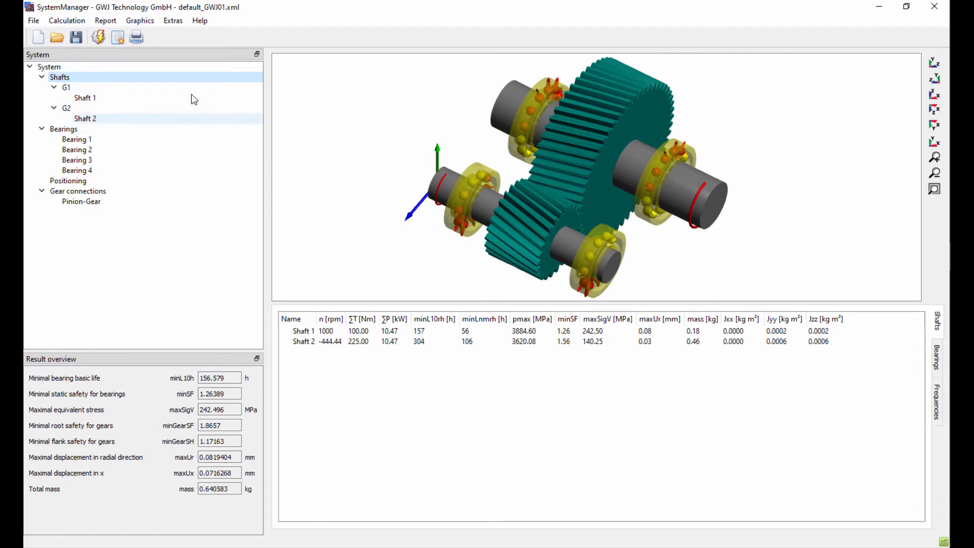
left_click(34, 20)
left_click(48, 74)
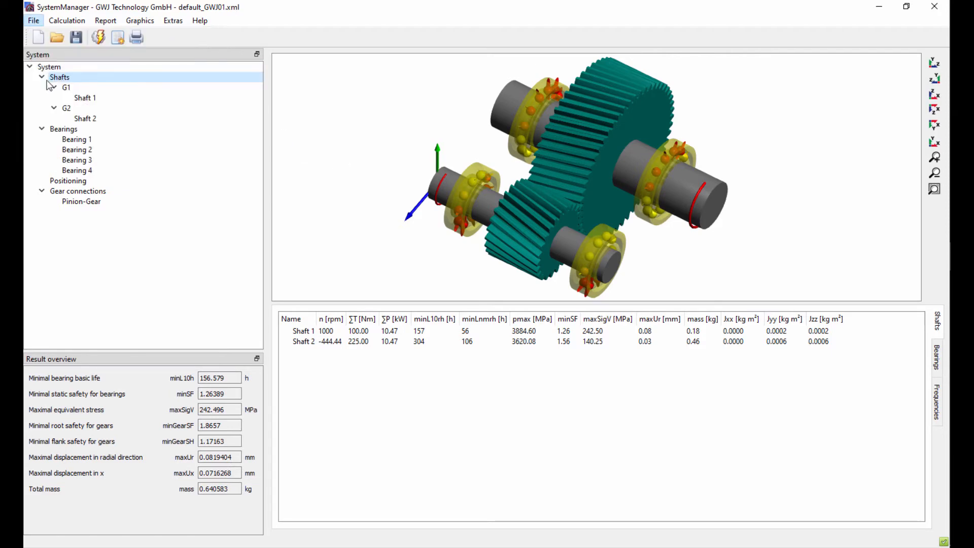
double_click(230, 112)
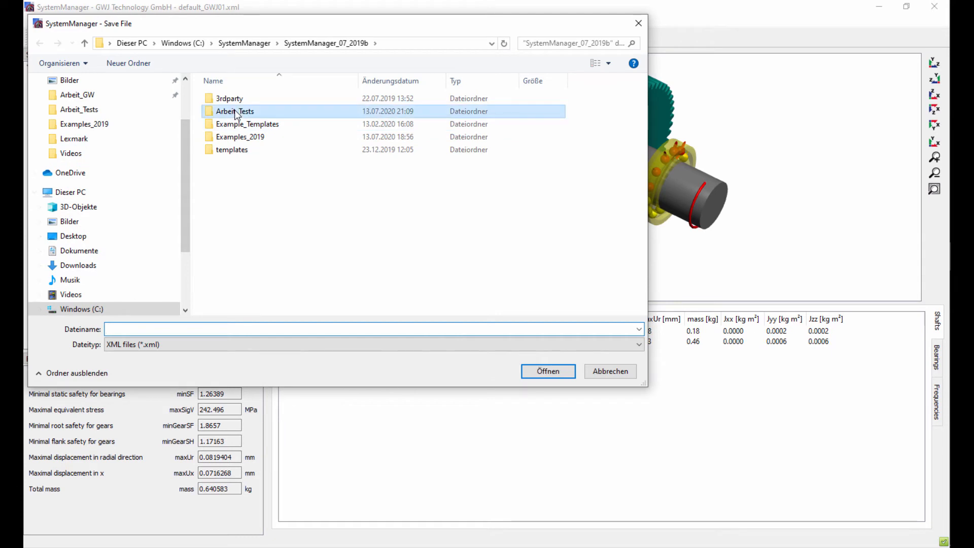
left_click(195, 326)
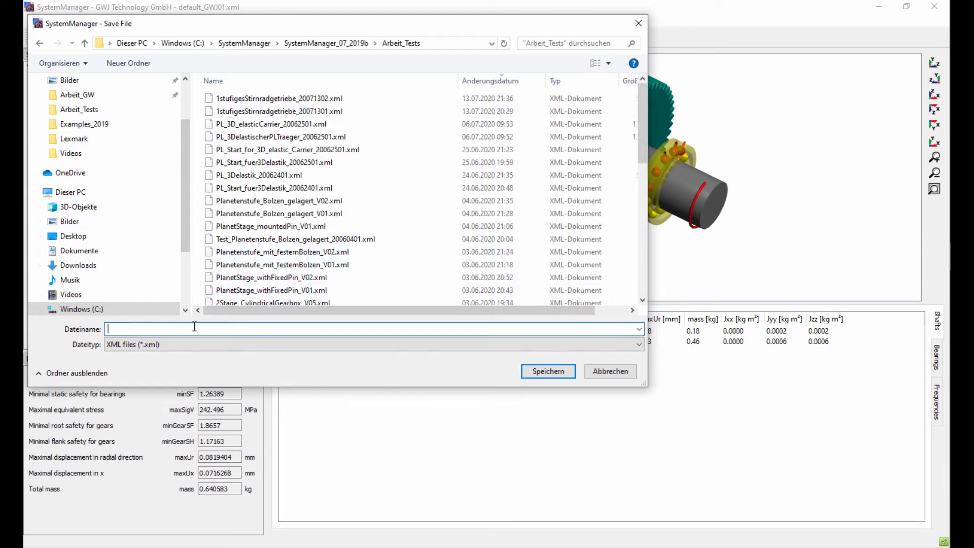
type("1stageCylindricalGear")
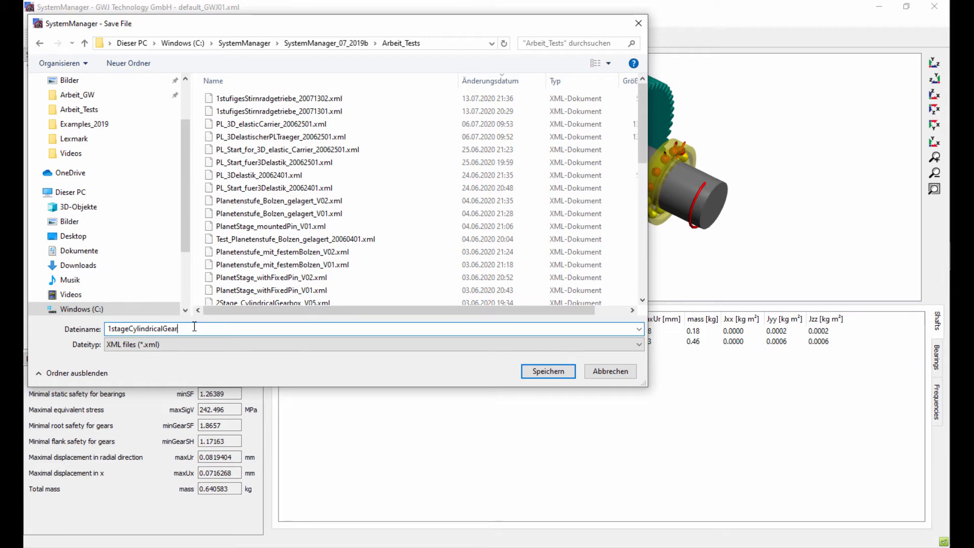
type("box_")
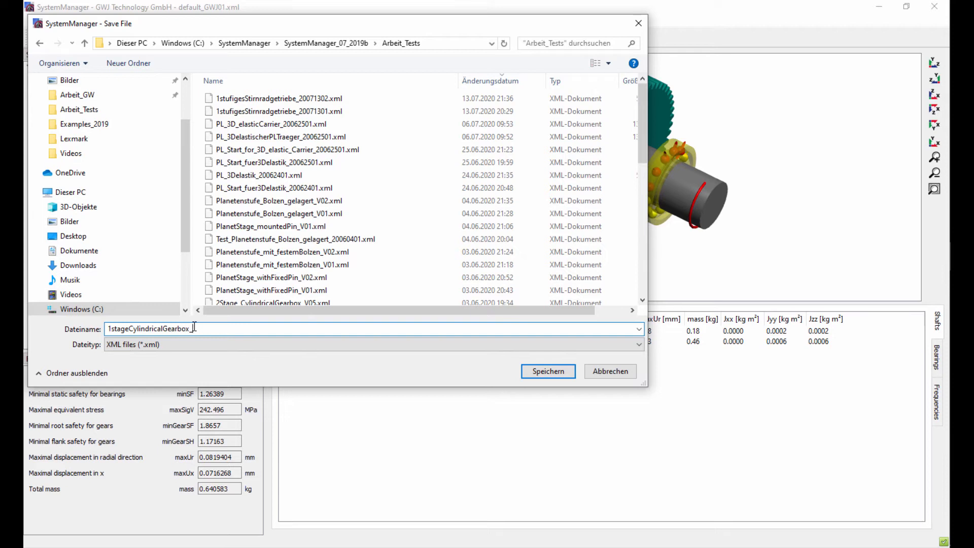
type("20071401")
left_click(529, 372)
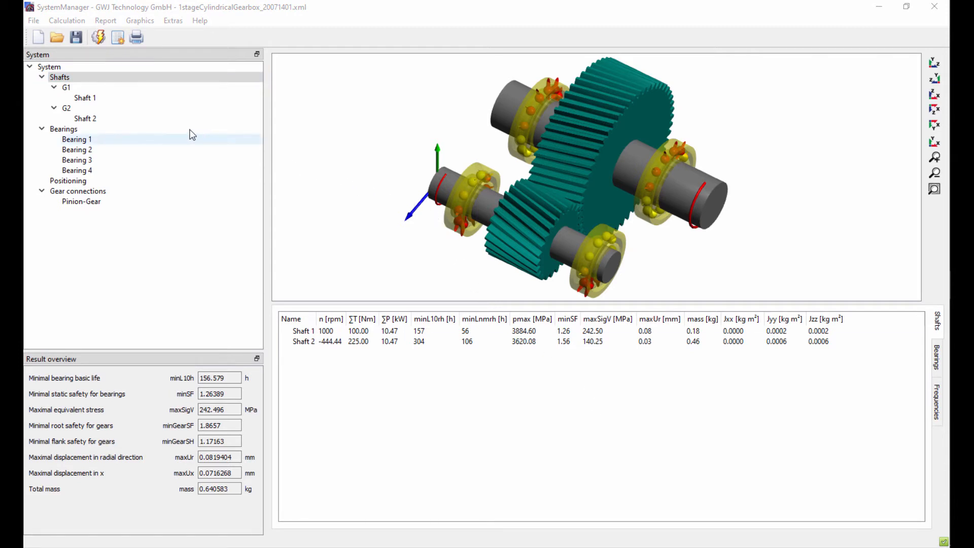
Step: Add an elastic part as housing to the shafts and name it Housing
left_click(63, 77)
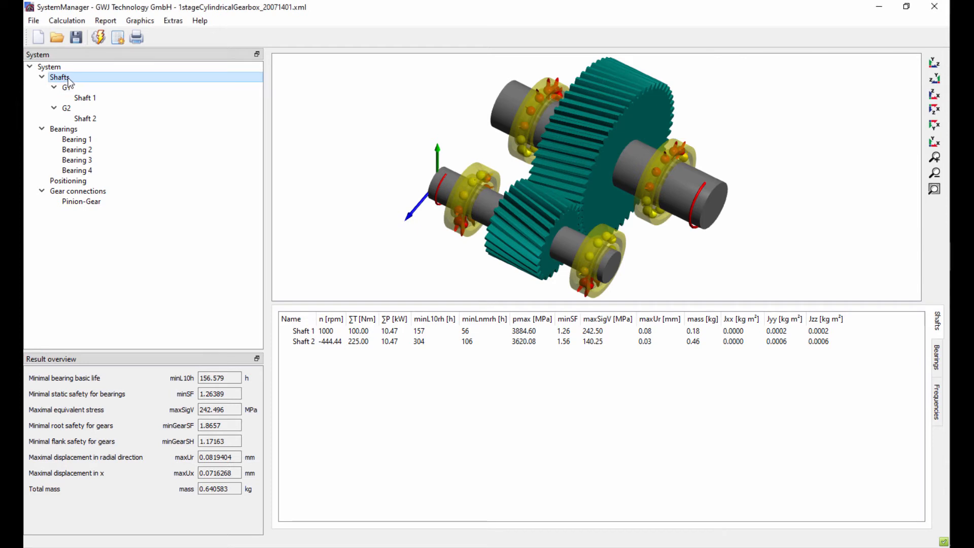
right_click(75, 79)
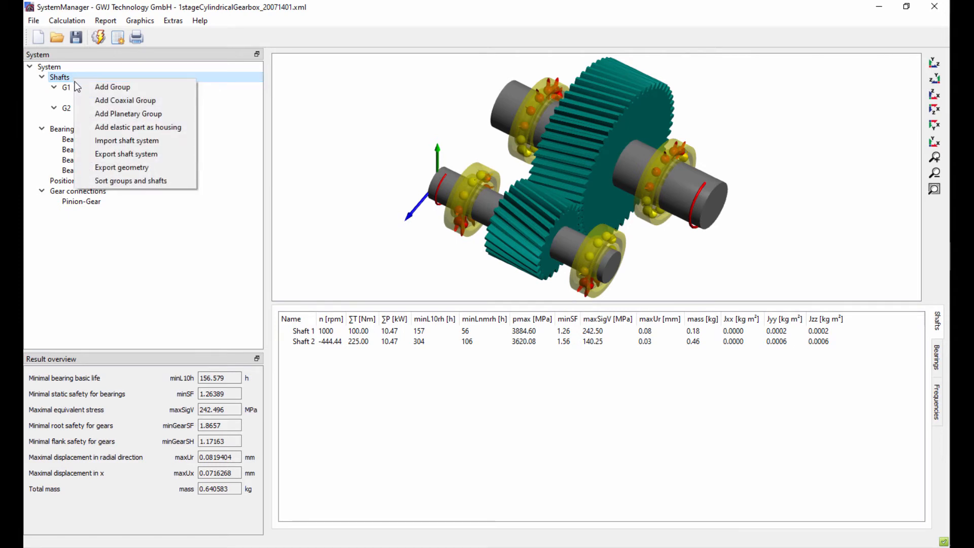
left_click(118, 127)
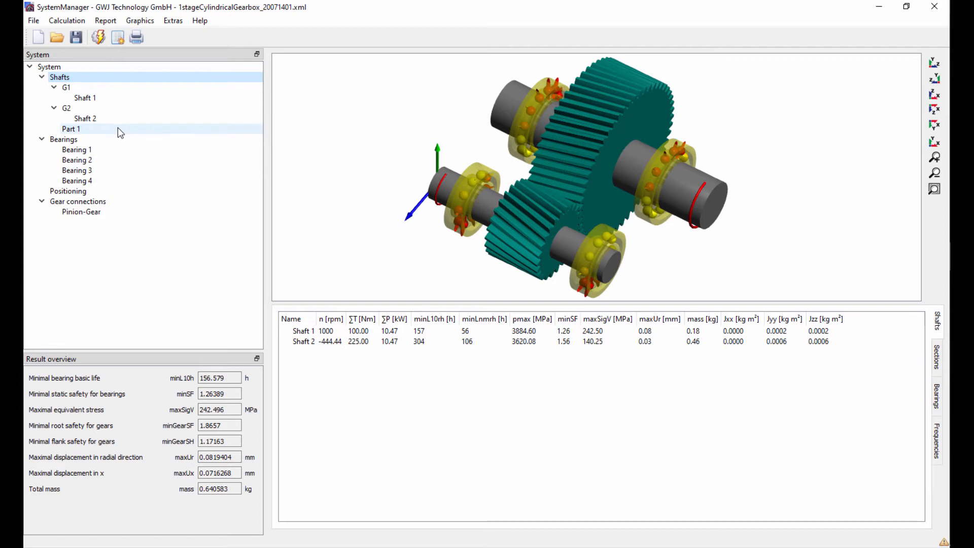
left_click(76, 130)
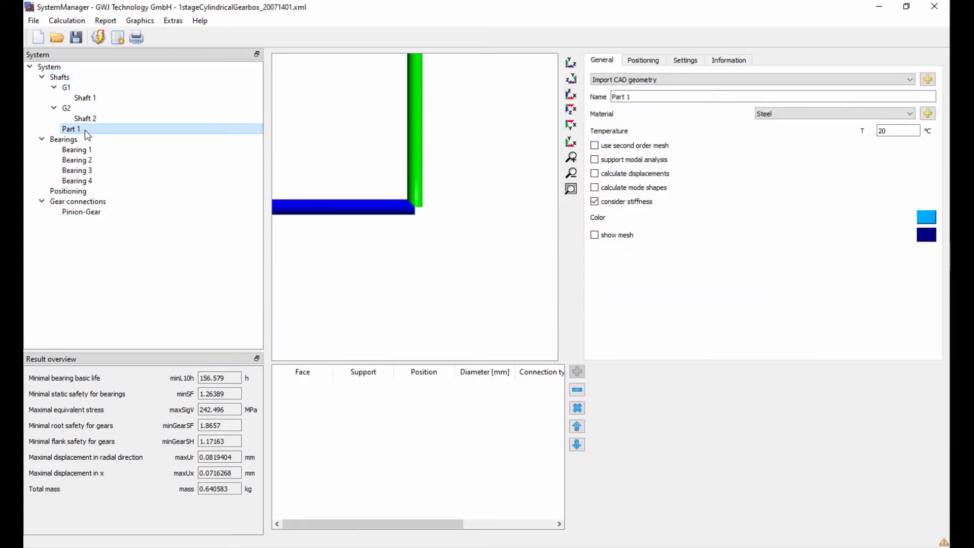
left_click(633, 97)
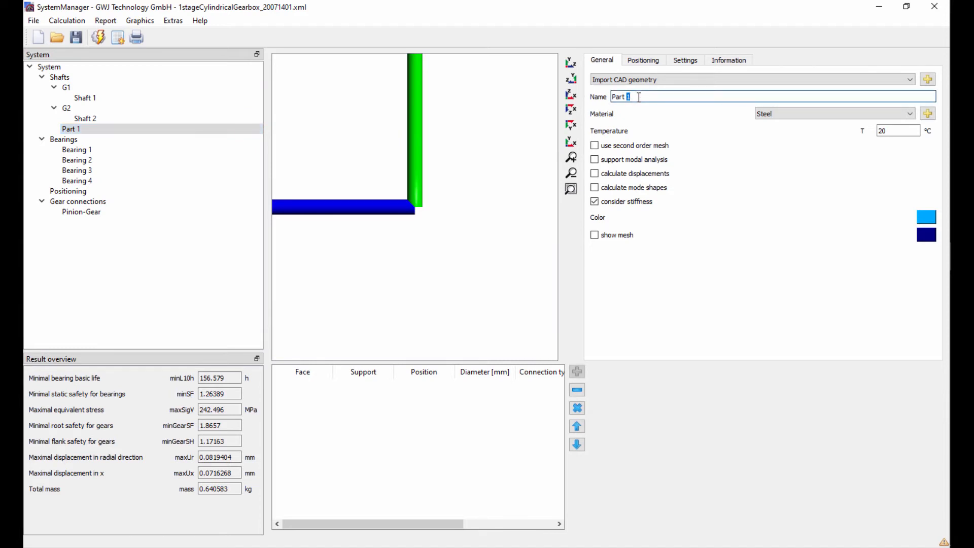
left_click_drag(635, 96, 606, 95)
type("Housing")
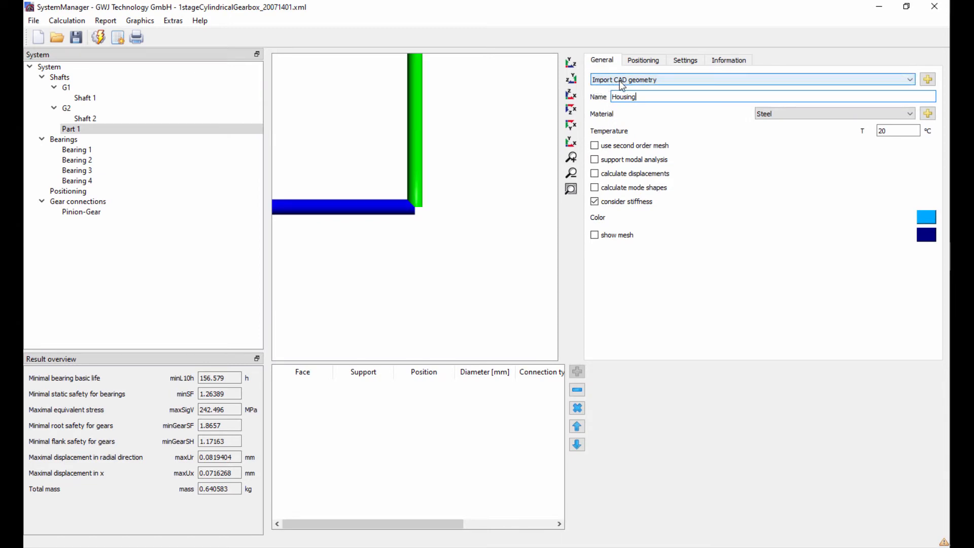
Step: Import the STEP geometry Housing_1stufig_19051505.stp for the housing with 10 mm maximum mesh size, alternative meshing method and hexahedral mesh
left_click(927, 80)
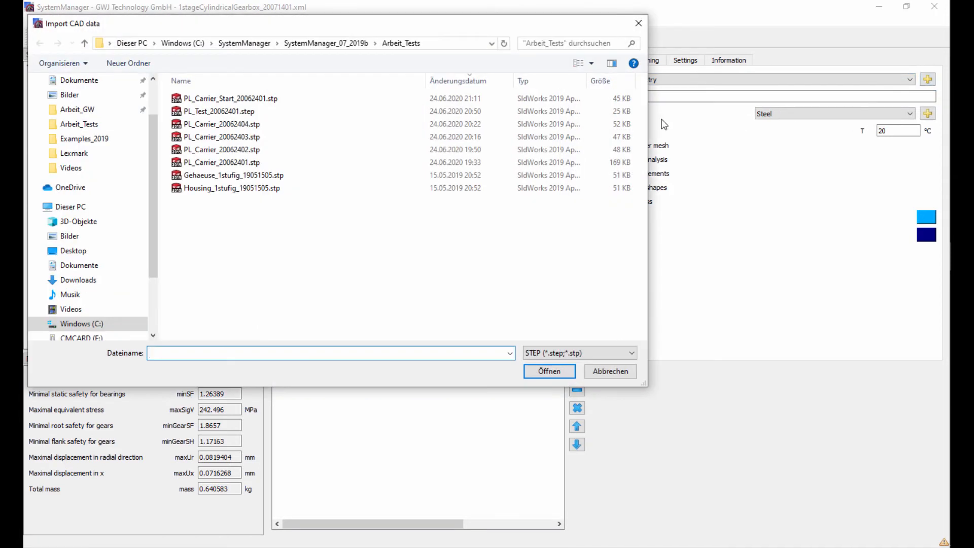
left_click(591, 353)
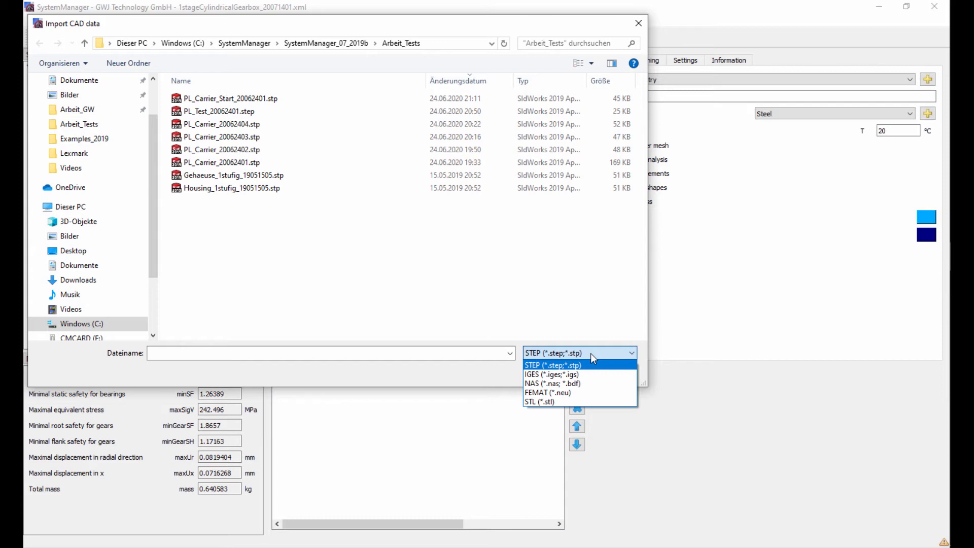
left_click(591, 353)
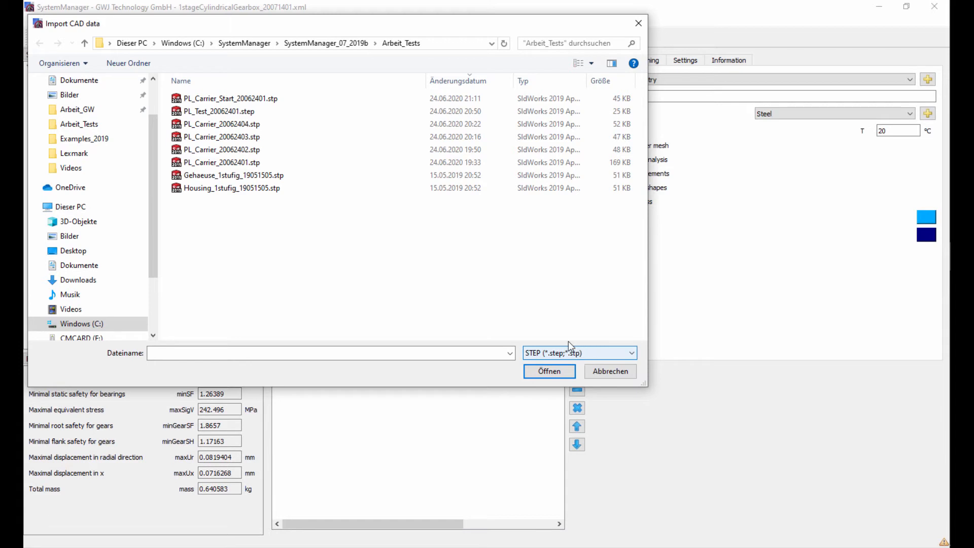
left_click(248, 190)
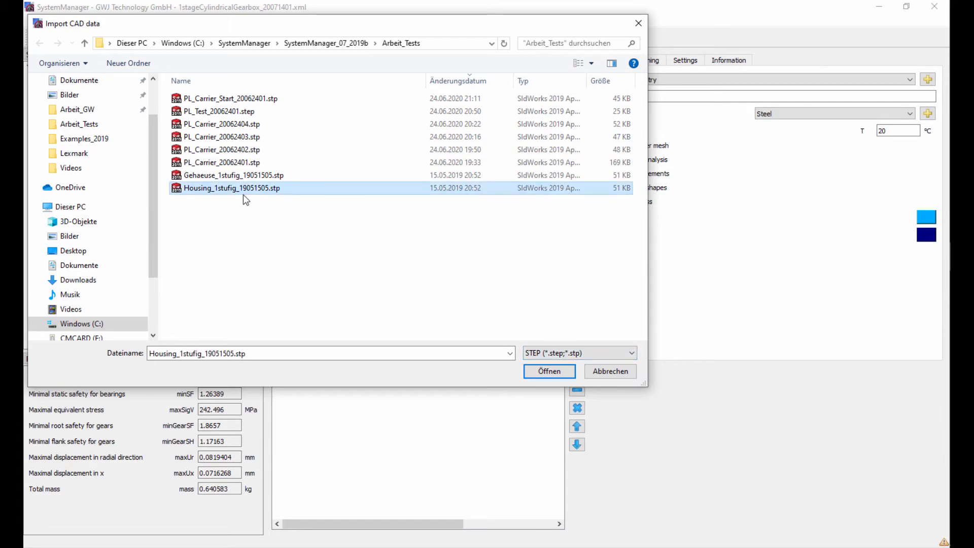
left_click(530, 372)
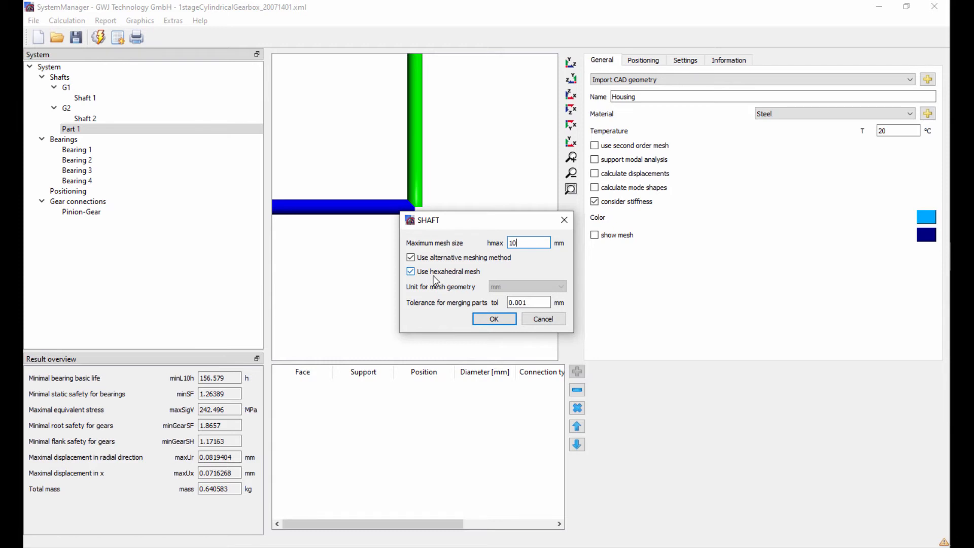
left_click(481, 319)
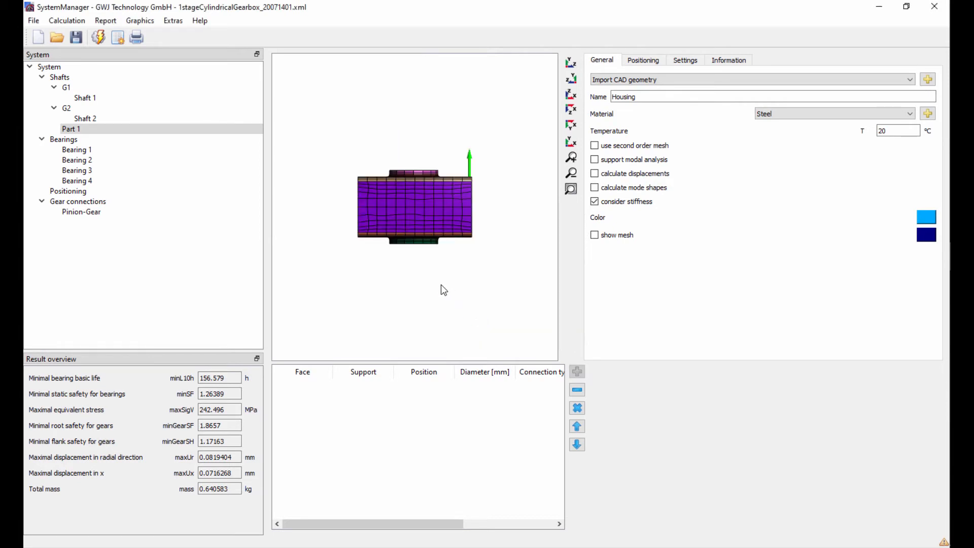
middle_click_drag(439, 274, 447, 274)
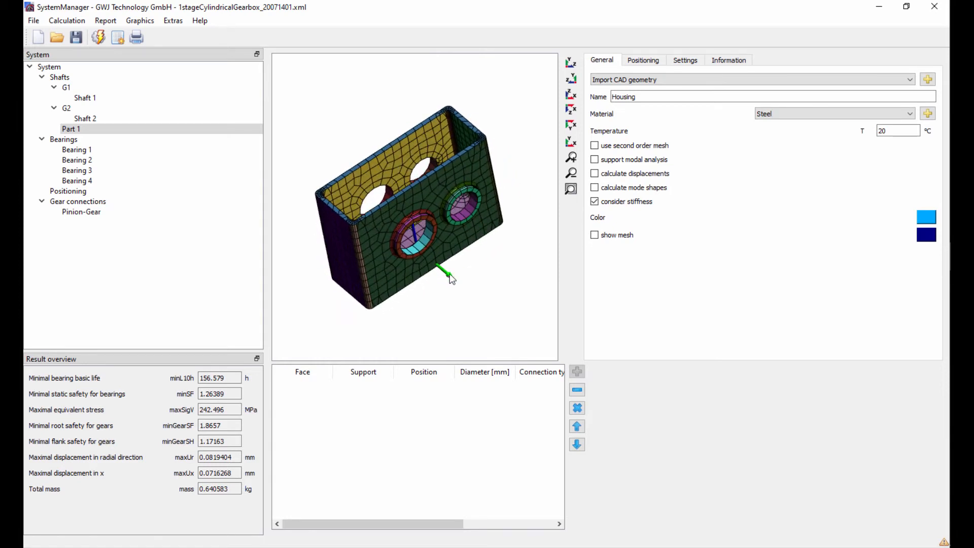
Step: Review the housing's material and temperature settings and widen the face support table to show all its columns
left_click(791, 114)
left_click(791, 114)
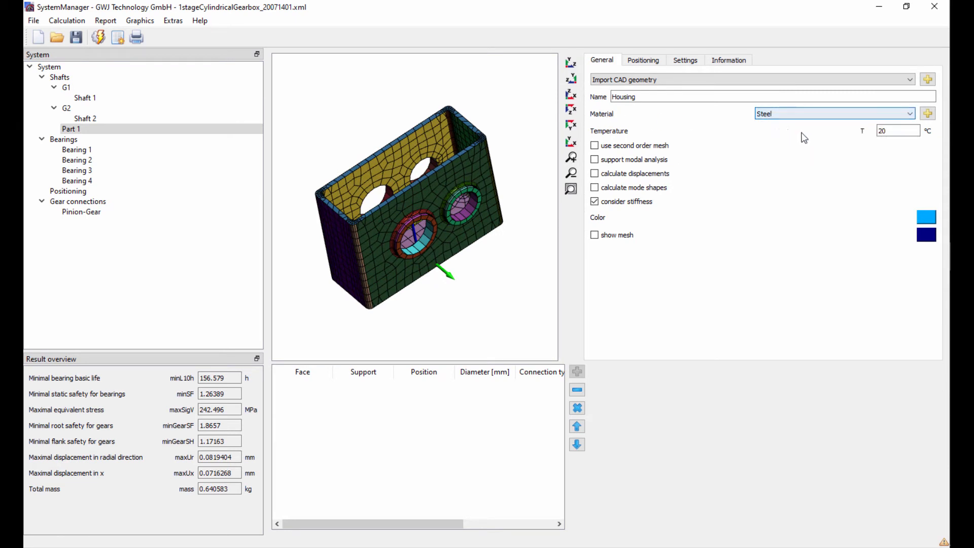
left_click(884, 131)
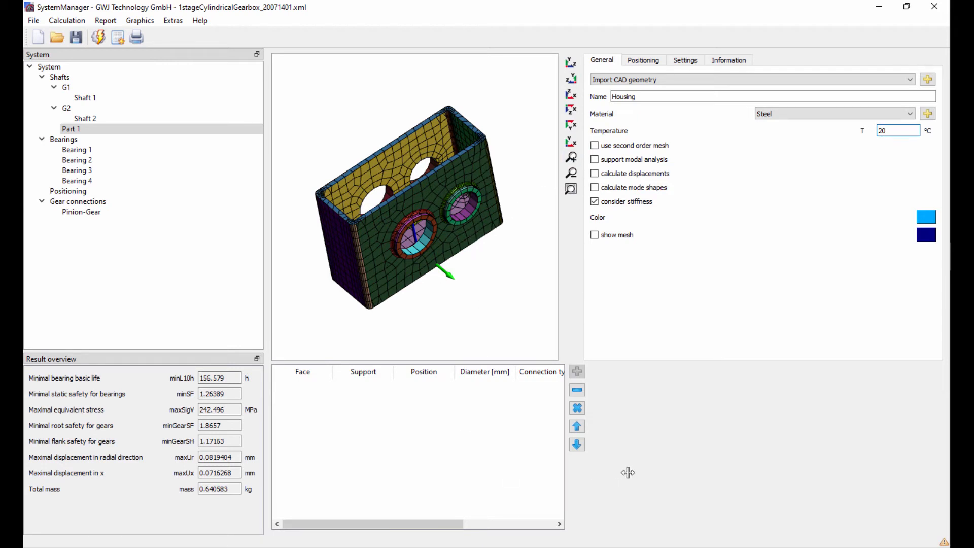
left_click_drag(627, 472, 701, 469)
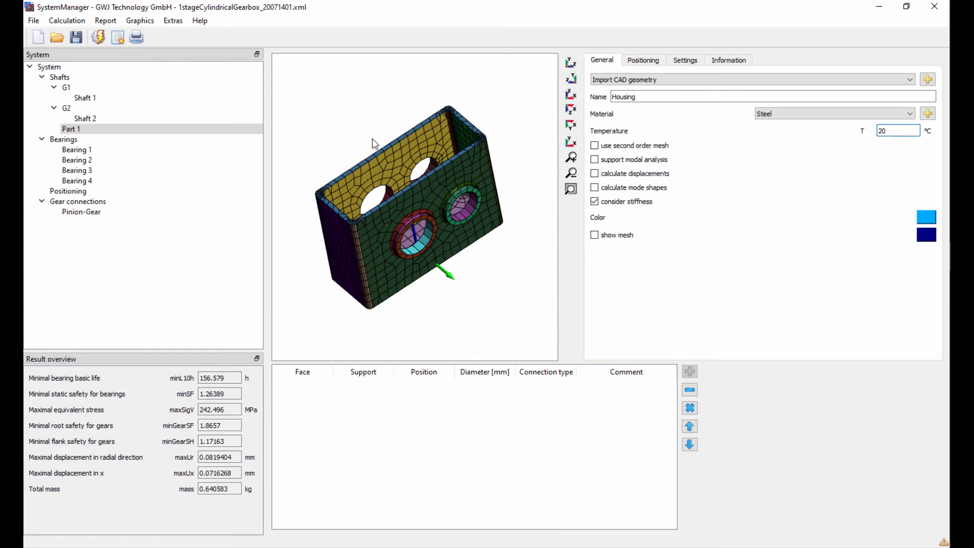
left_click_drag(374, 146, 634, 234)
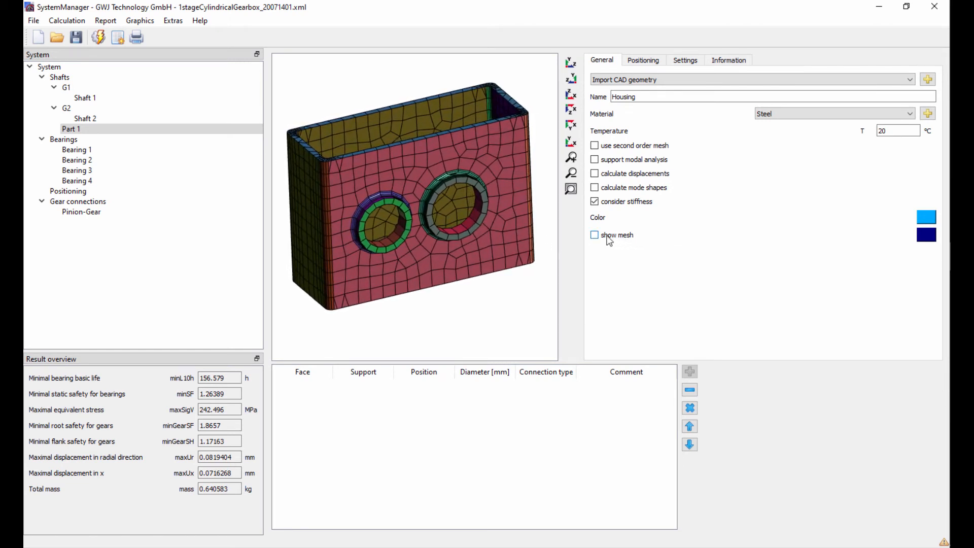
Step: Turn on the housing's mesh display and make its colour translucent by lowering the alpha channel
left_click(928, 220)
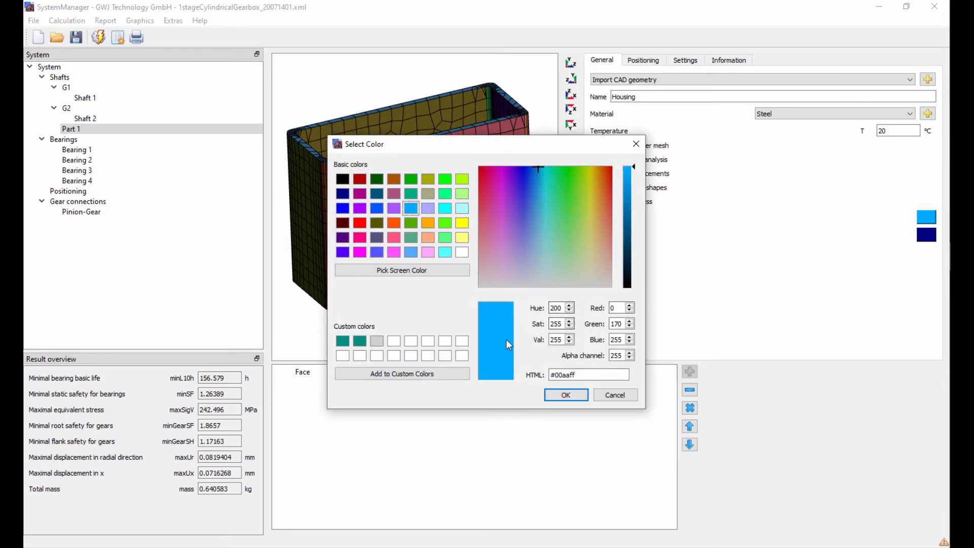
left_click(611, 355)
key("BackSpace")
left_click(568, 397)
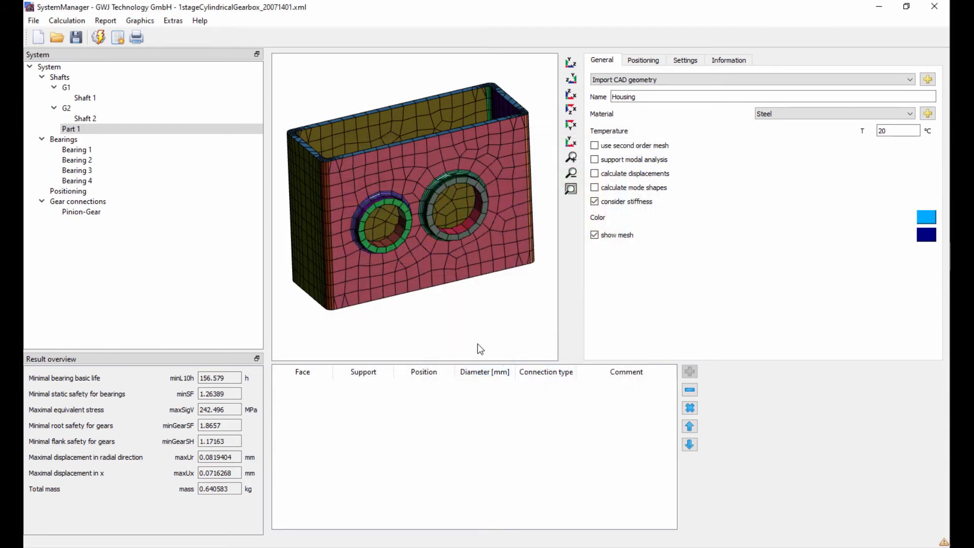
Step: Apply a permanent coordinate transformation rotating the housing 90° about the Z-axis and check its orientation against the shafts
left_click(84, 80)
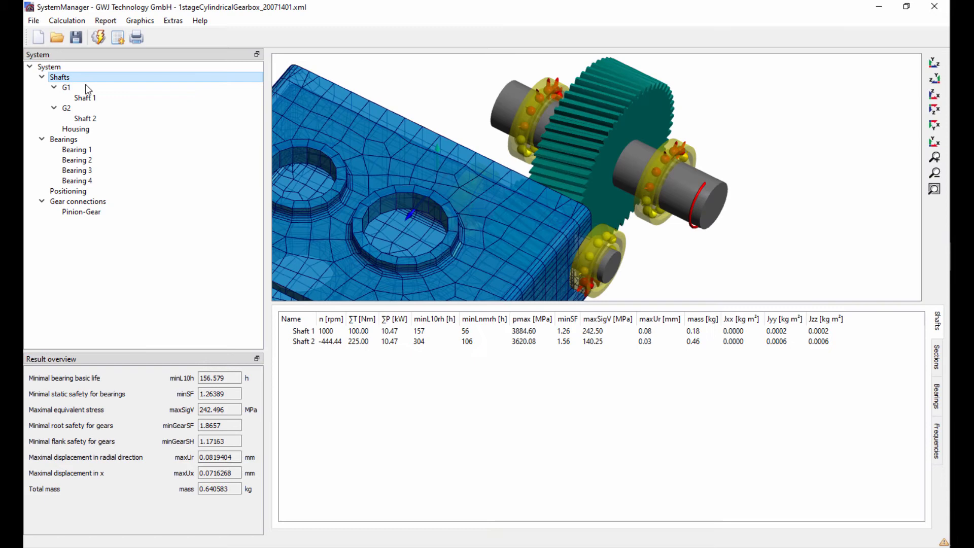
left_click(447, 230)
scroll(452, 232, "down", 3)
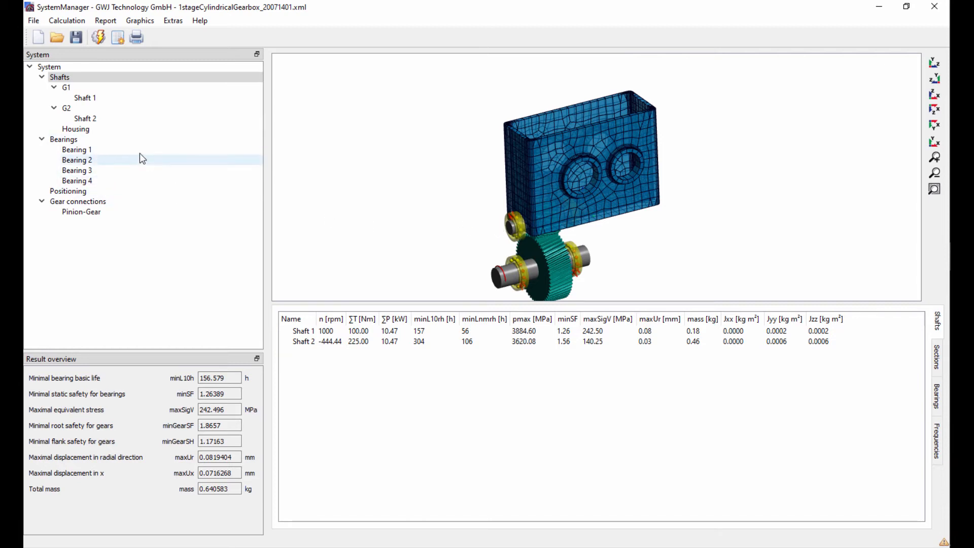
left_click(102, 131)
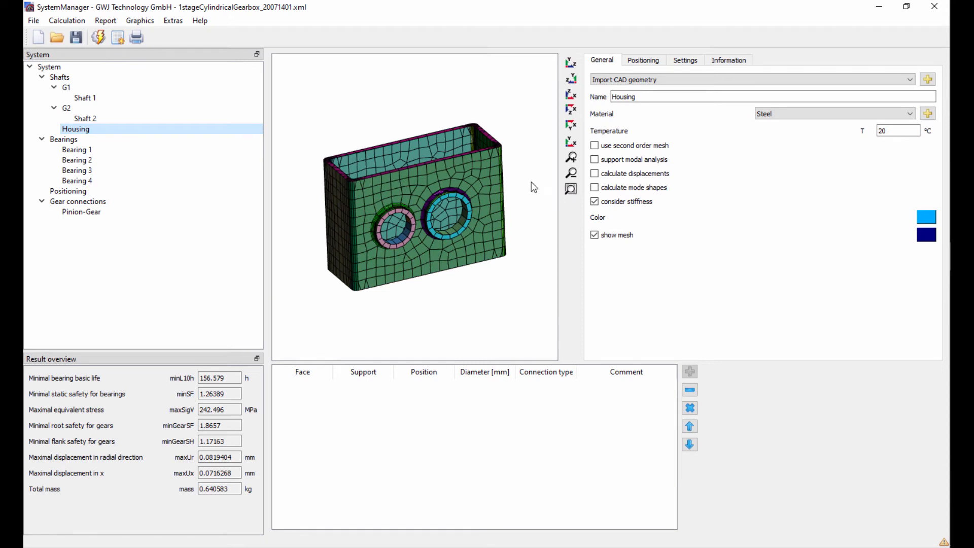
left_click(637, 65)
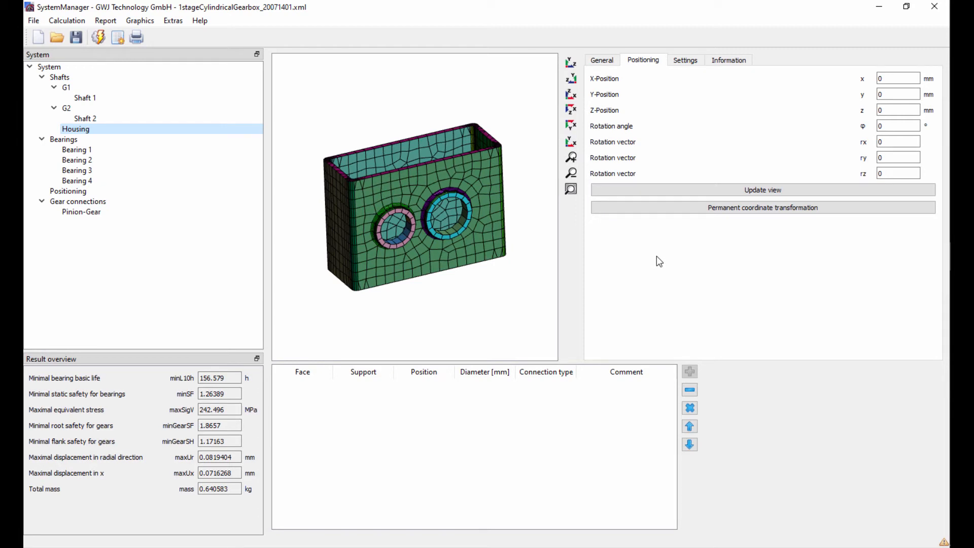
left_click(693, 207)
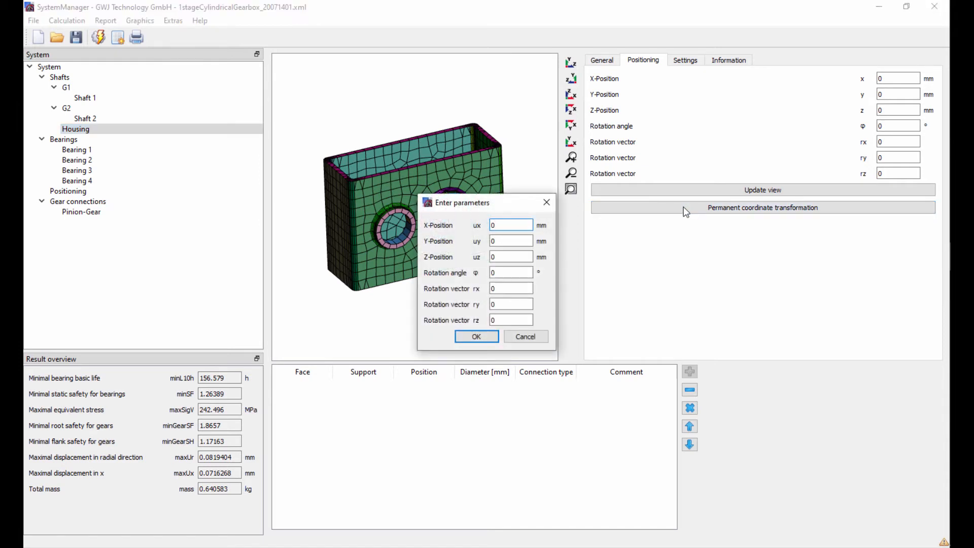
double_click(502, 273)
type("90")
left_click(488, 335)
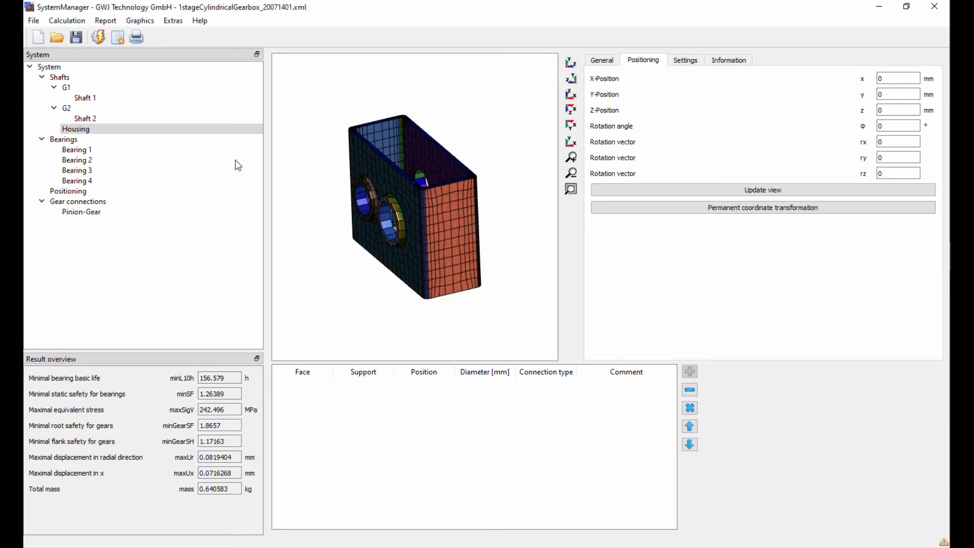
left_click(95, 79)
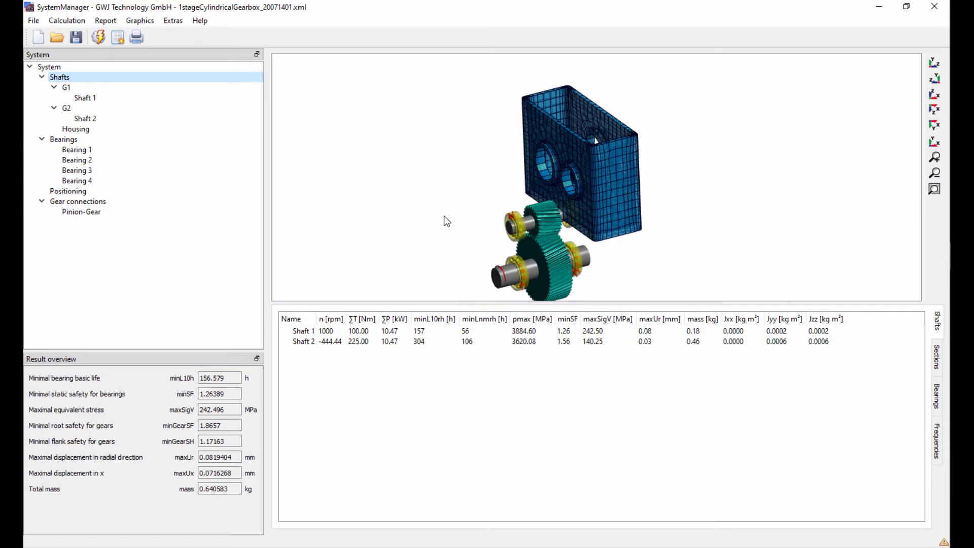
left_click_drag(447, 216, 383, 207)
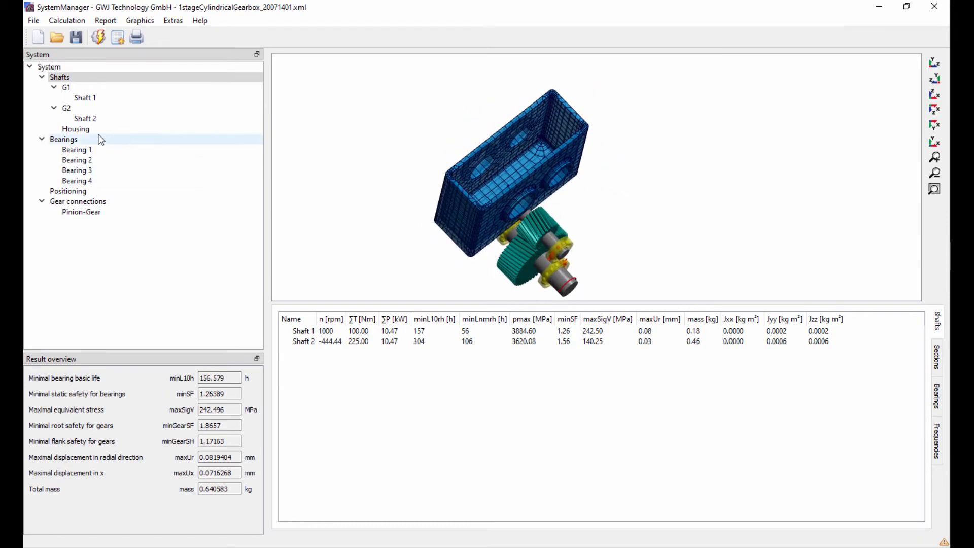
Step: Permanently rotate the housing another 90° about the X-axis and compare its bearing bores with the shaft positions
left_click(96, 132)
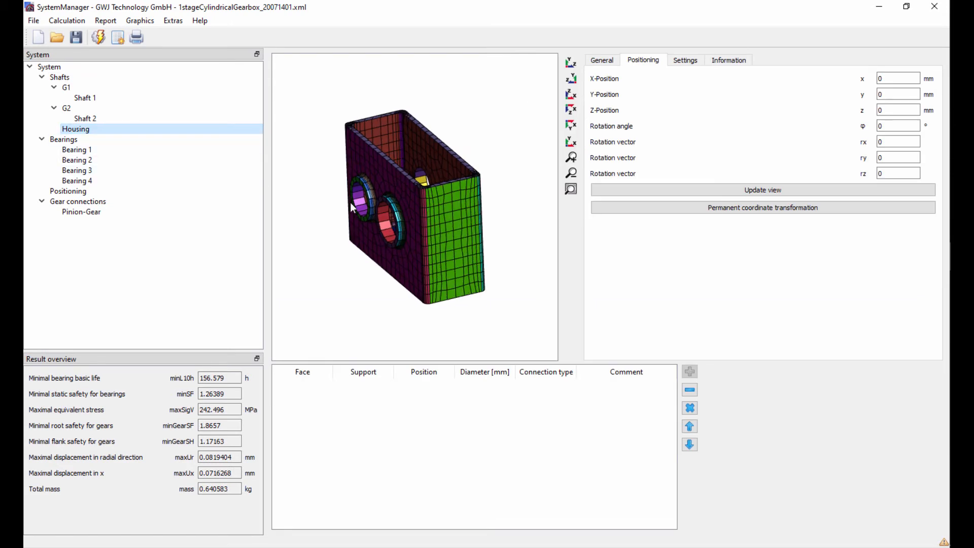
left_click(754, 212)
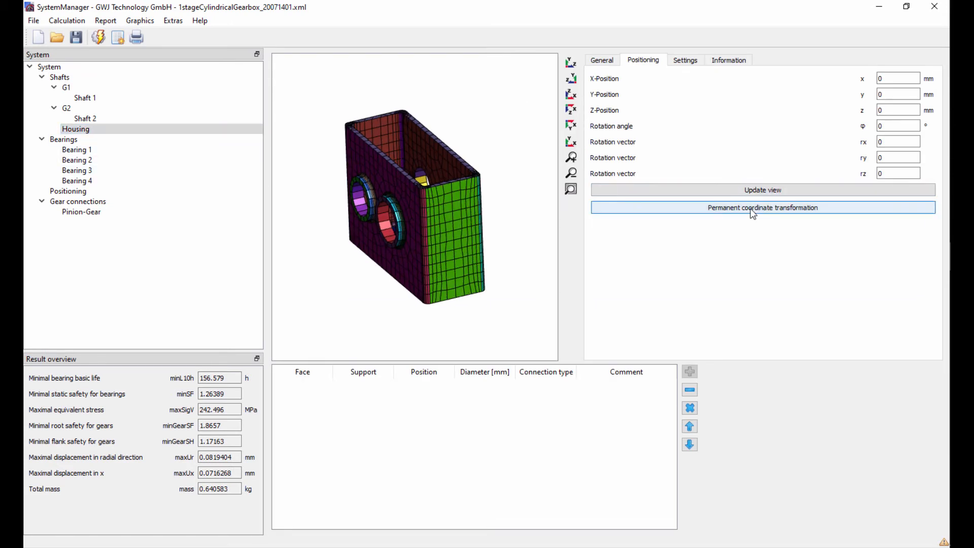
double_click(517, 275)
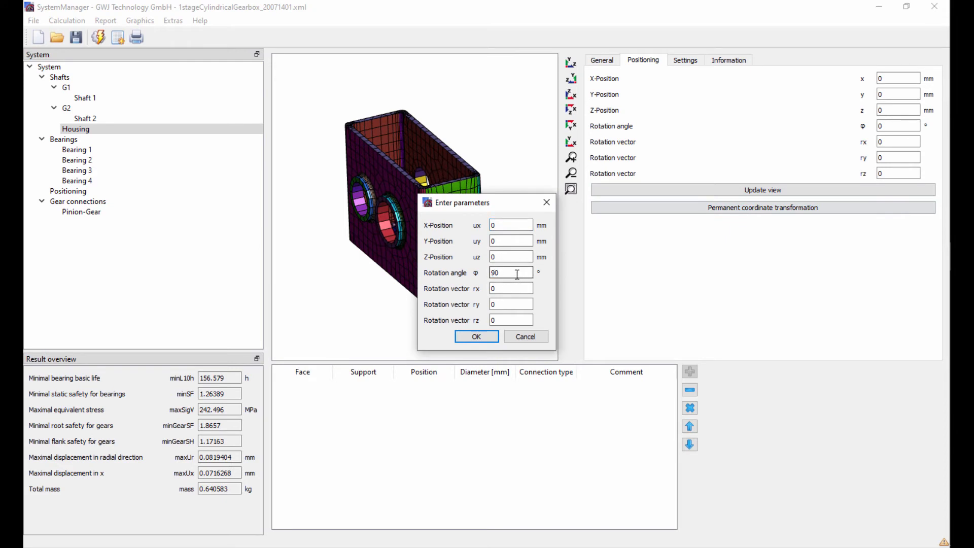
left_click(514, 288)
left_click(477, 336)
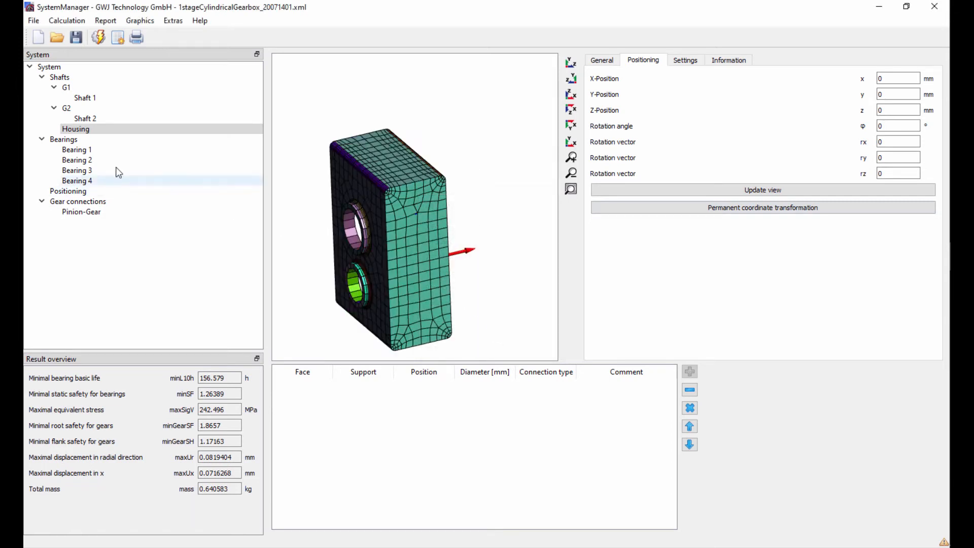
left_click(68, 77)
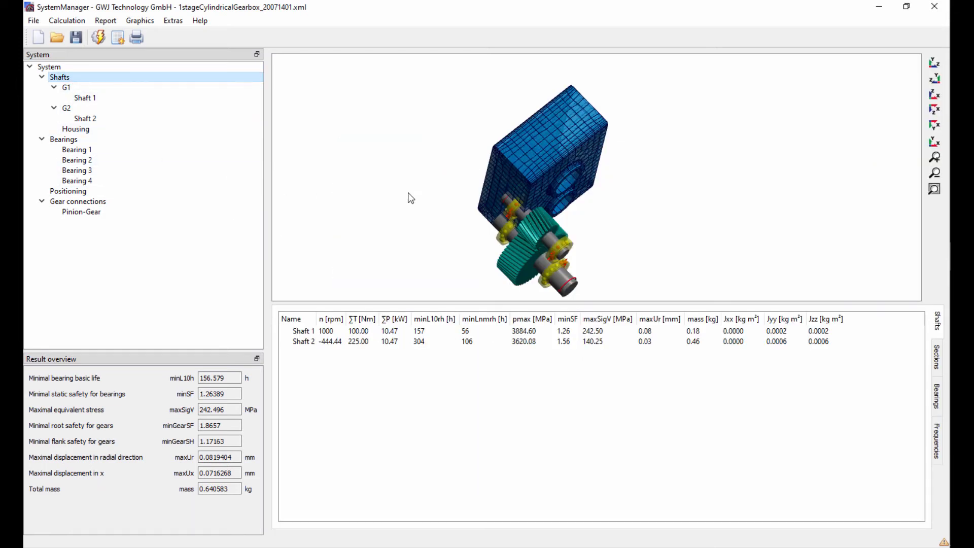
left_click_drag(411, 198, 377, 200)
scroll(363, 200, "up", 5)
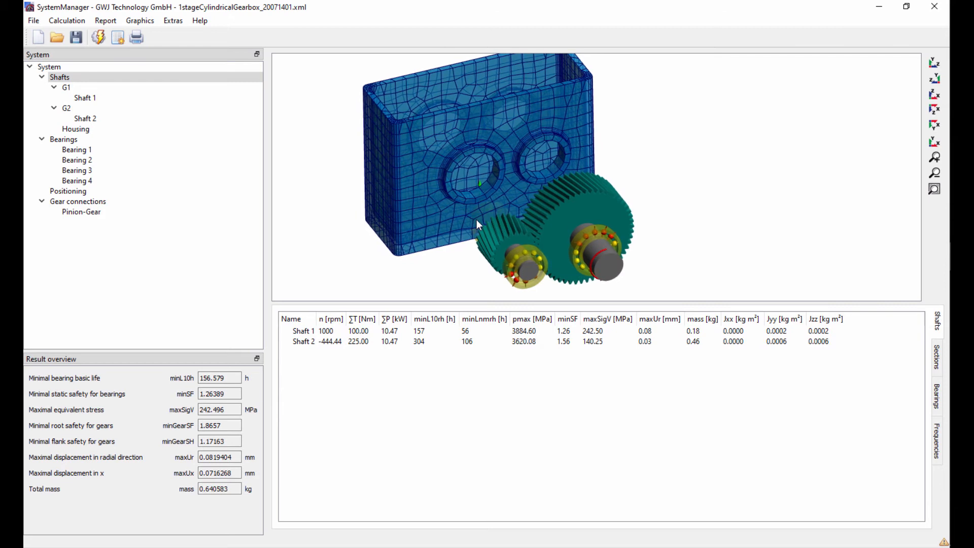
left_click_drag(477, 221, 569, 164)
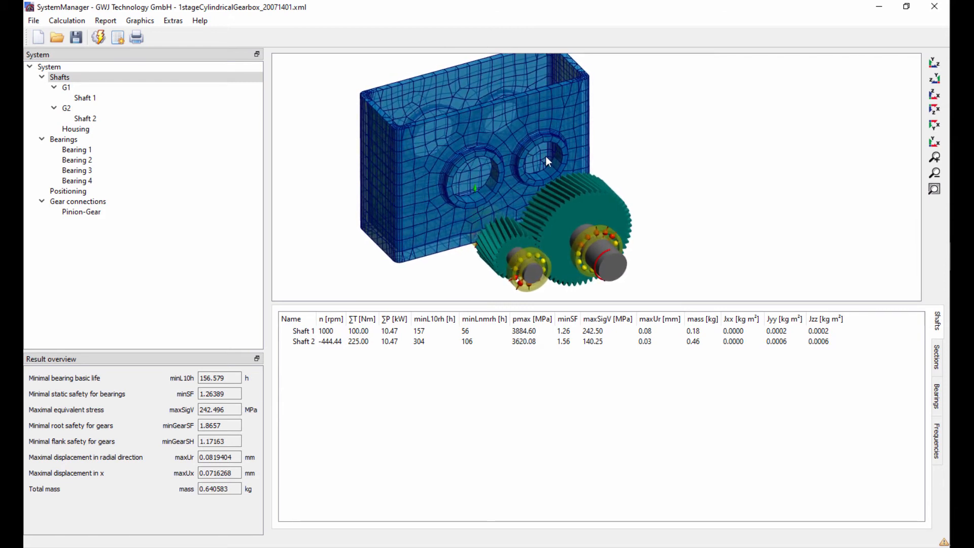
left_click_drag(541, 155, 572, 242)
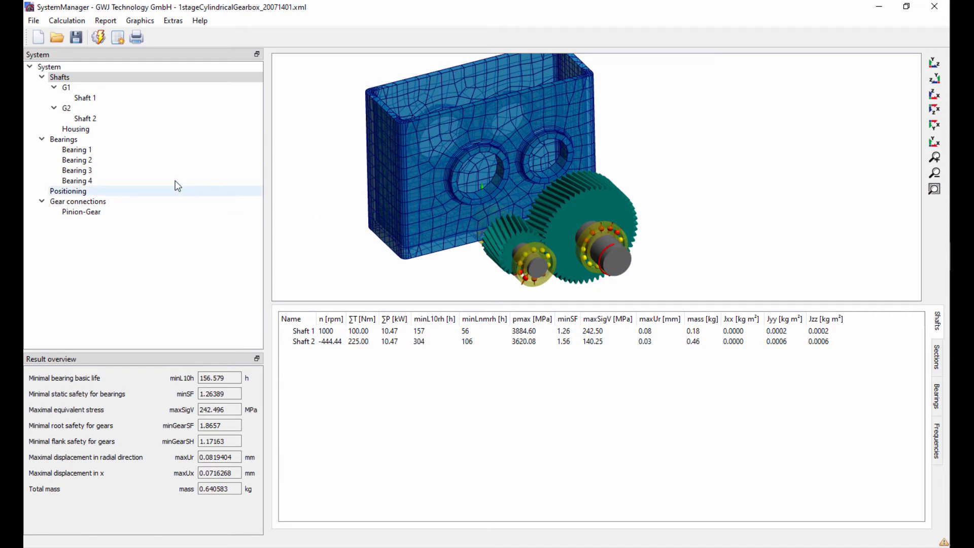
Step: Permanently rotate the housing 180° with rotation vector rx 1 and inspect how its bores align with the shafts
left_click(79, 129)
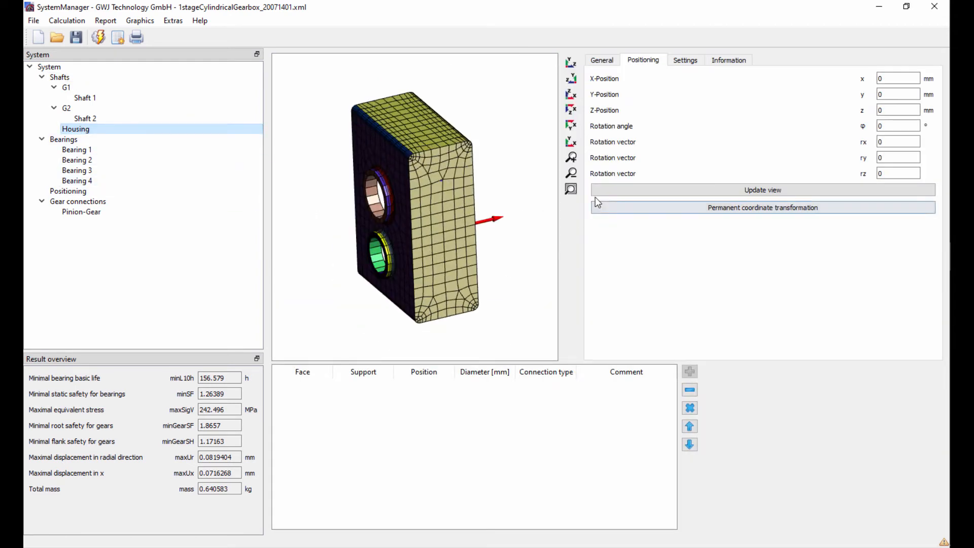
left_click(690, 208)
left_click(515, 272)
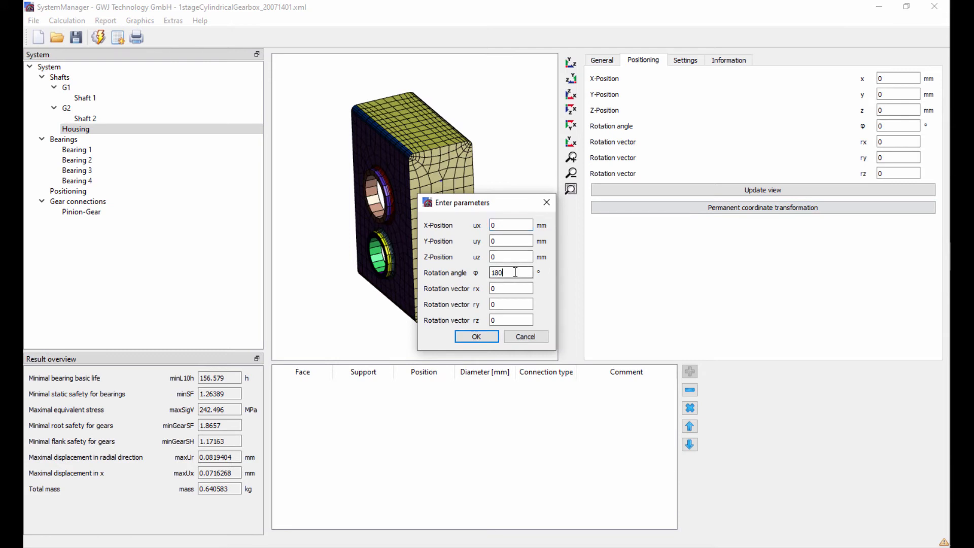
double_click(504, 289)
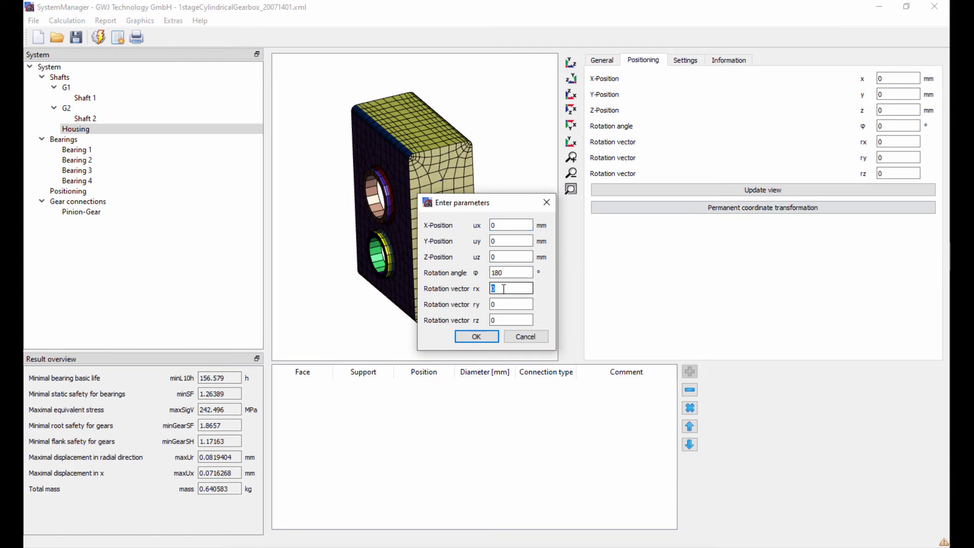
type("1")
left_click(483, 338)
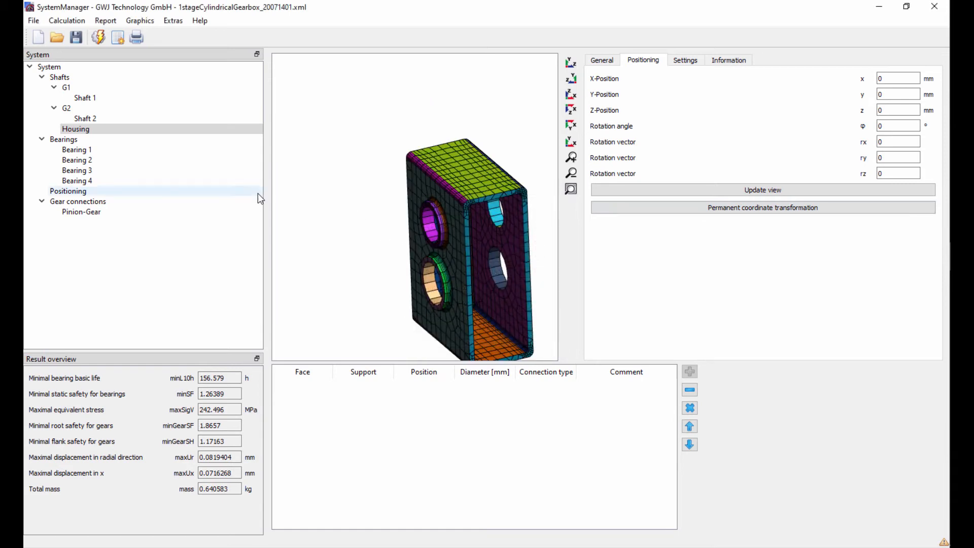
left_click(85, 78)
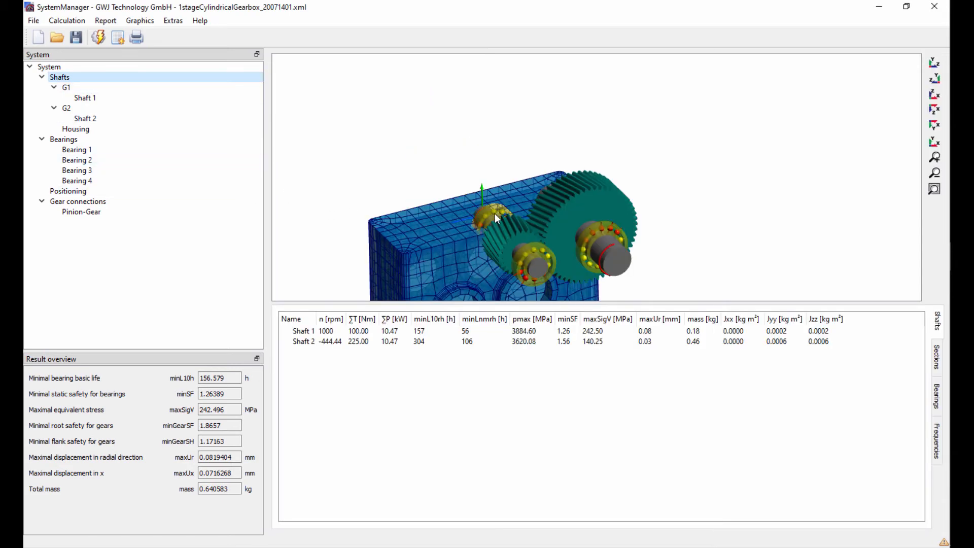
left_click_drag(470, 217, 478, 212)
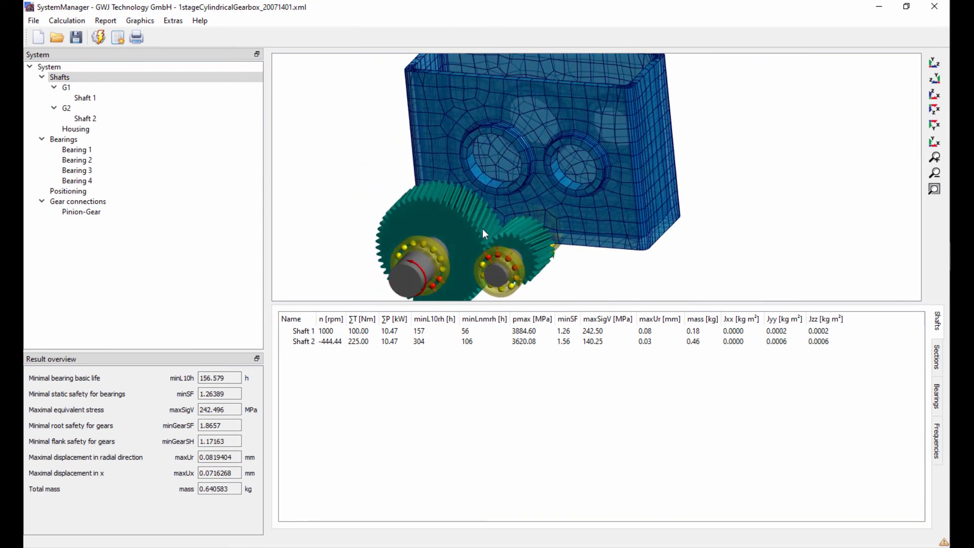
left_click_drag(482, 228, 498, 236)
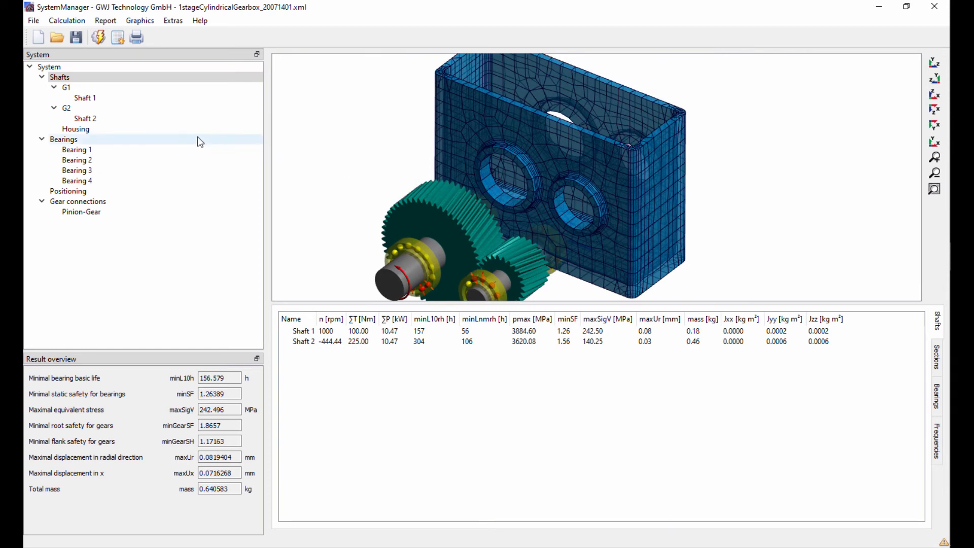
Step: Set the housing's position to X 55 mm, Y -60 mm and Z -40 mm and check it in the shaft system view
left_click(110, 130)
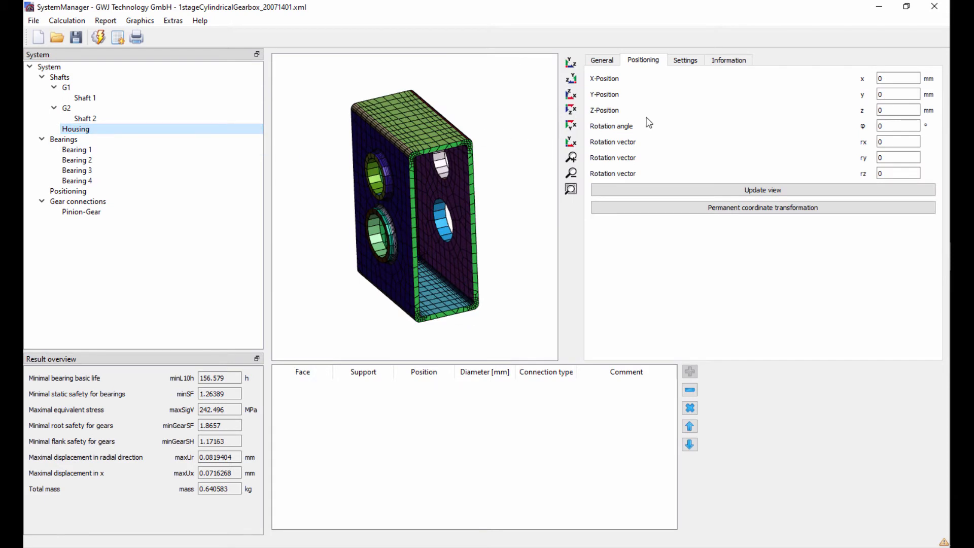
left_click(891, 94)
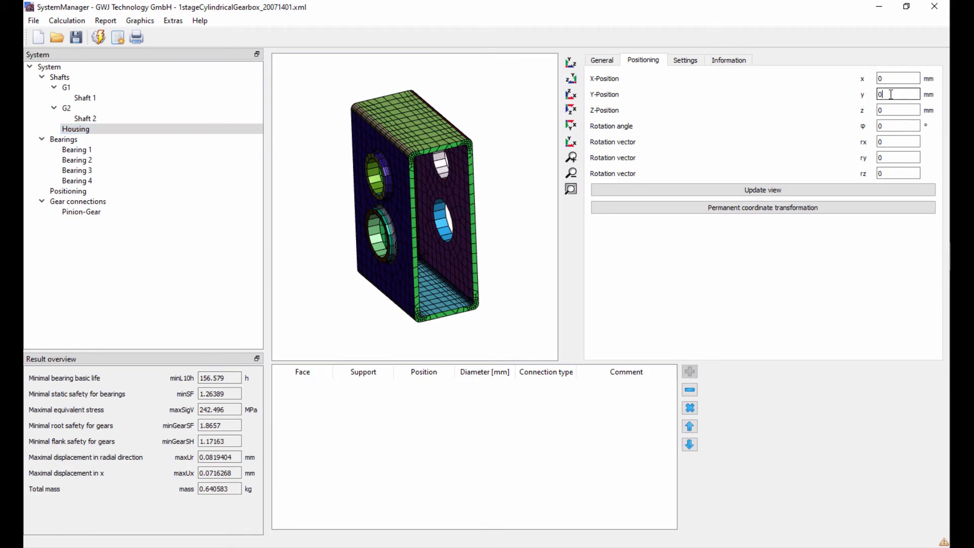
double_click(886, 94)
double_click(889, 110)
type("-40")
double_click(892, 79)
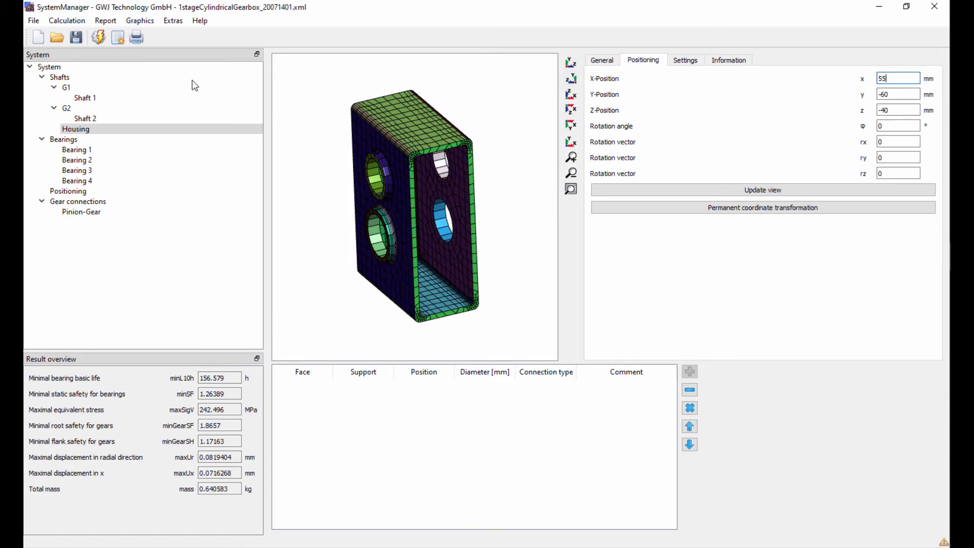
left_click(85, 78)
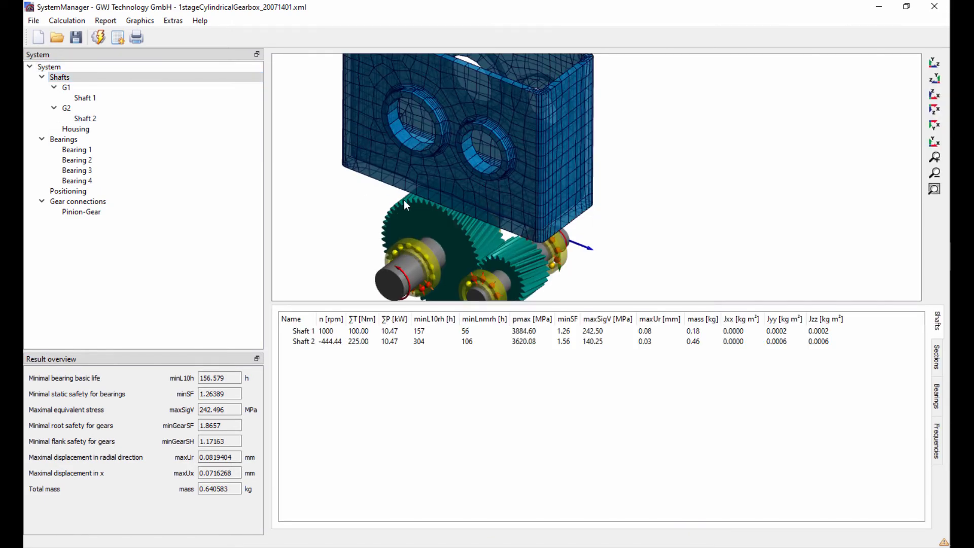
left_click_drag(404, 200, 420, 194)
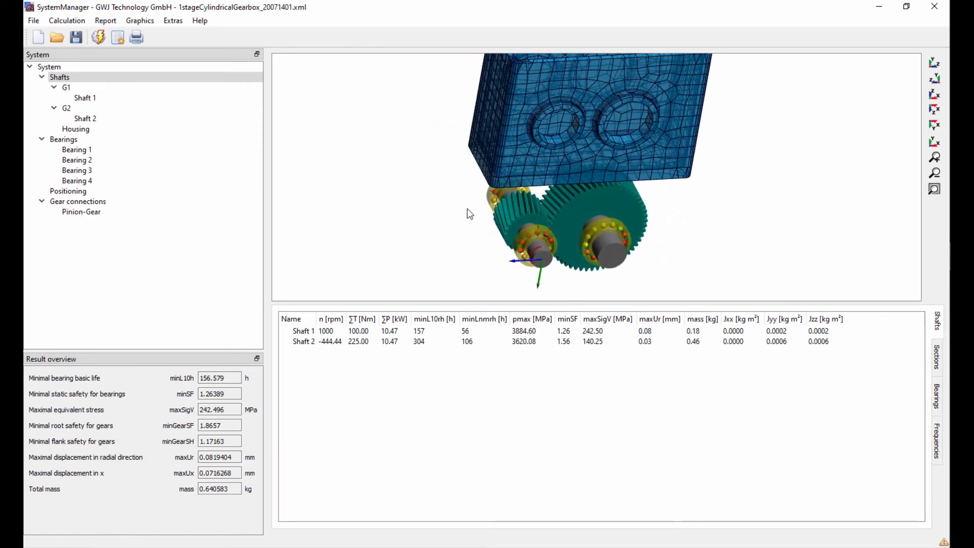
Step: Change the housing's Y-position to 60 mm and check that the bearings sit in its bores
left_click(91, 130)
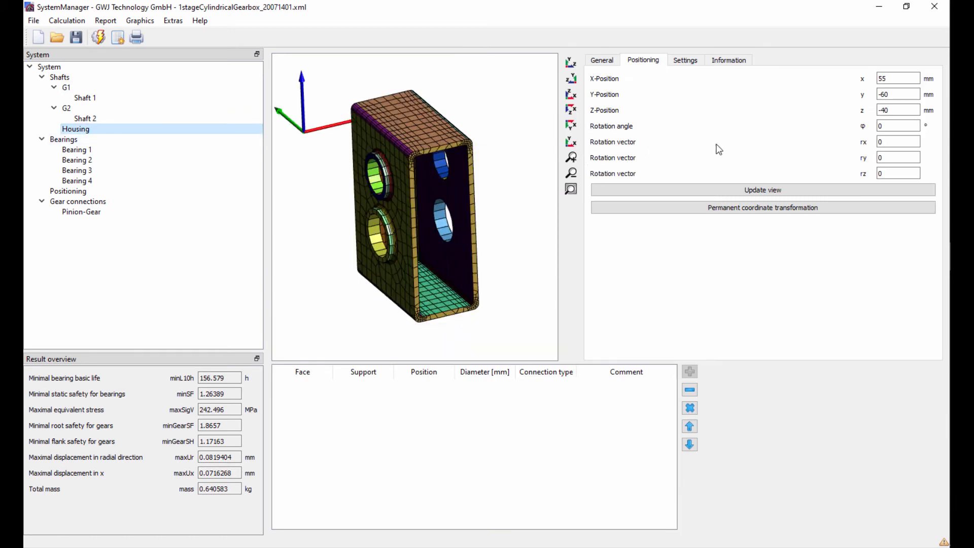
left_click(879, 96)
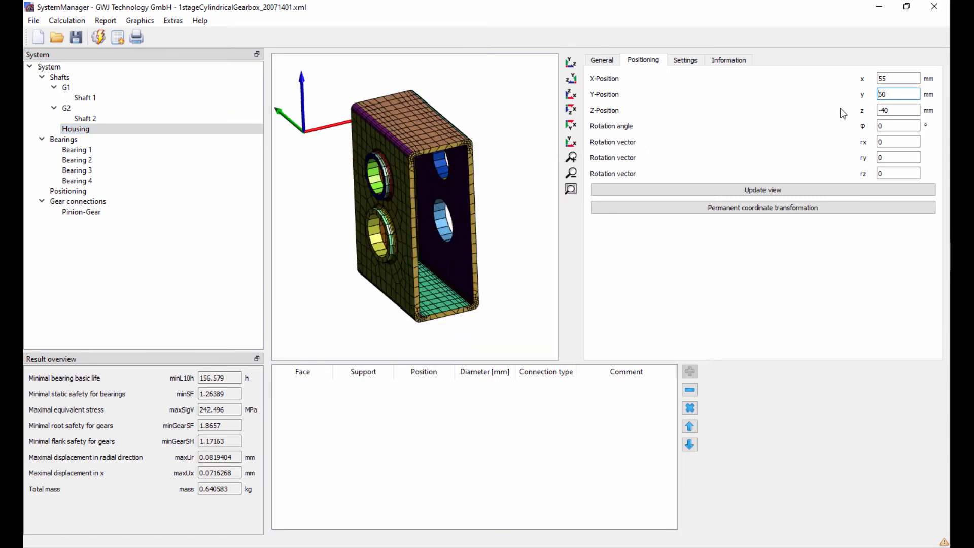
left_click(66, 78)
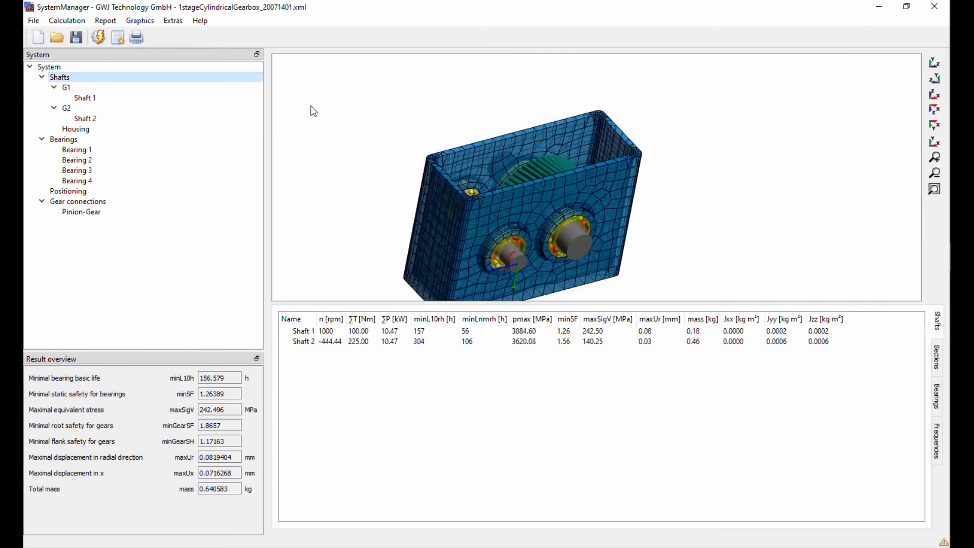
left_click_drag(498, 157, 501, 159)
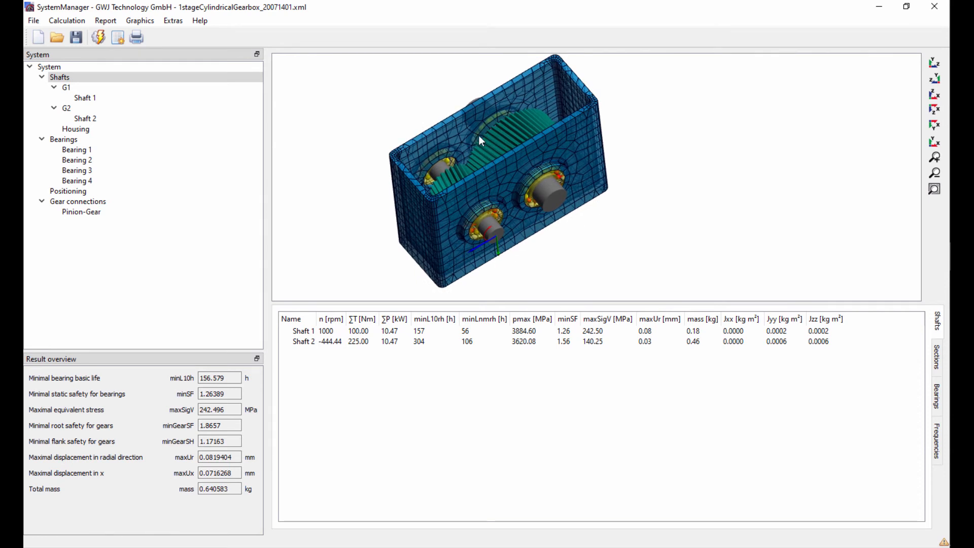
Step: Add both half faces of the housing's smaller bore, in the wall away from the coordinate origin, to the connection table
left_click(69, 130)
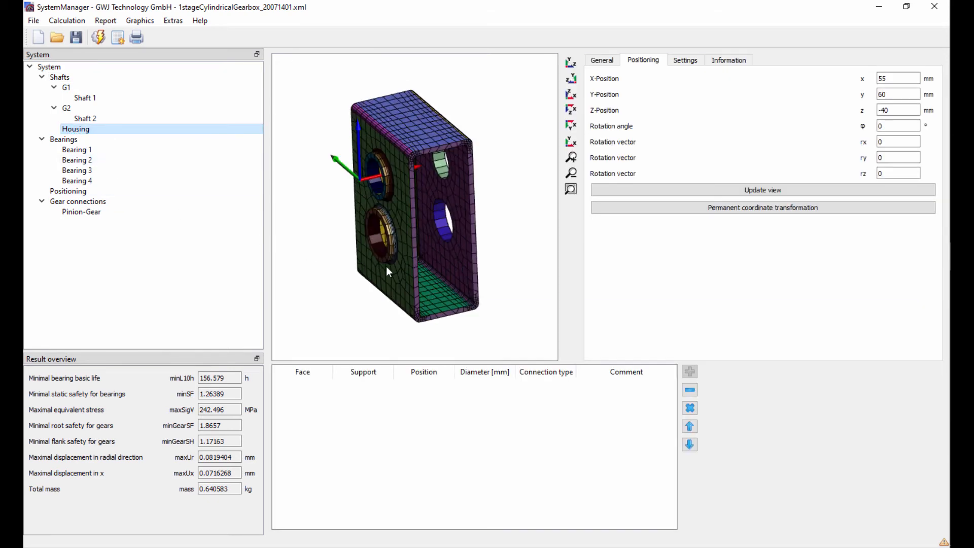
left_click_drag(387, 267, 395, 264)
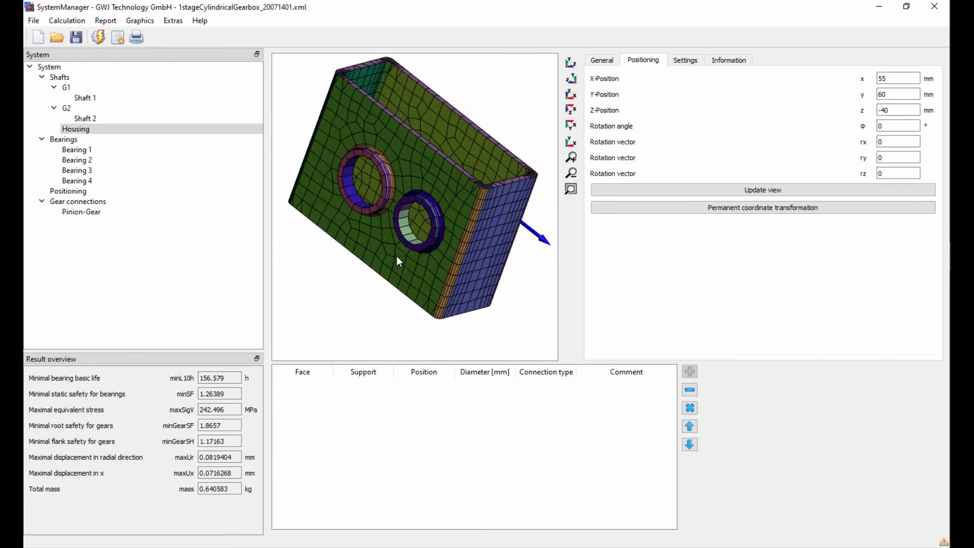
scroll(394, 255, "up", 5)
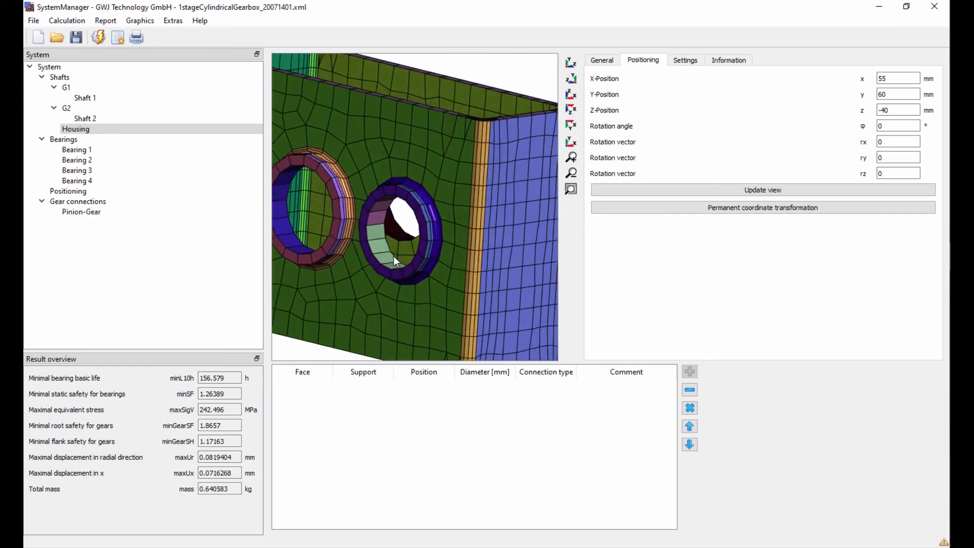
left_click_drag(374, 221, 371, 222)
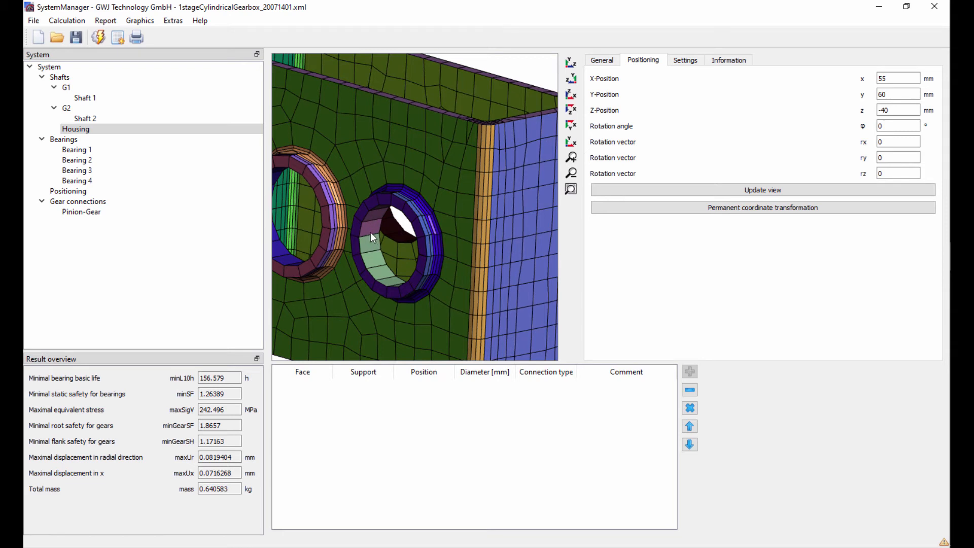
left_click(371, 253)
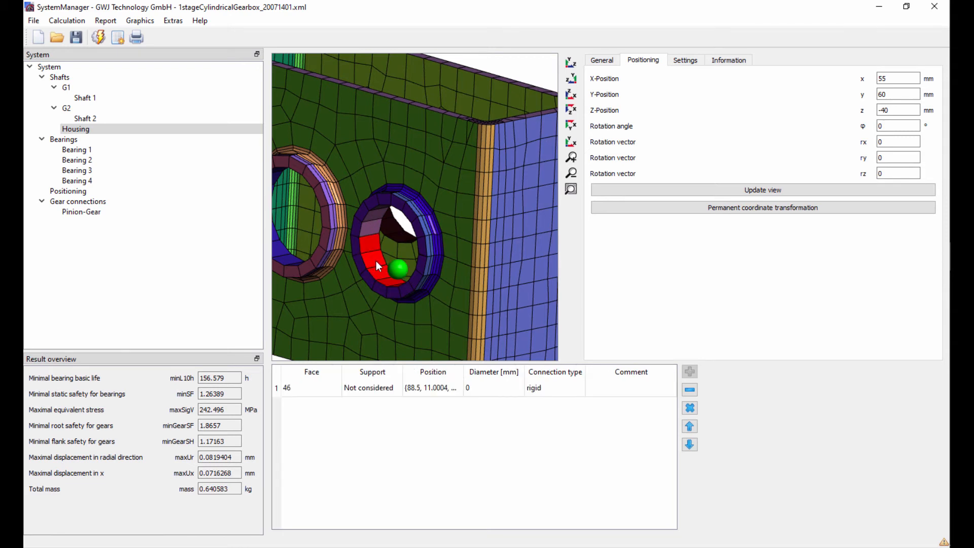
left_click(369, 224)
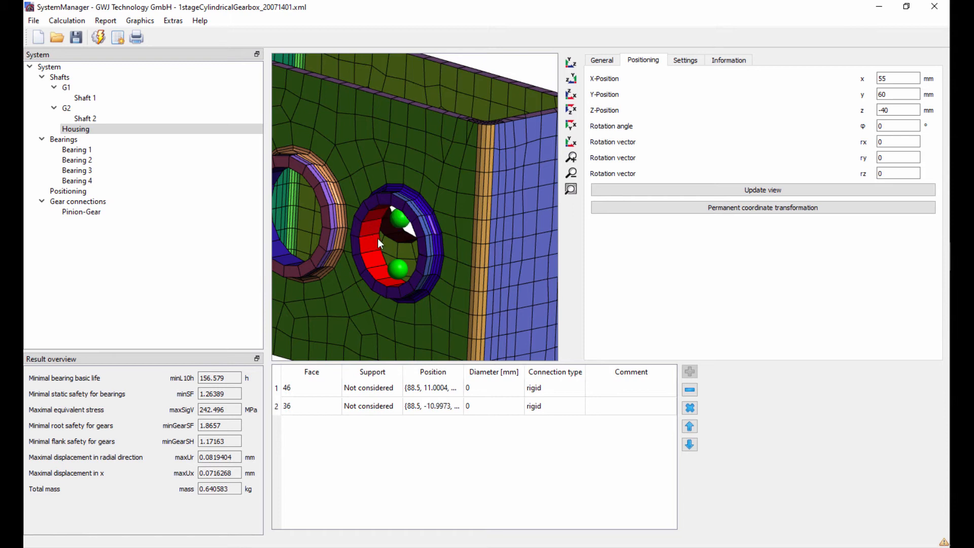
Step: Merge the two listed half faces of the smaller bore into a single face
left_click(276, 387)
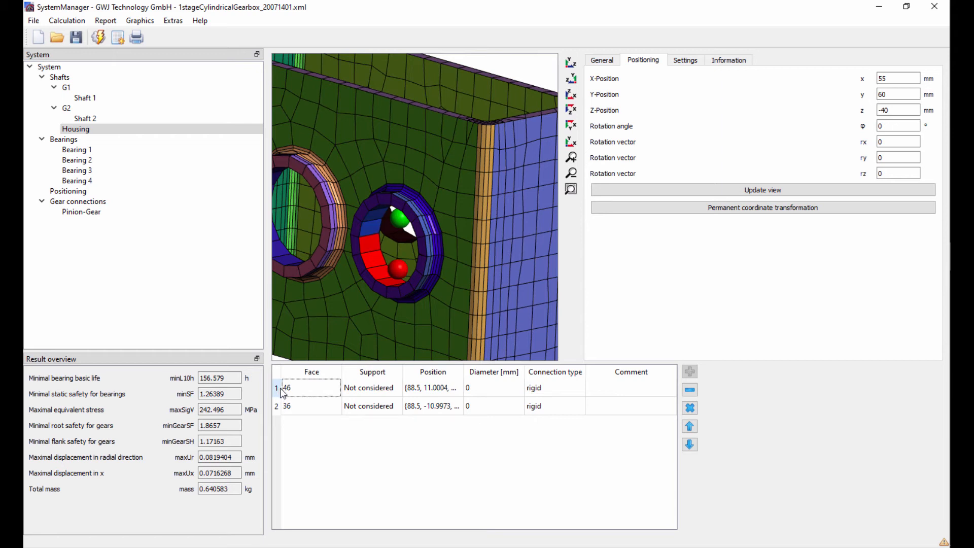
left_click(277, 388)
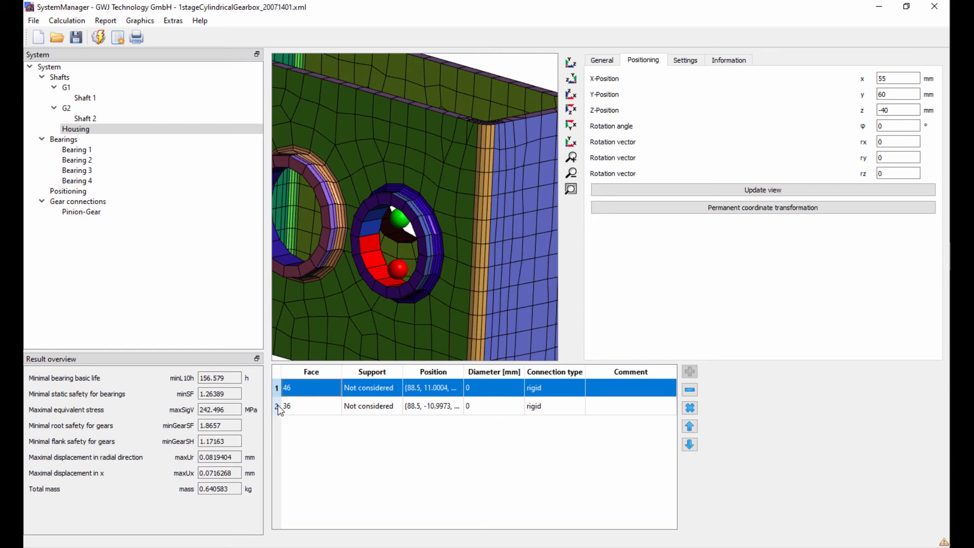
left_click(277, 407, "ctrl")
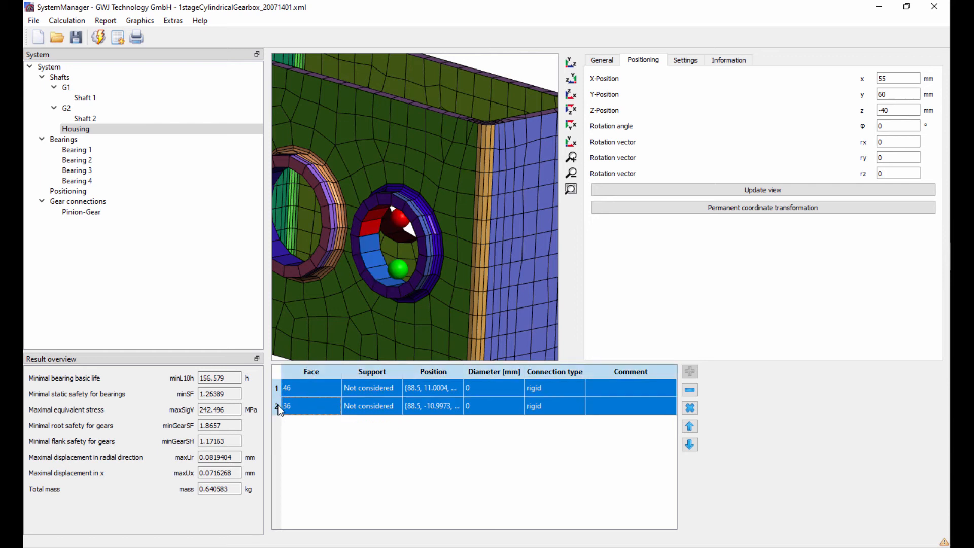
right_click(309, 387)
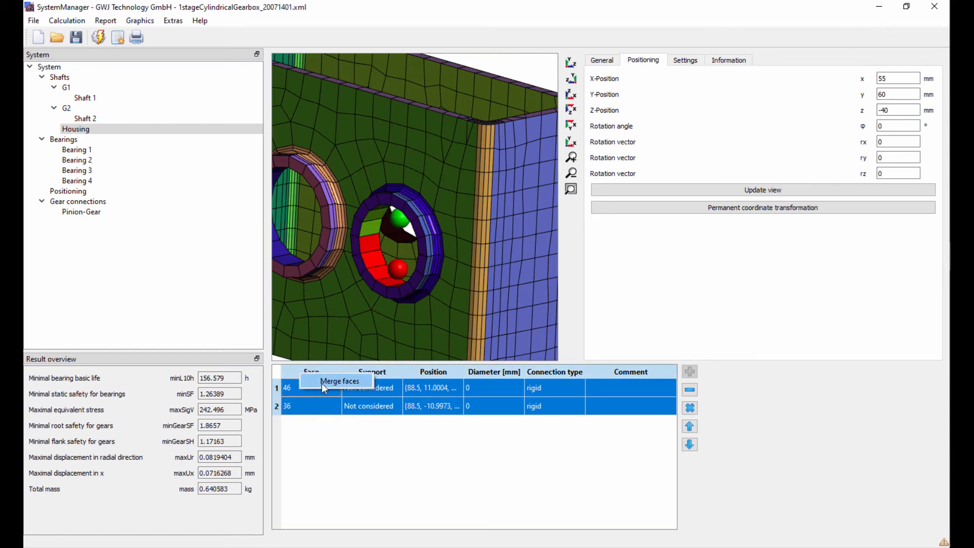
left_click(339, 381)
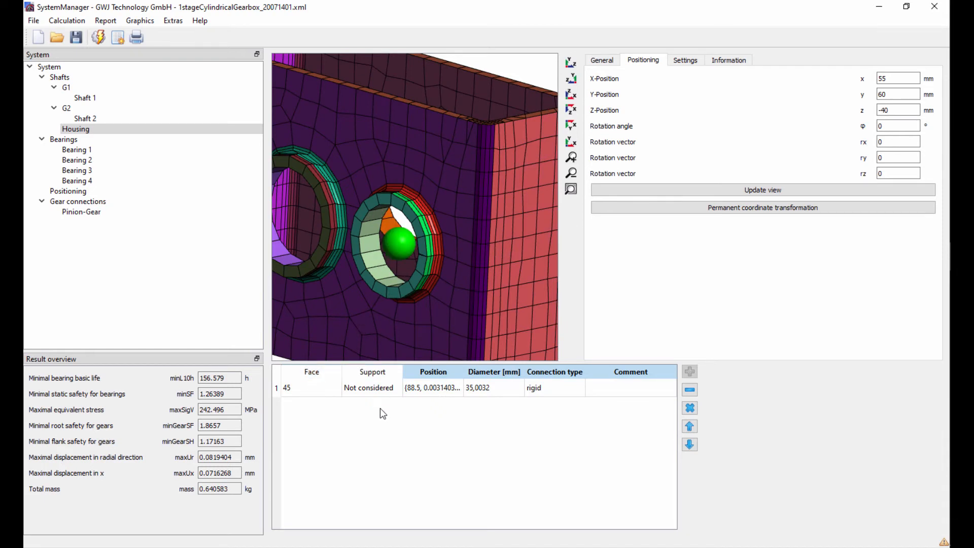
Step: Add both half faces of the smaller bore in the origin-side housing wall and merge them into one face
mouse_move(440, 270)
left_mouse_down()
mouse_move(420, 278)
mouse_move(408, 233)
left_mouse_up()
left_click(409, 230)
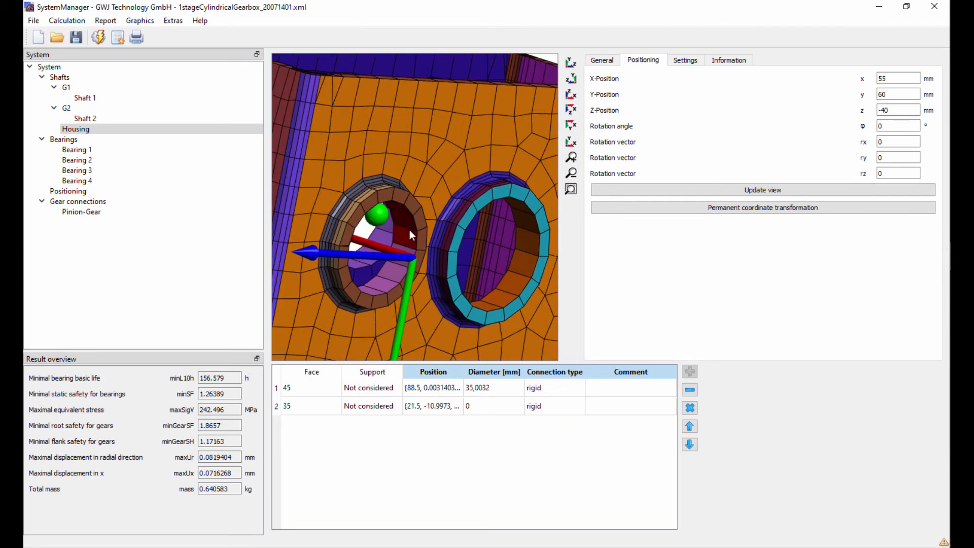
left_click(393, 276)
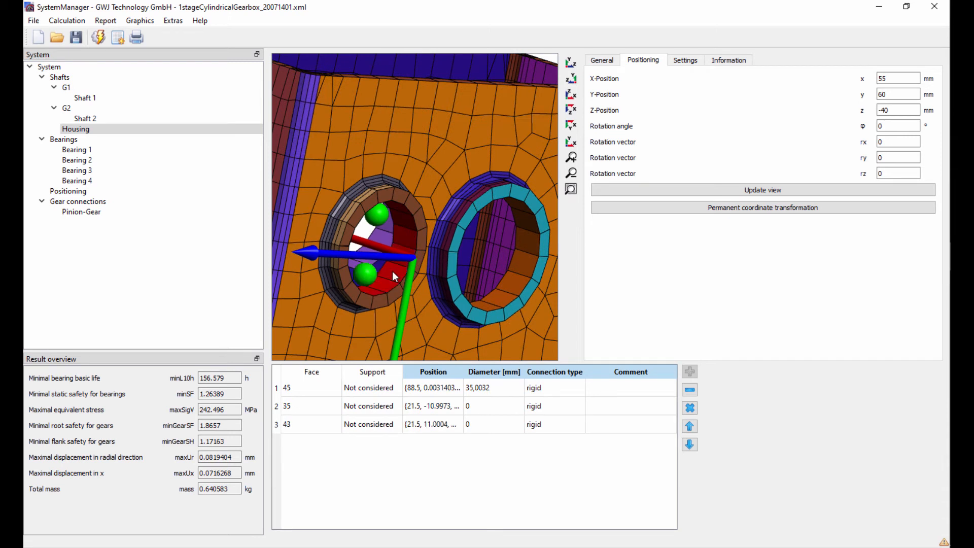
left_click(279, 407)
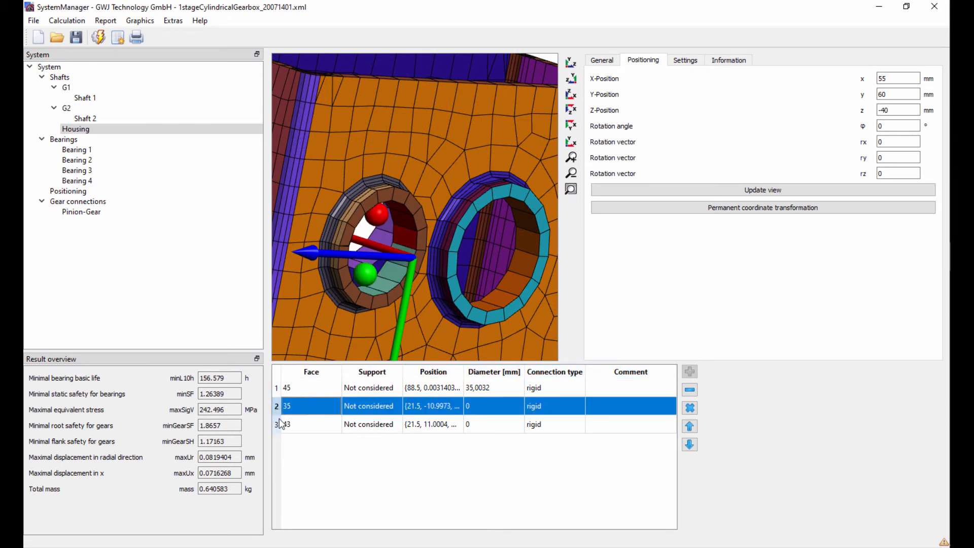
left_click(277, 424, "shift")
right_click(300, 422)
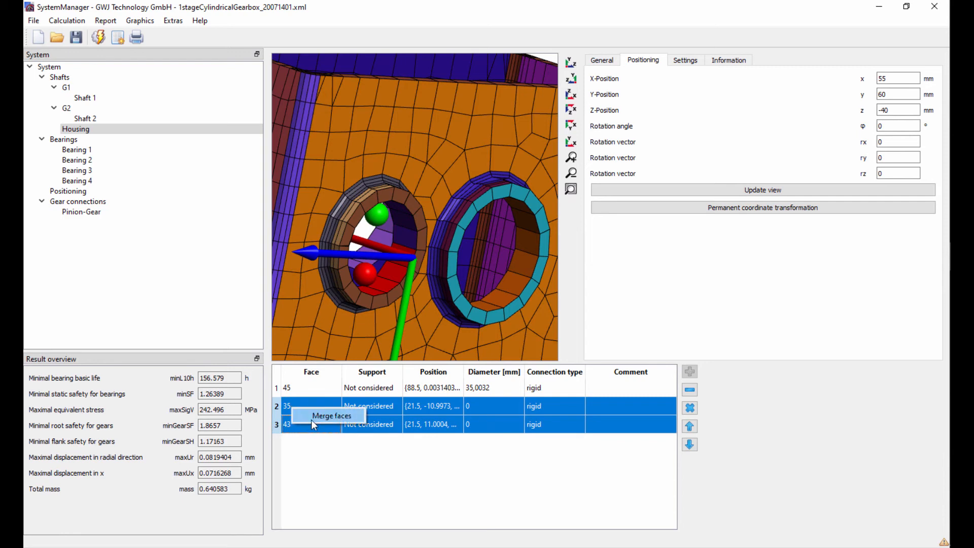
left_click(312, 419)
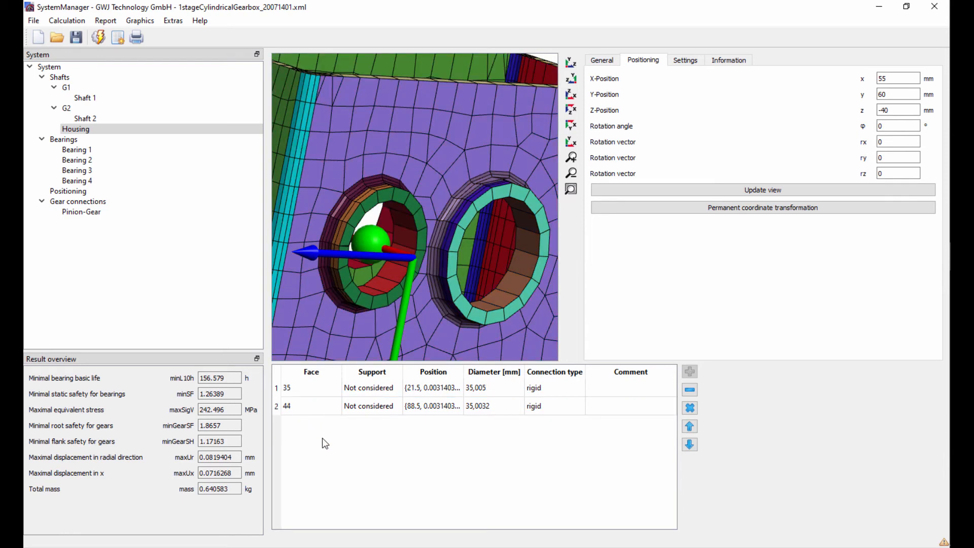
Step: Assign Bearing 1 (20, 0, 0) as support of the origin-side smaller bore and Bearing 2 (92, 0, 0) to the opposite one
left_click(316, 388)
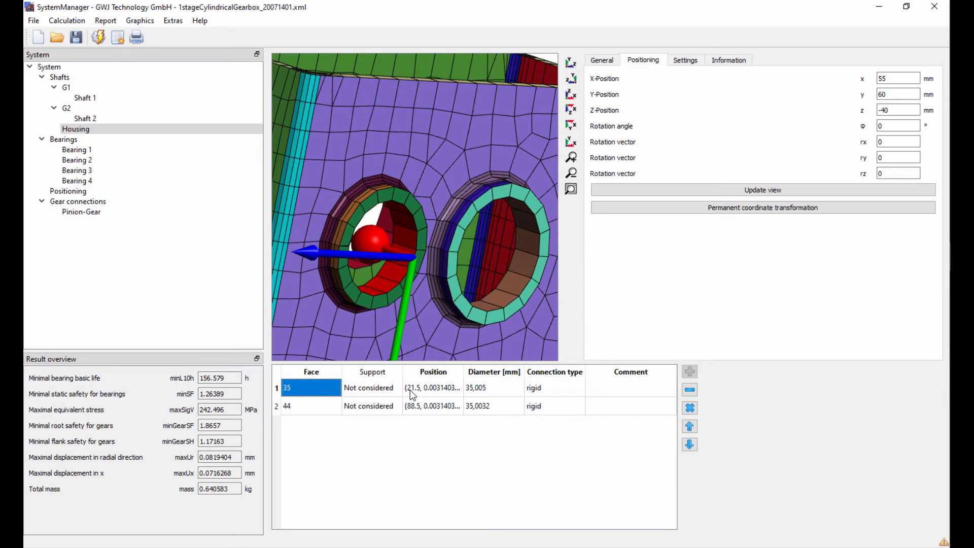
double_click(384, 387)
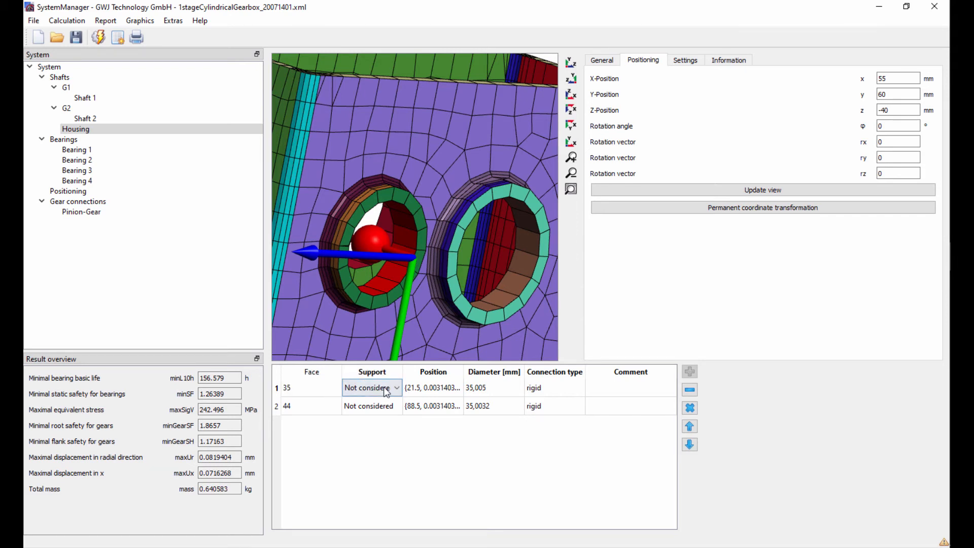
left_click(383, 387)
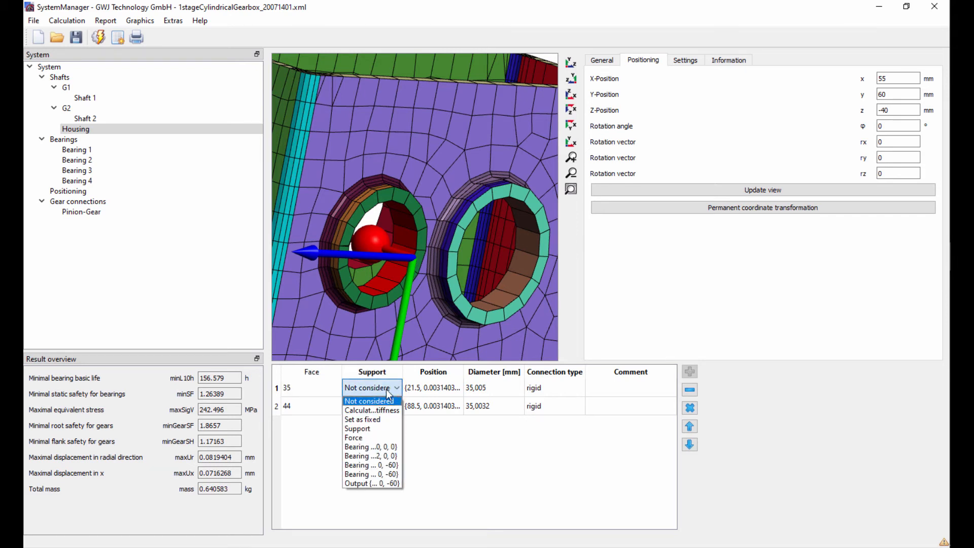
left_click(386, 389)
left_click_drag(402, 373, 464, 373)
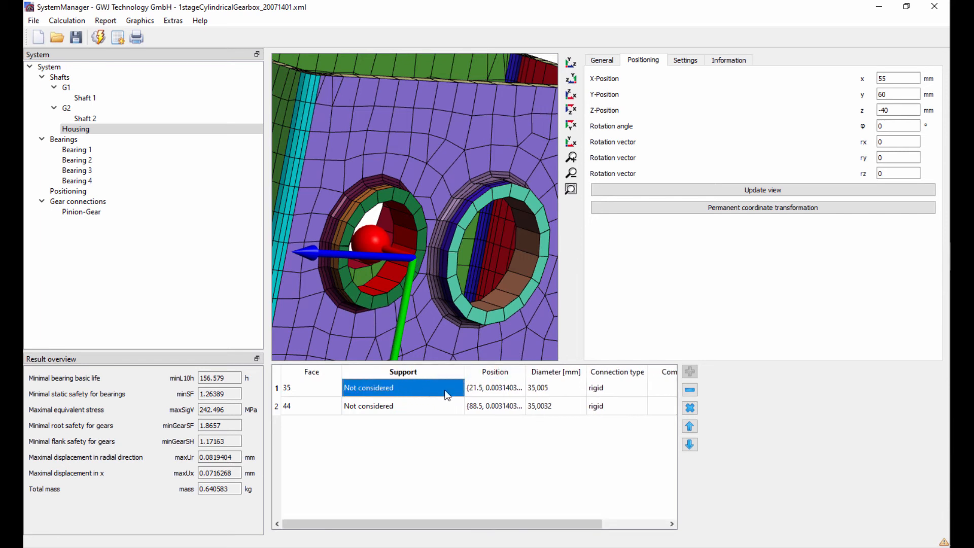
left_click(442, 387)
left_click(441, 387)
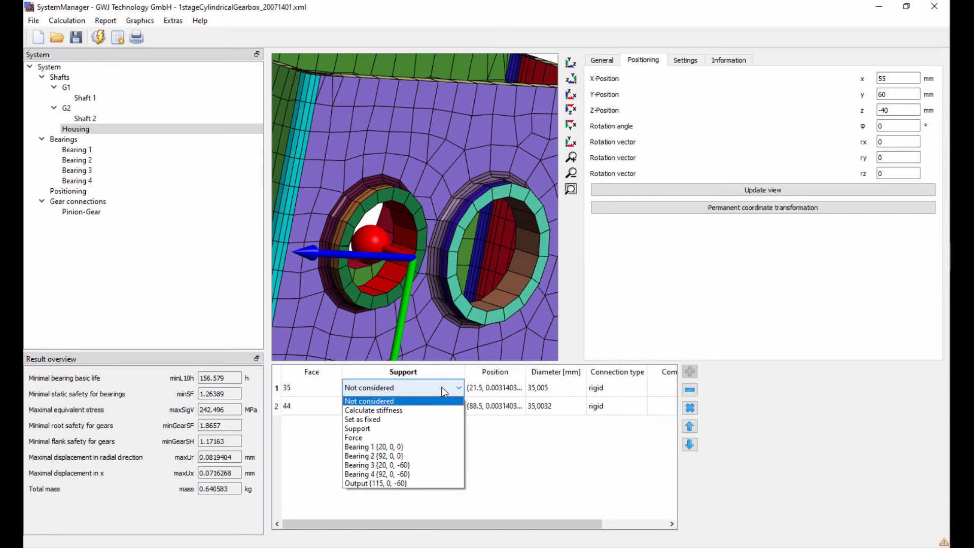
left_click(413, 445)
left_click(411, 404)
left_click(410, 406)
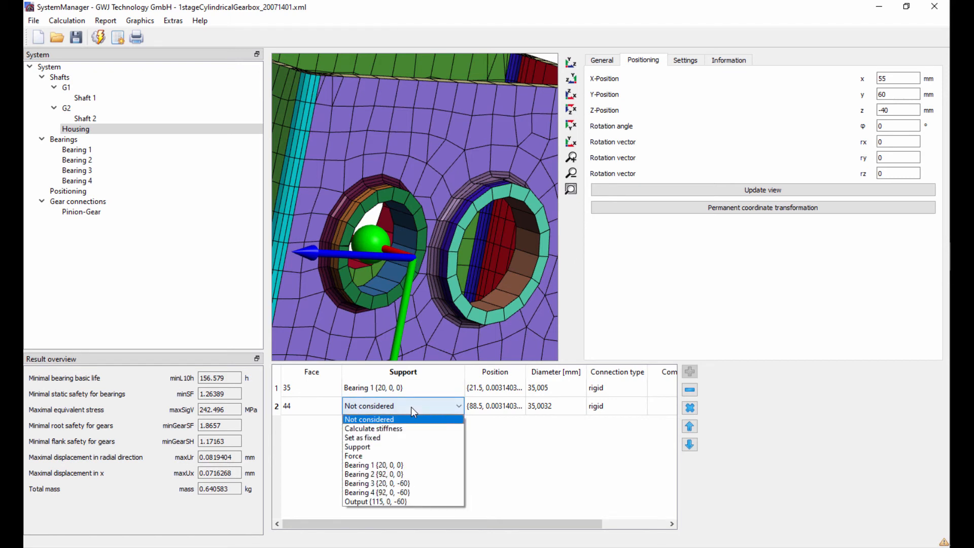
left_click(424, 475)
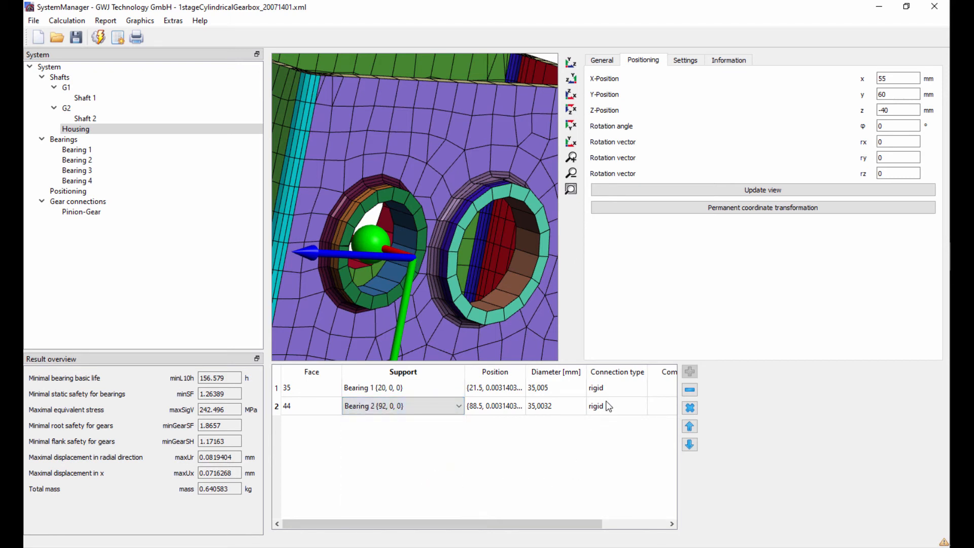
Step: Set the connection type of the Bearing 1 and Bearing 2 faces to average
left_click(611, 388)
left_click(610, 386)
left_click(611, 387)
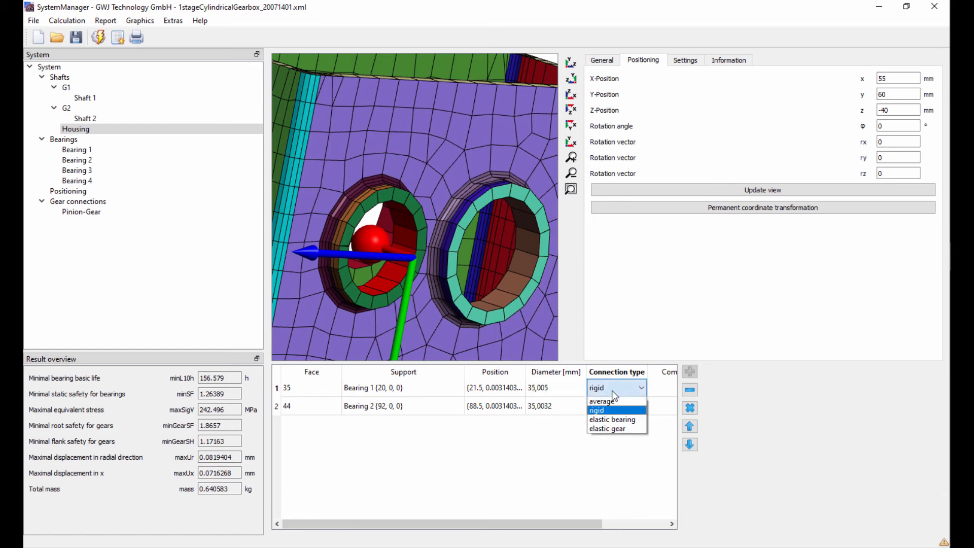
left_click(614, 406)
left_click(613, 406)
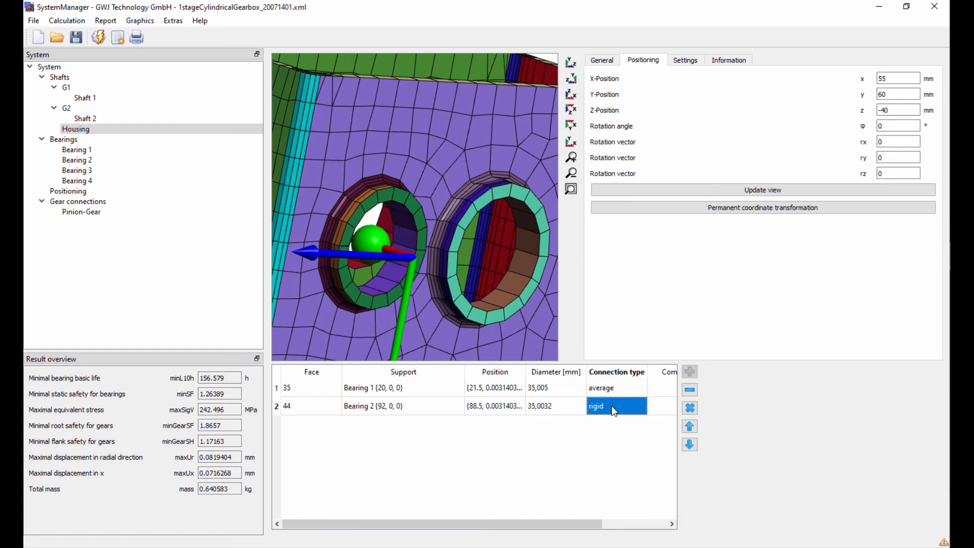
left_click(611, 406)
left_click(611, 407)
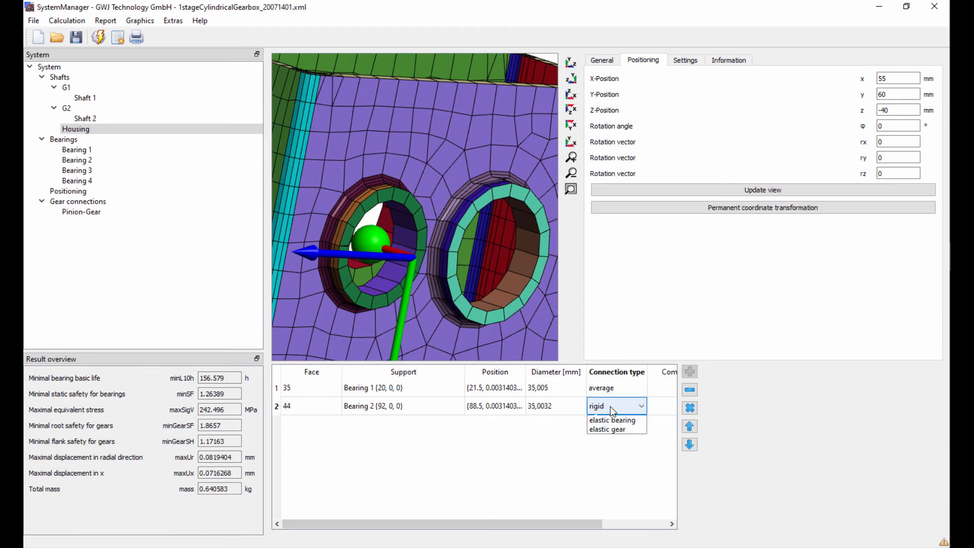
left_click(610, 407)
left_click(611, 406)
left_click(604, 419)
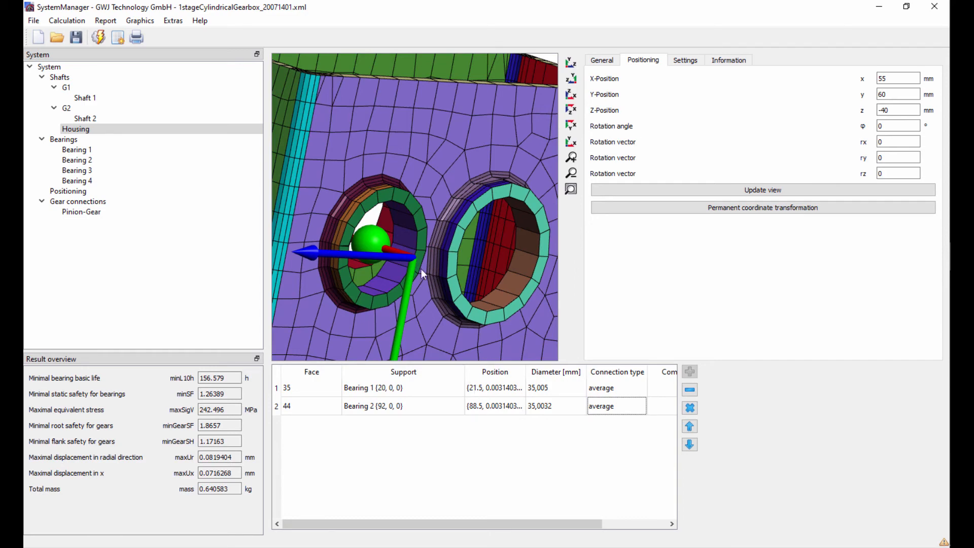
Step: Add the larger bore's face in the origin-side housing wall and assign Bearing 3 (20, 0, -60) as its support
left_click_drag(421, 268, 423, 262)
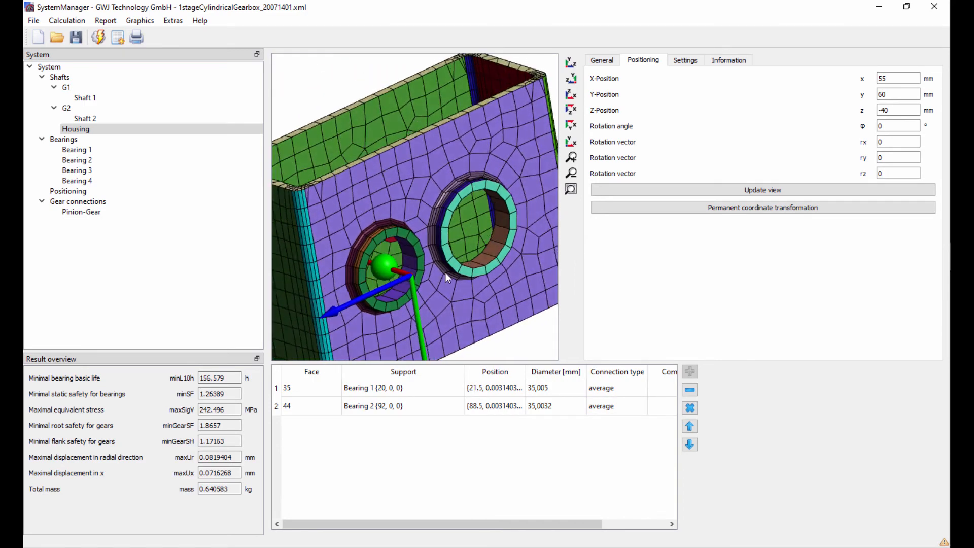
left_click(493, 247)
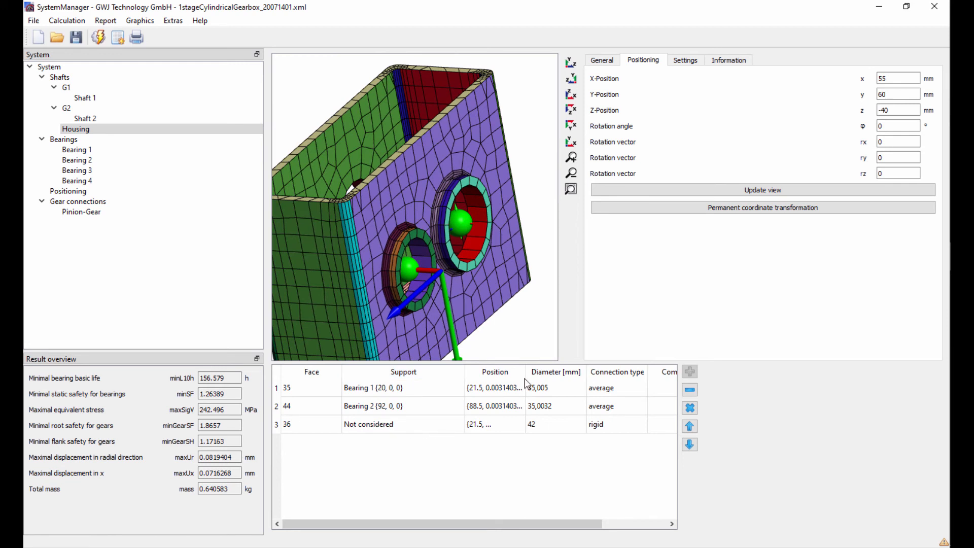
left_click_drag(525, 377, 550, 377)
left_click(426, 422)
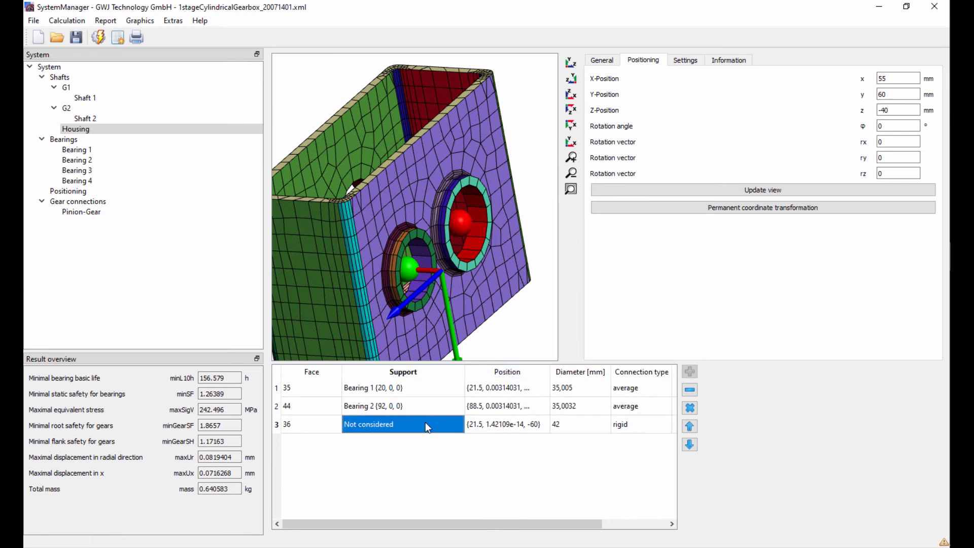
left_click(425, 422)
left_click(425, 422)
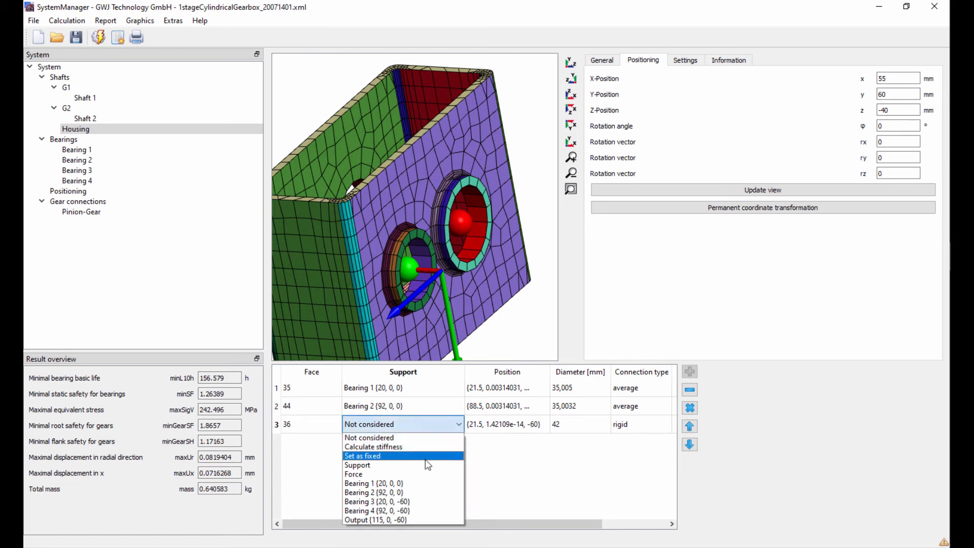
left_click(422, 499)
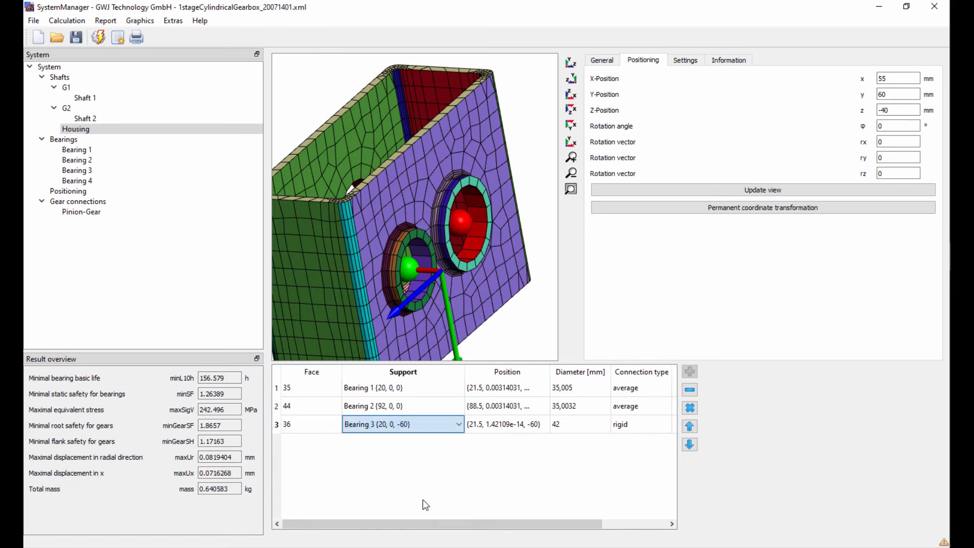
Step: Set the connection type of the Bearing 3 face to average
left_click(632, 425)
left_click(635, 428)
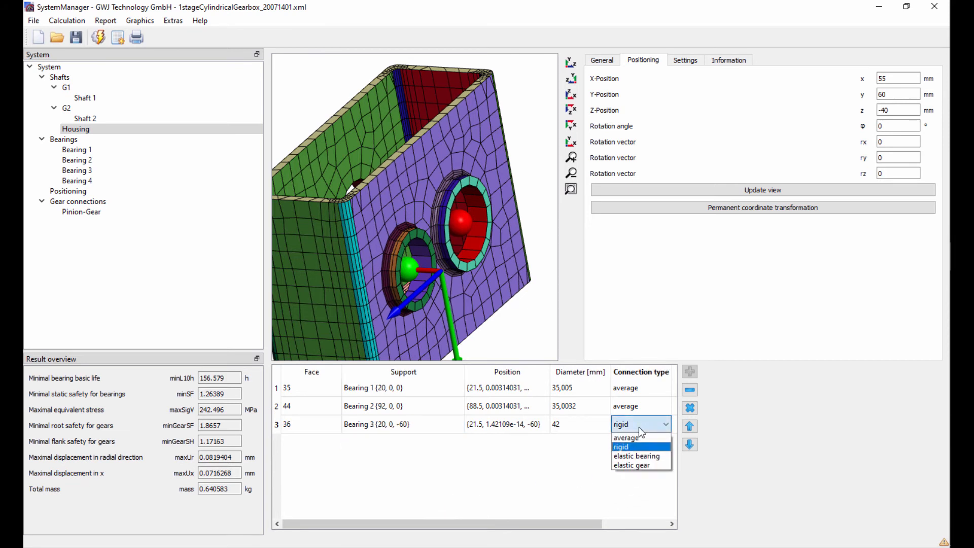
left_click(634, 437)
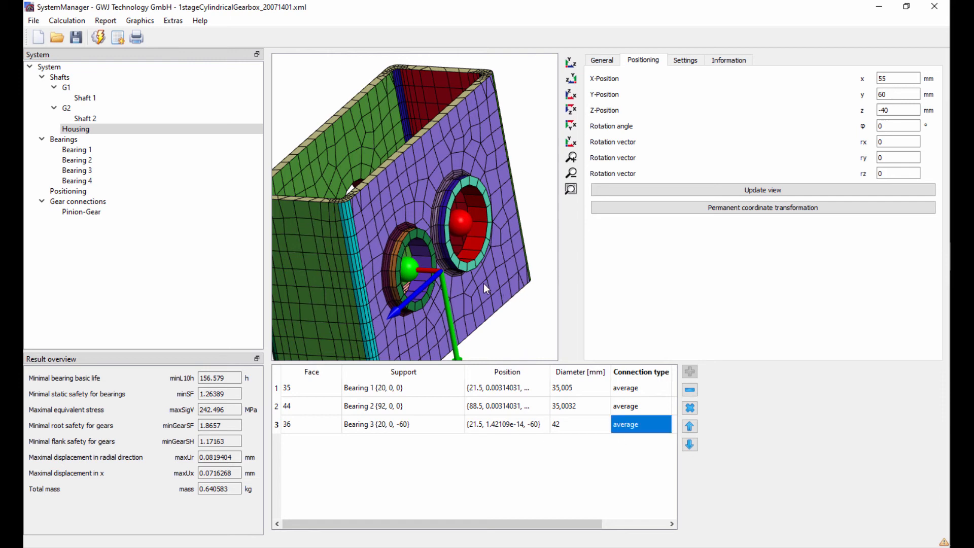
Step: Add the larger bore's face in the housing wall opposite the origin and assign Bearing 4 (92, 0, -60) as its support
left_click_drag(483, 283, 379, 331)
double_click(340, 259)
left_click(384, 445)
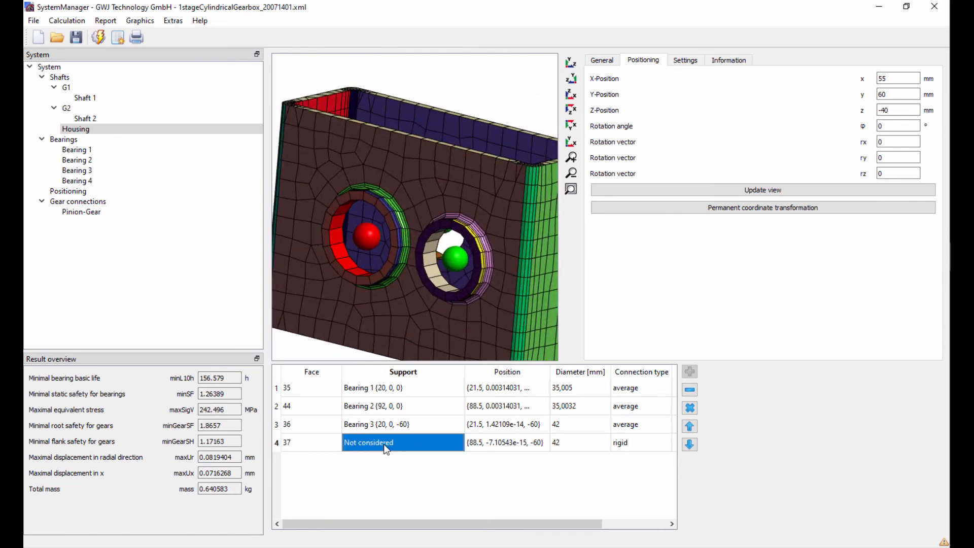
left_click(386, 446)
left_click(385, 447)
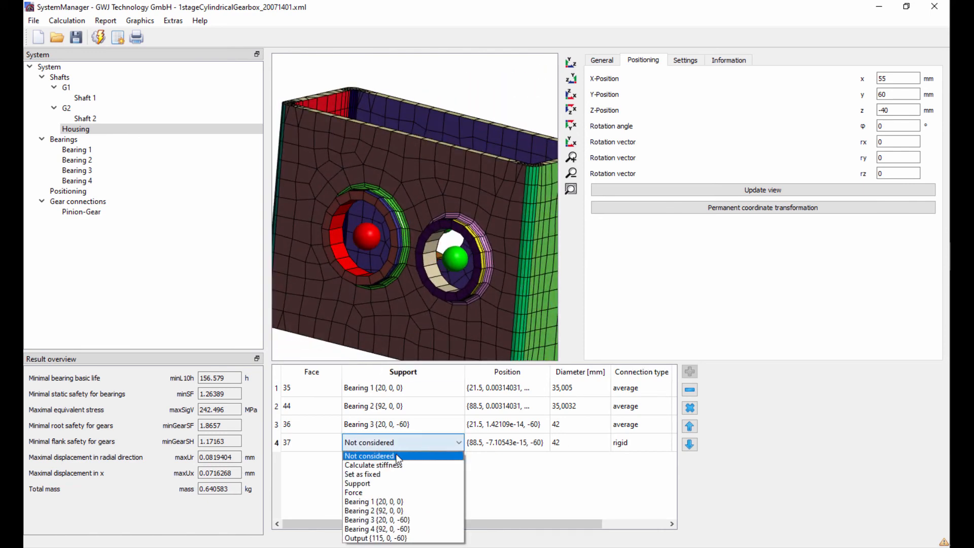
left_click(402, 529)
Step: Set the connection type of the Bearing 4 face to average
left_click(632, 447)
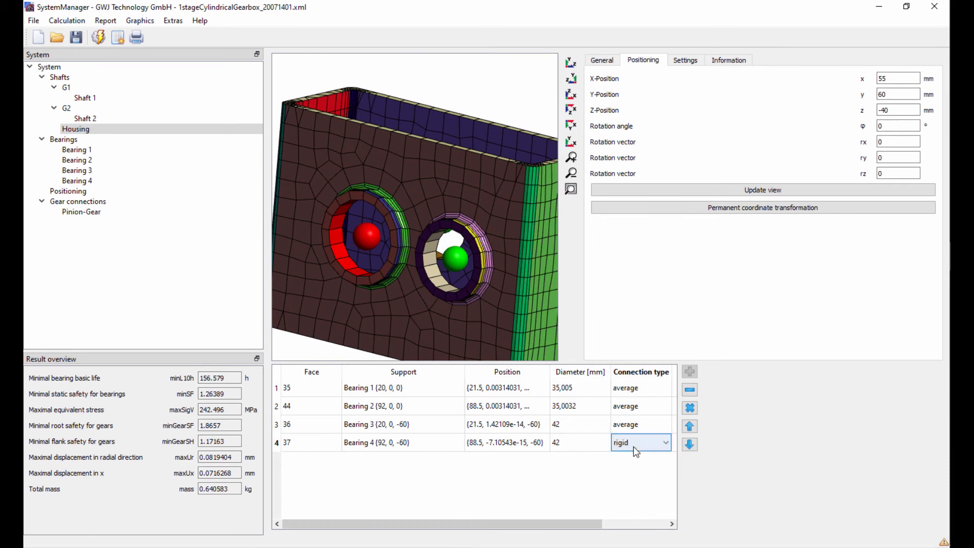
left_click(632, 447)
left_click(634, 453)
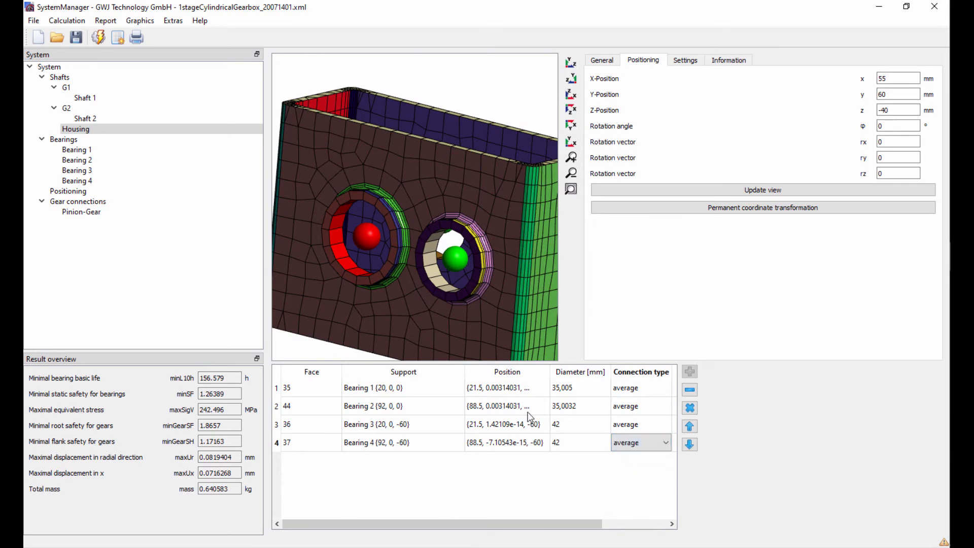
Step: Add the outer face of the housing's closed bottom to the connection faces and set it as fixed
left_click_drag(453, 268, 502, 299)
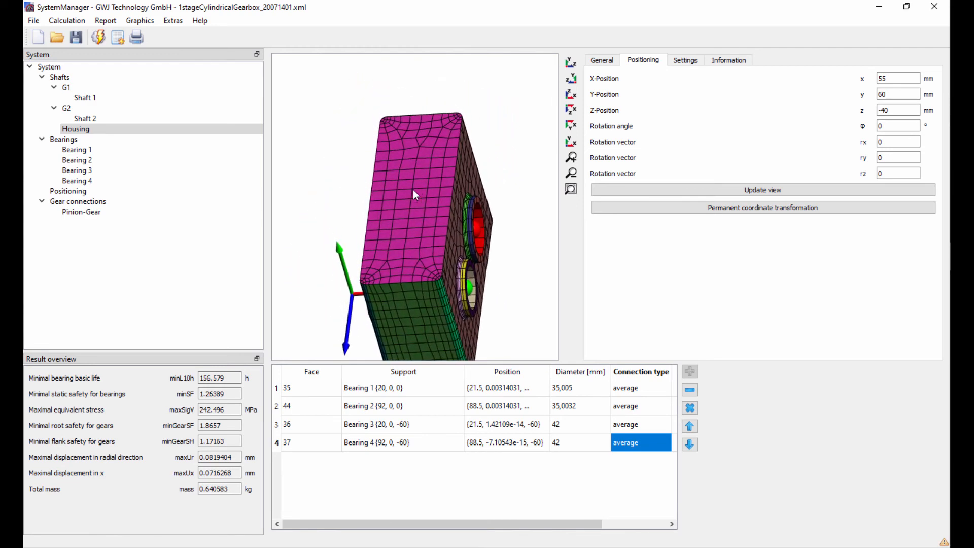
left_click(413, 190)
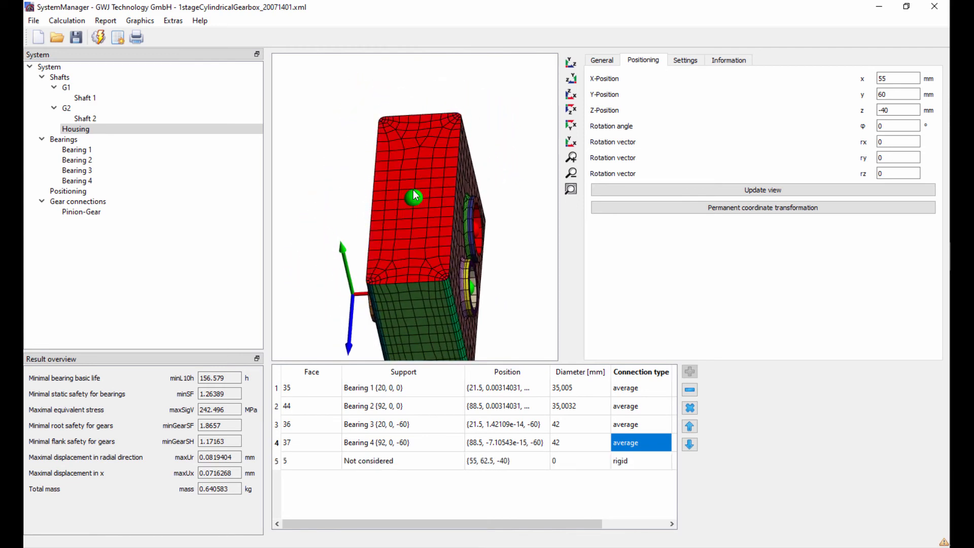
double_click(396, 462)
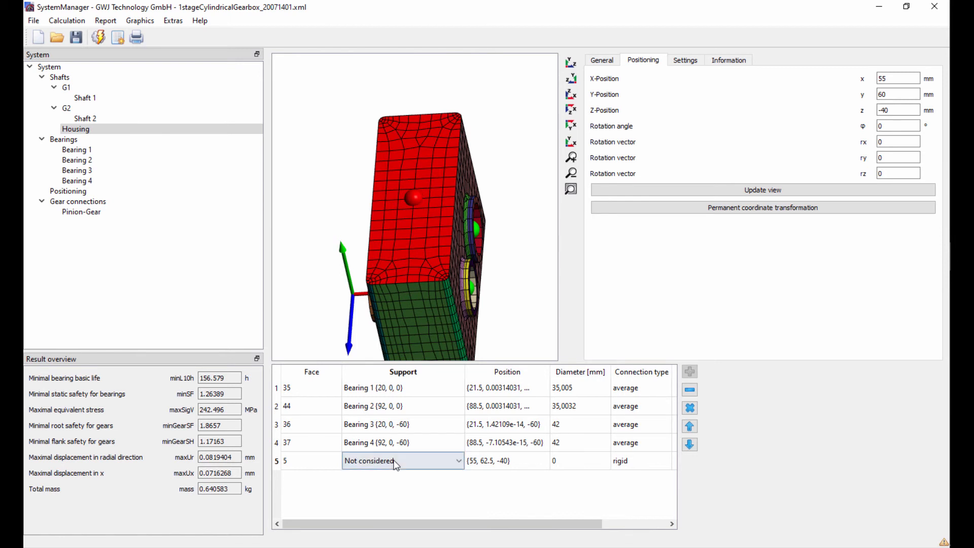
left_click(396, 462)
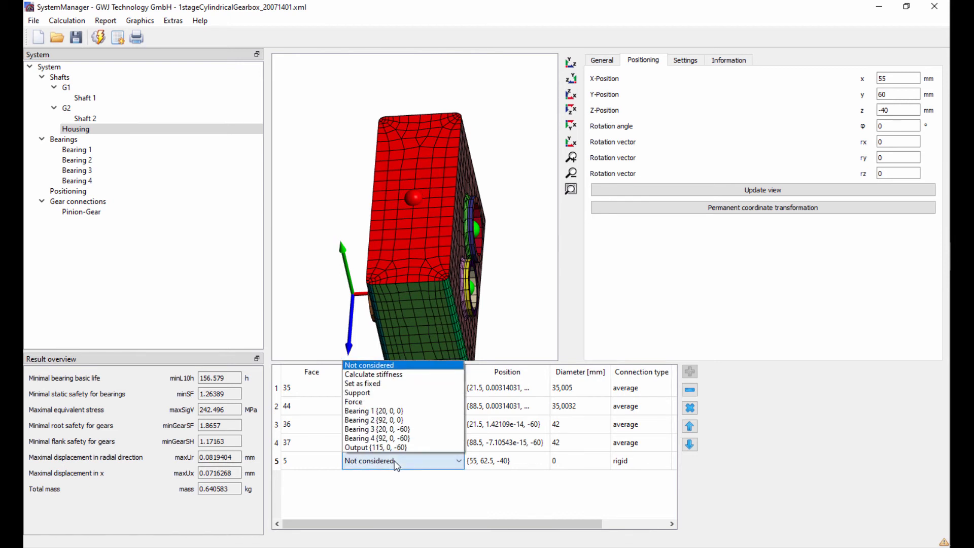
left_click(377, 384)
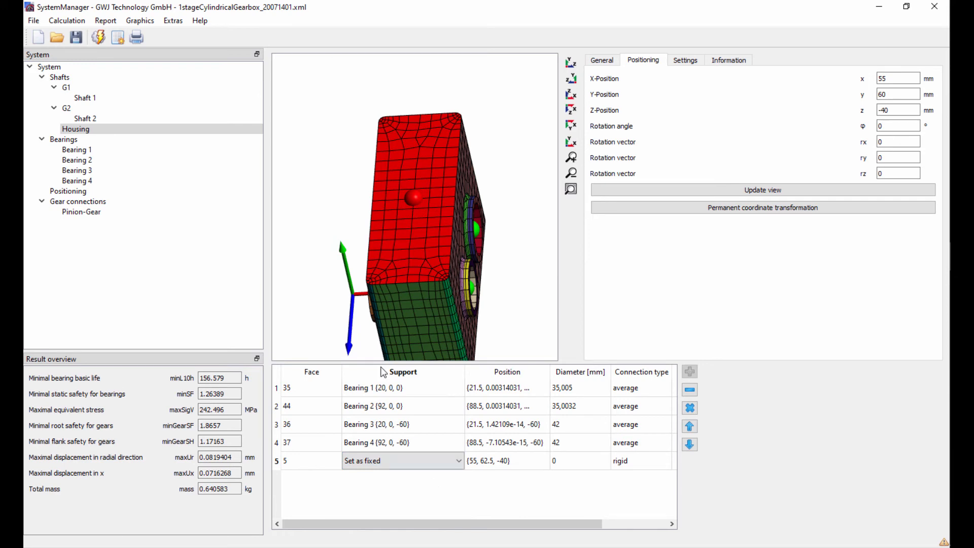
Step: Enable modal analysis support, displacement calculation and mode shape calculation for the housing, and recalculate the gearbox from the shafts overview
left_click_drag(346, 148, 346, 153)
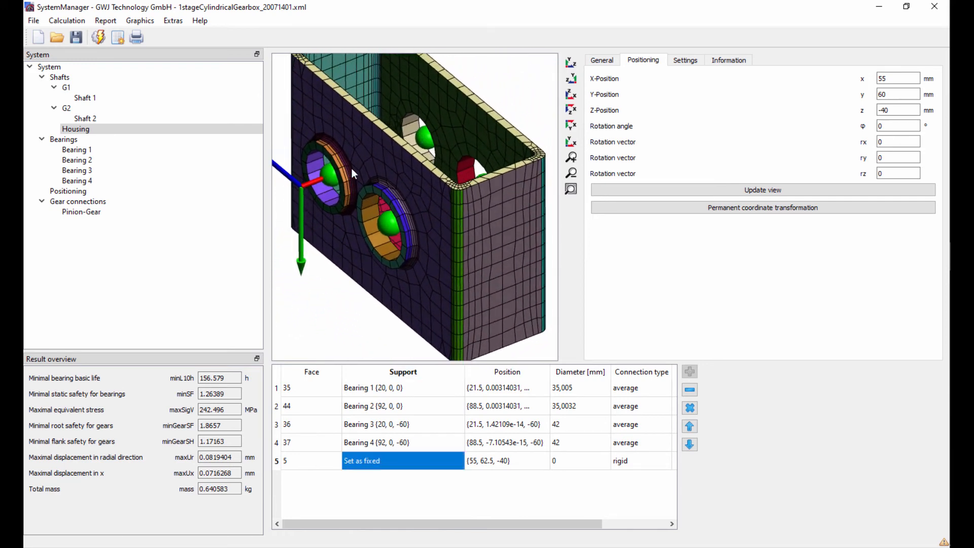
left_click(604, 62)
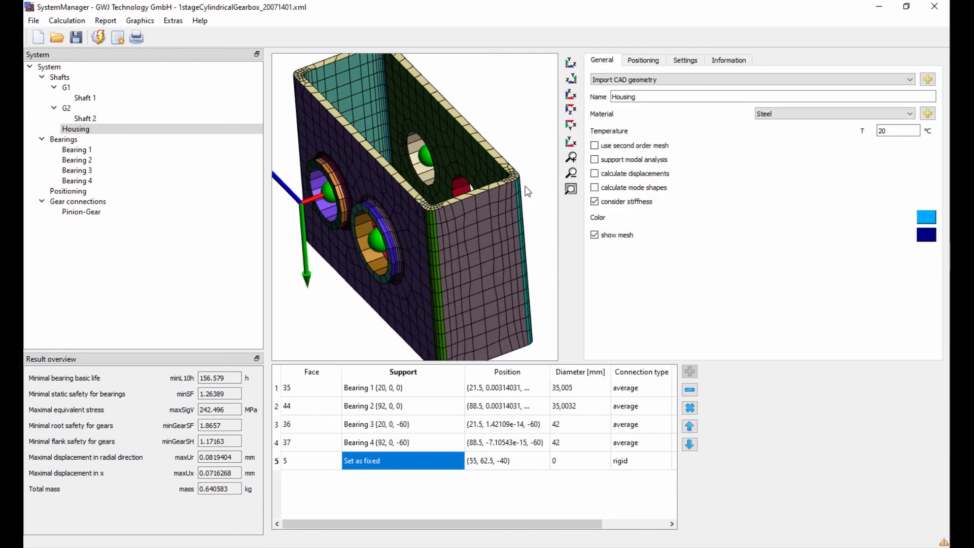
left_click(615, 161)
left_click(612, 176)
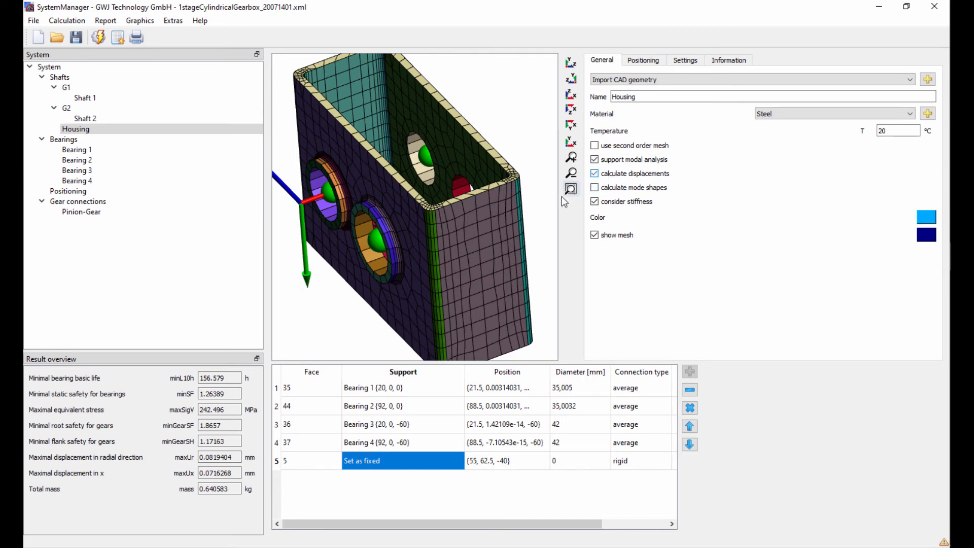
left_click(607, 189)
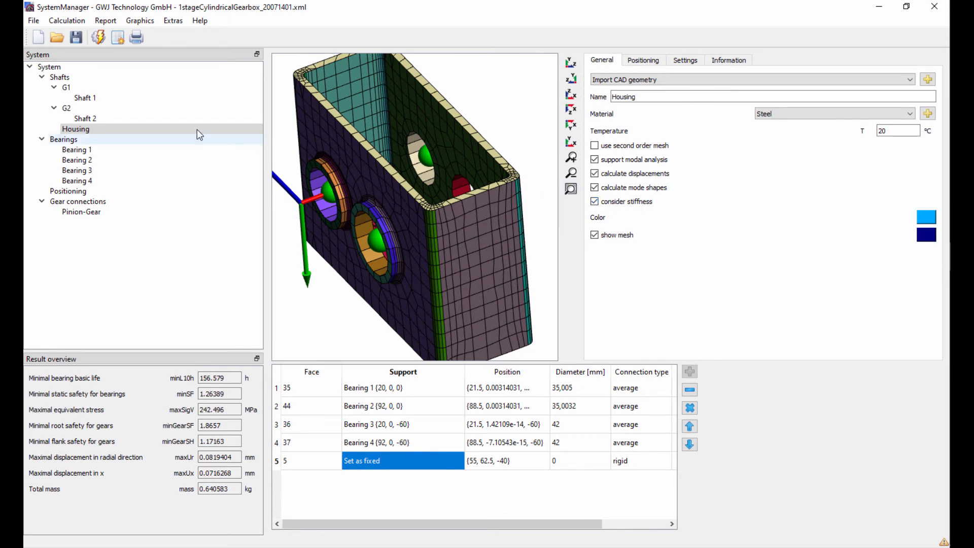
left_click(71, 79)
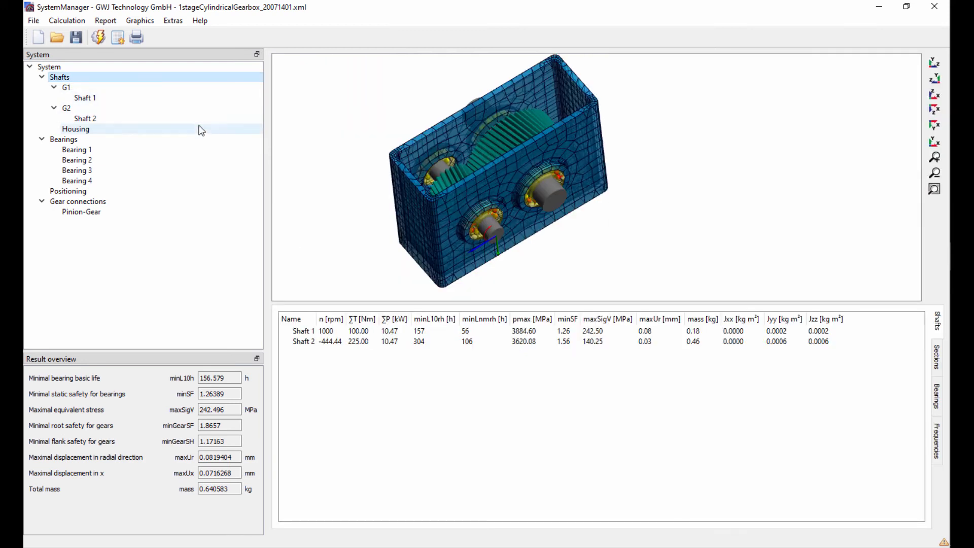
left_click(100, 39)
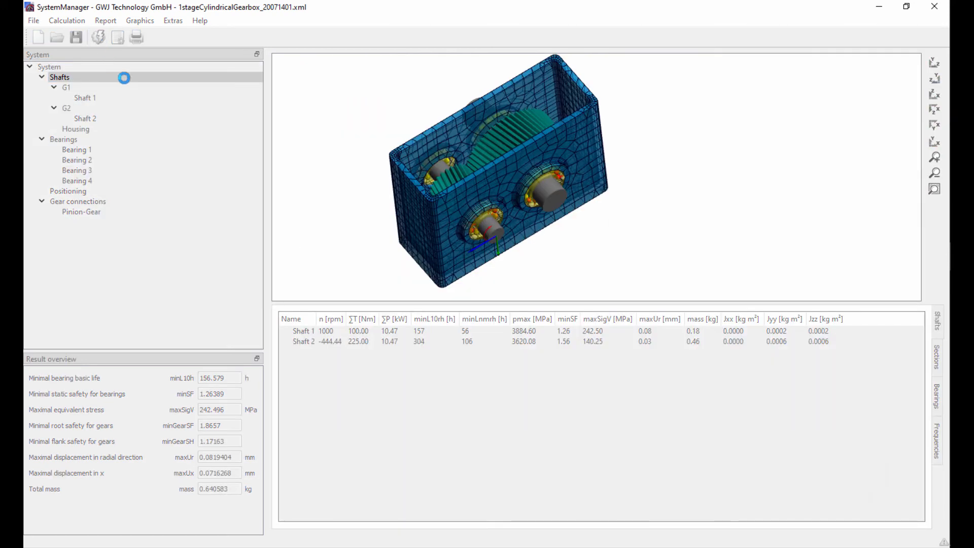
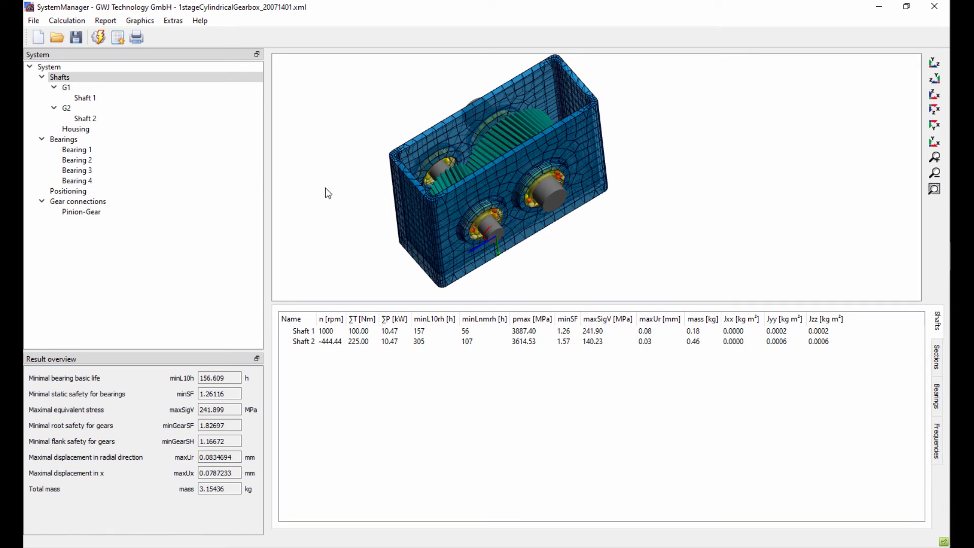
Step: Enable natural frequency calculation and the gyroscopic effect for the whole system, and recalculate the gearbox
left_click(49, 67)
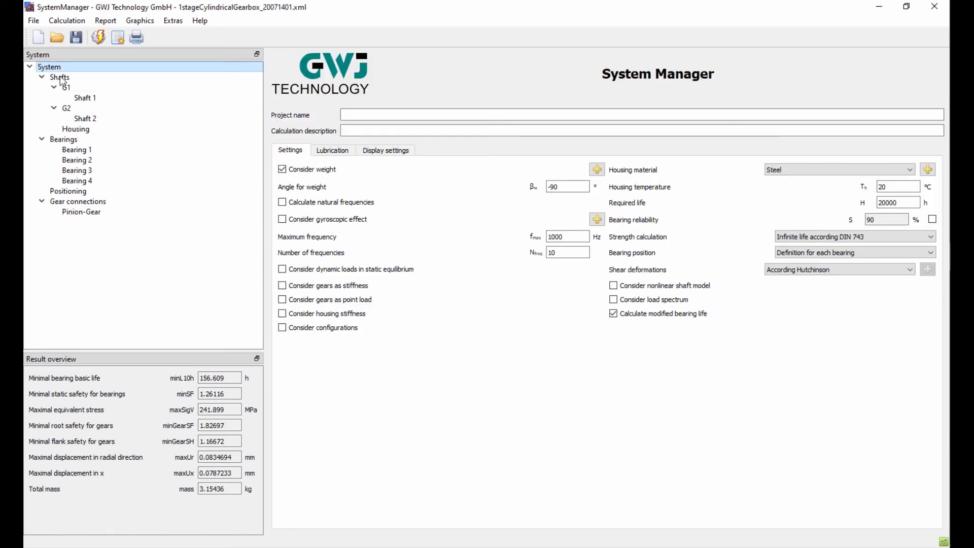
left_click(299, 204)
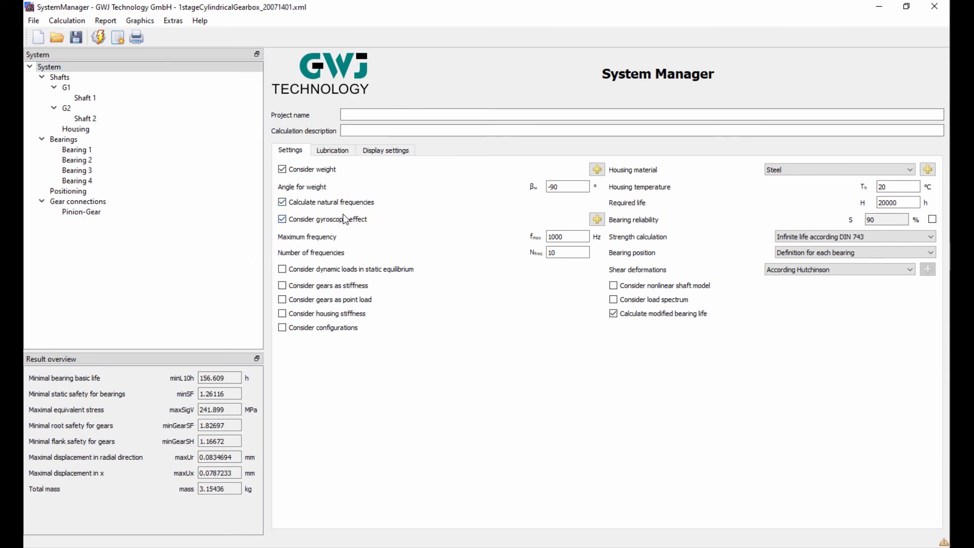
left_click(572, 237)
left_click(75, 78)
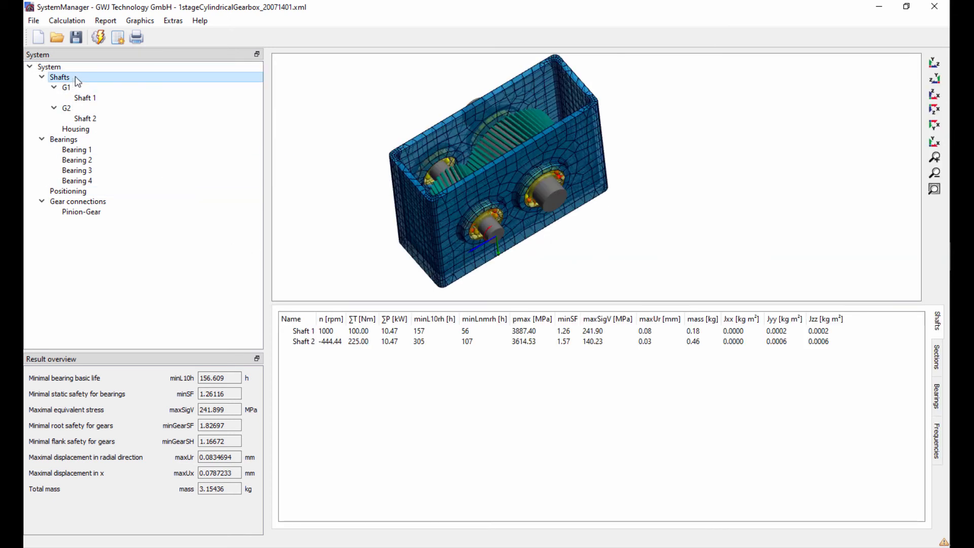
left_click(98, 37)
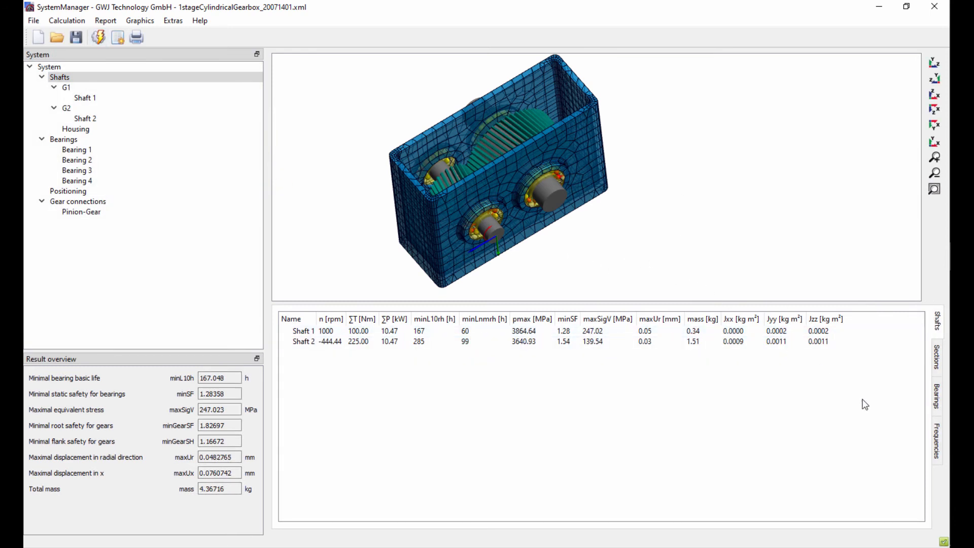
Step: Examine the natural frequencies and the gearbox mode shapes numbered 4, 5, 6, 8 and 9, ending on number 4
left_click(938, 443)
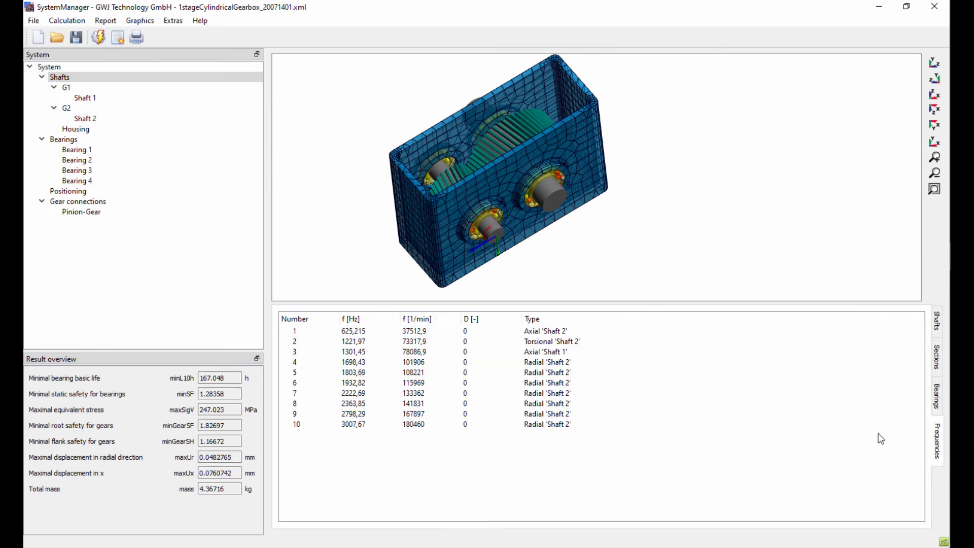
left_click(546, 364)
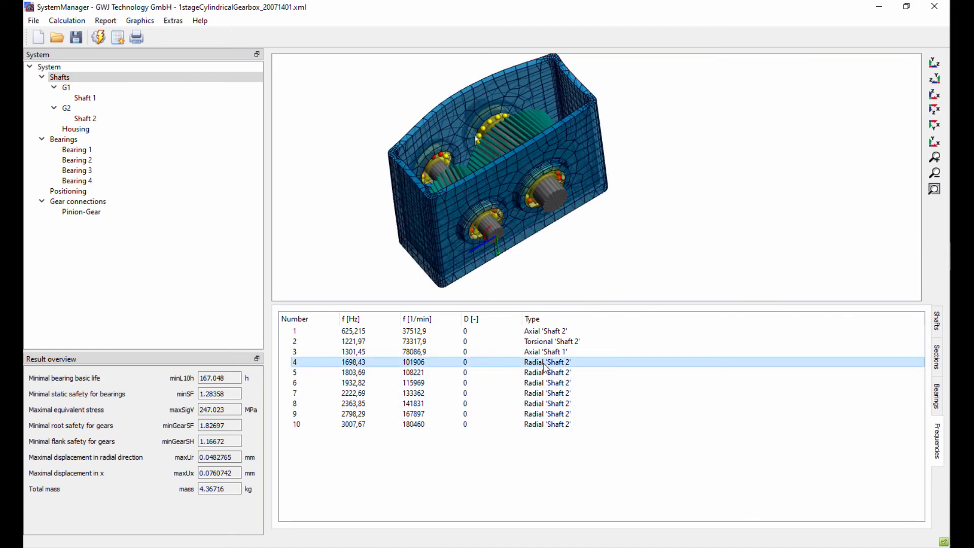
left_click(545, 374)
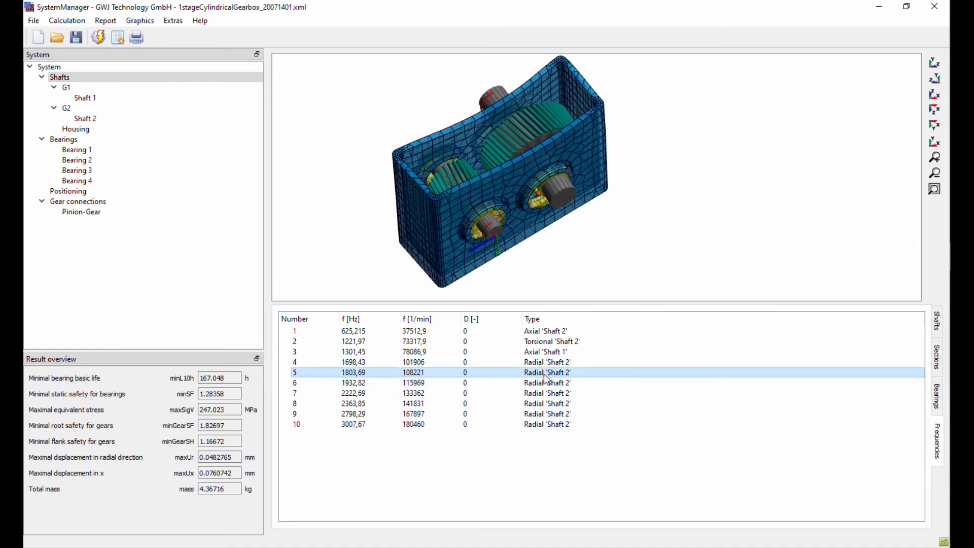
left_click(548, 385)
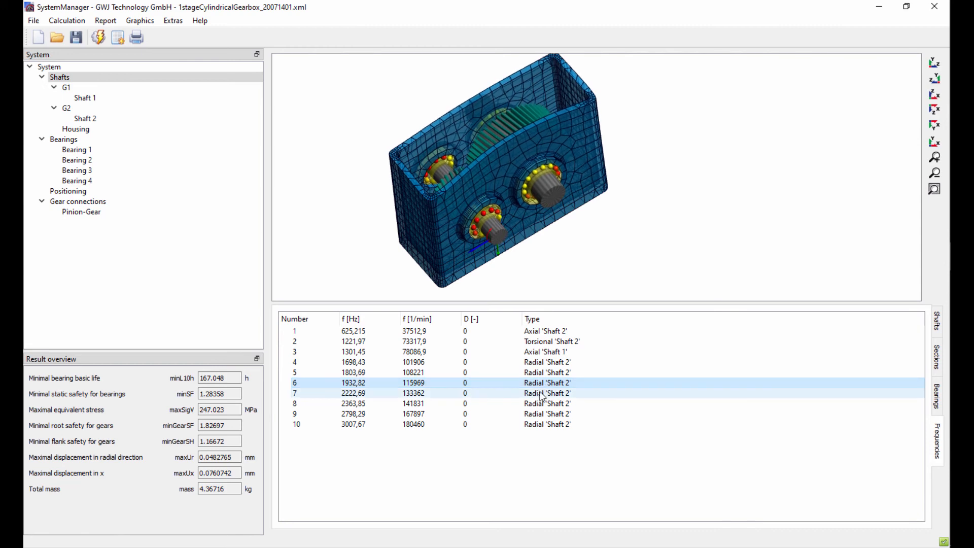
left_click_drag(533, 241, 525, 294)
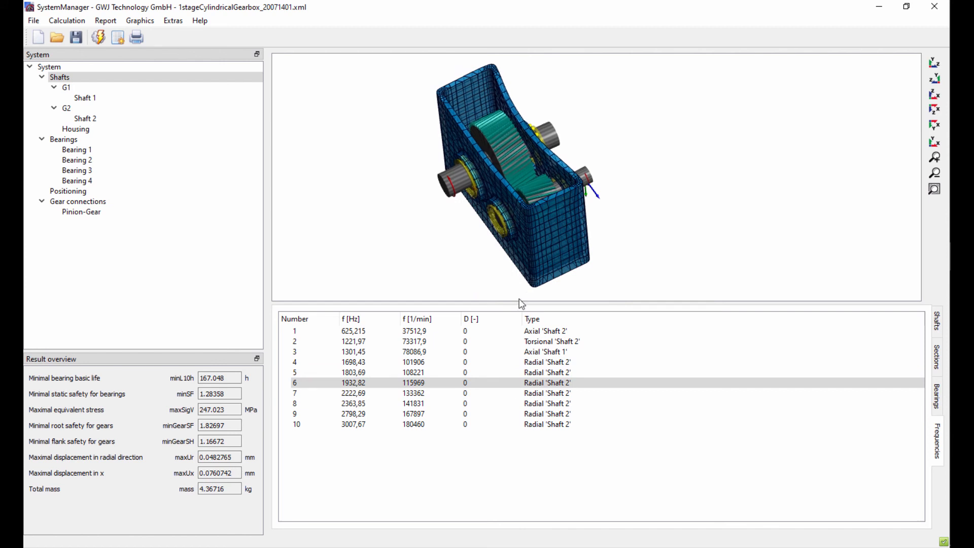
left_click(544, 404)
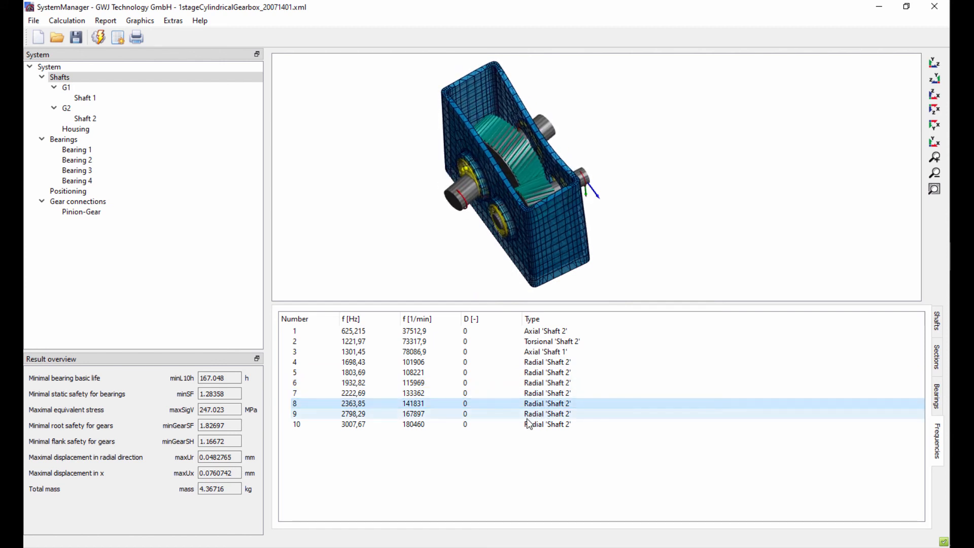
left_click(530, 413)
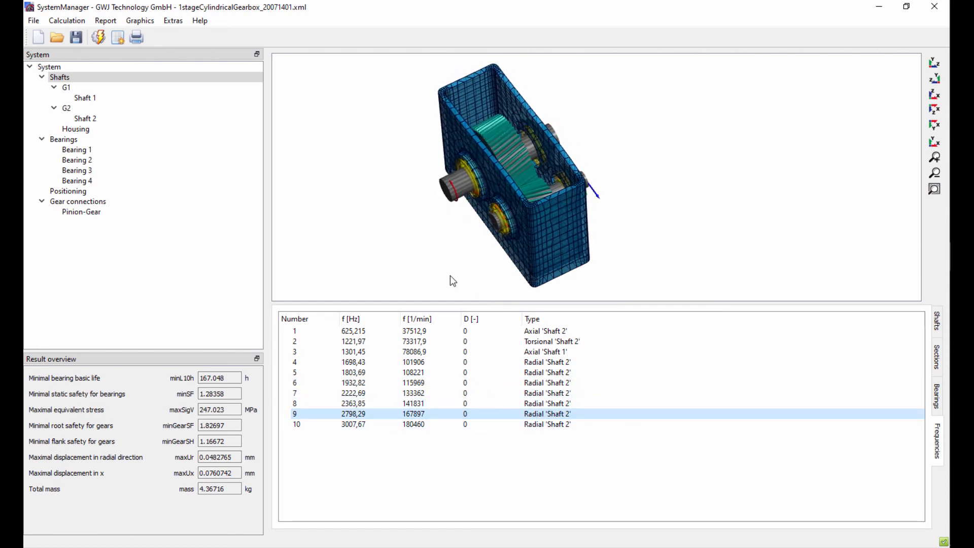
left_click(418, 363)
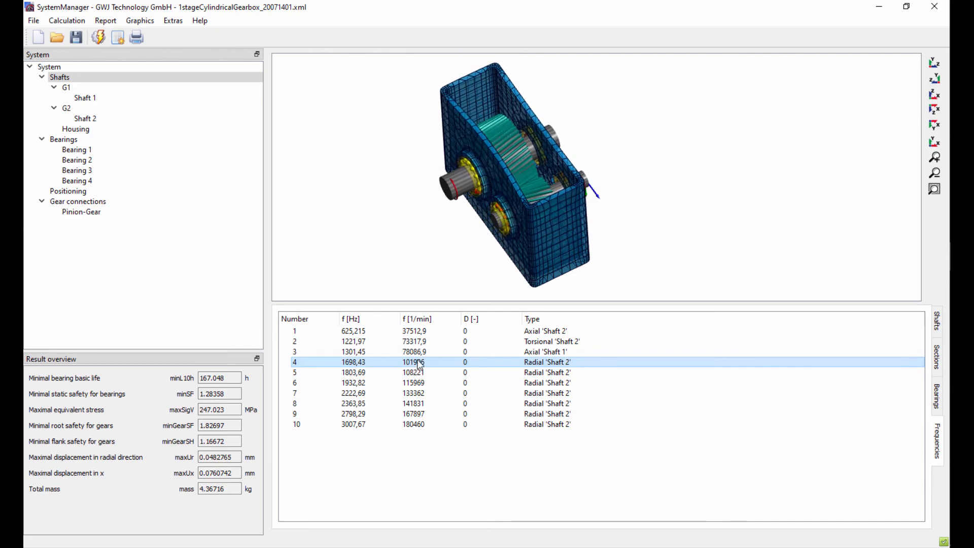
Step: Disable the housing's modal analysis support, displacements, mode shapes and stiffness, and recalculate to compare the fourth natural frequency
left_click(76, 128)
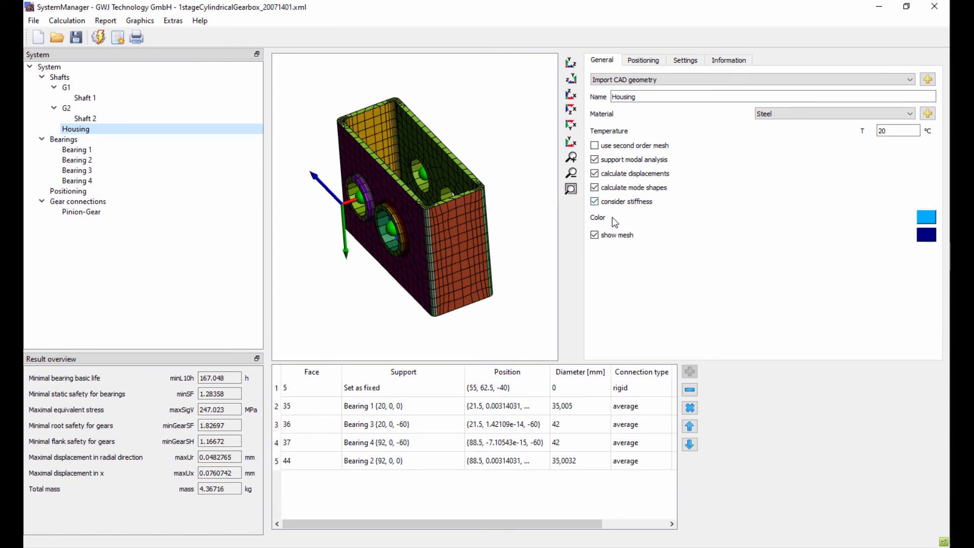
left_click(595, 202)
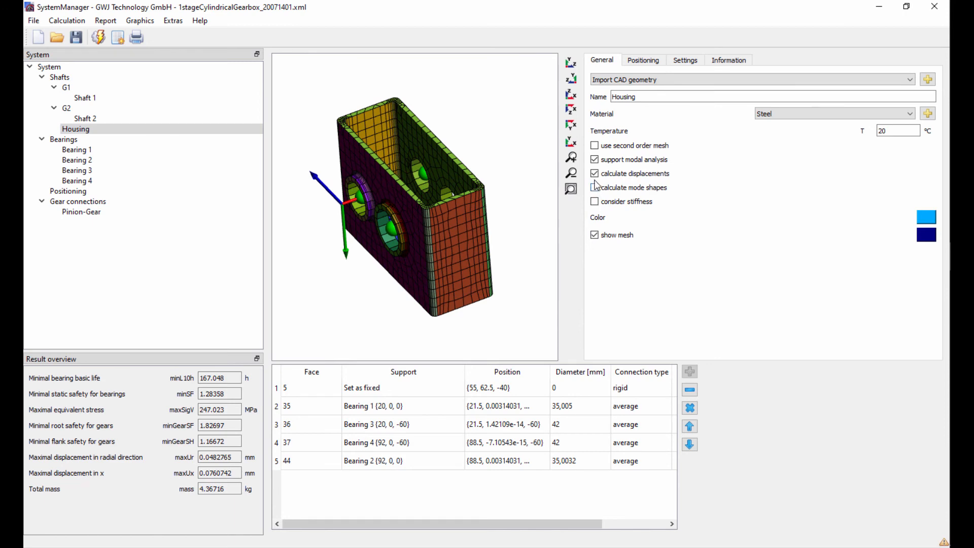
left_click(595, 173)
left_click(81, 77)
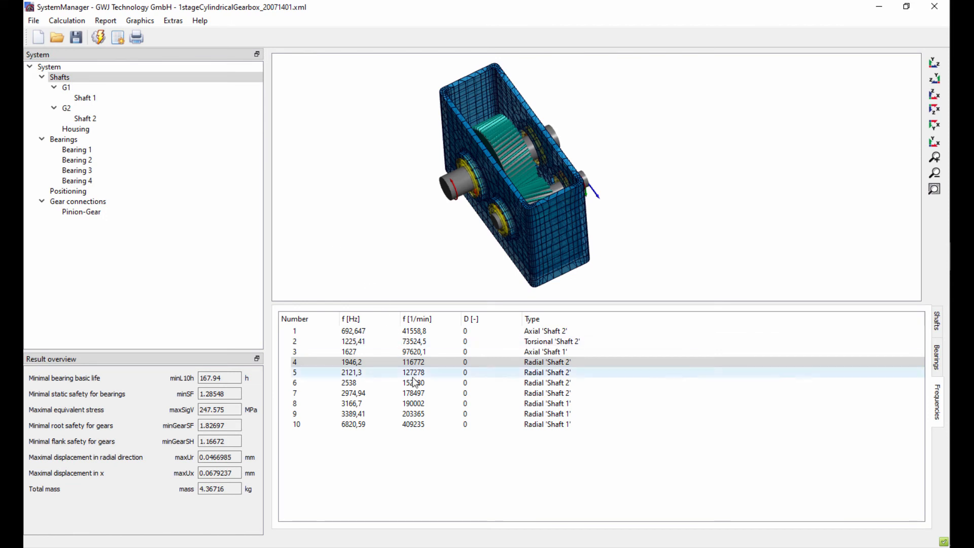
left_click(415, 366)
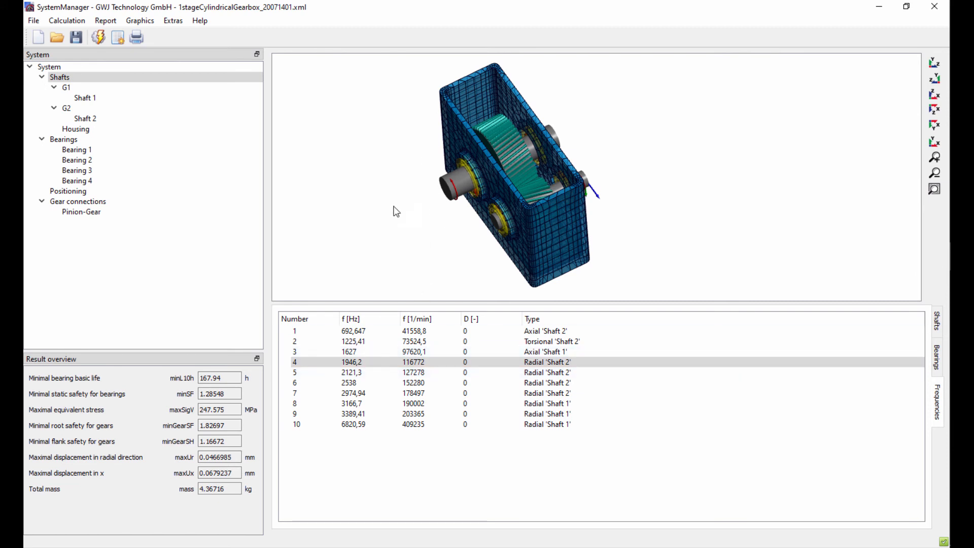
Step: Re-enable the housing's modal analysis support, displacements, mode shapes and stiffness, and recalculate the gearbox
left_click(99, 130)
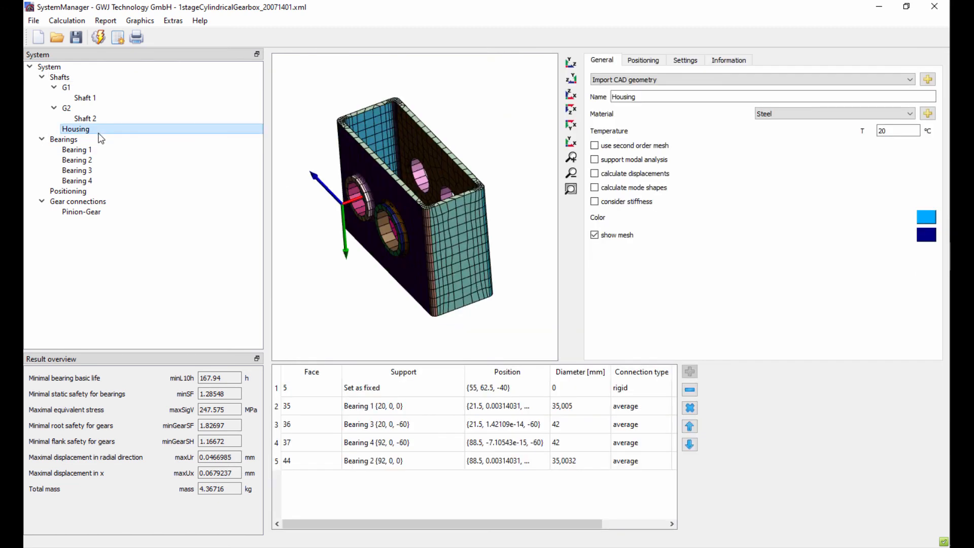
left_click(595, 159)
left_click(595, 174)
left_click(595, 188)
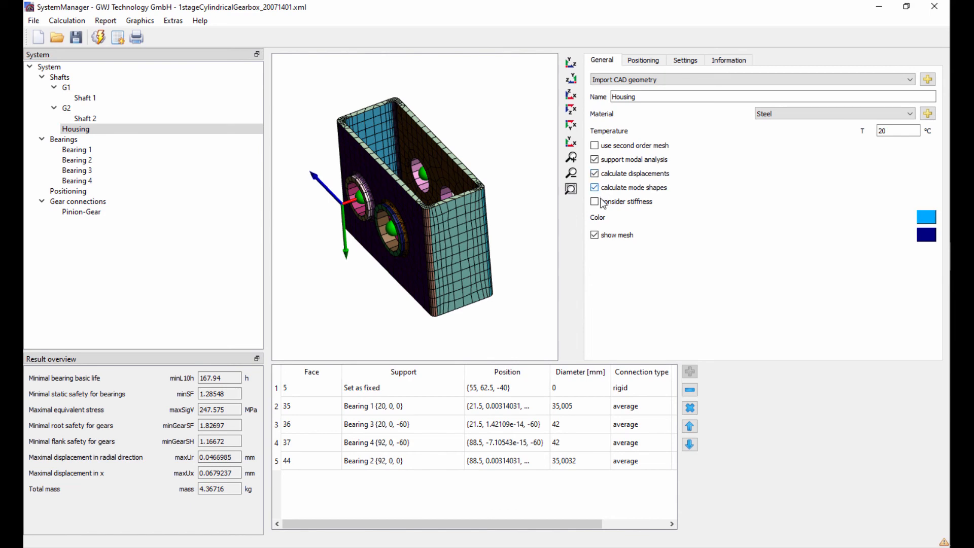
left_click(594, 201)
left_click(103, 42)
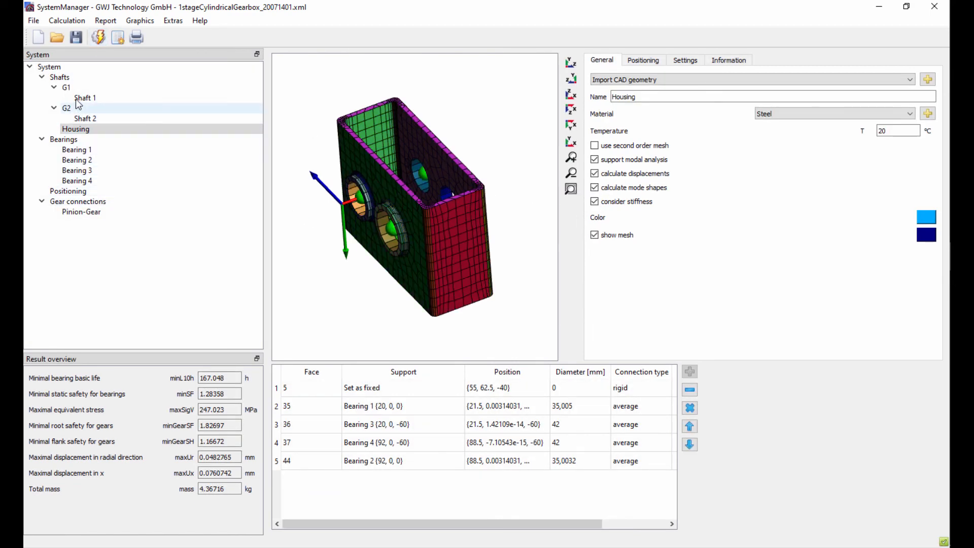
Step: Review the gearbox's natural frequencies with the housing included, and open the line load diagram of the Pinion-Gear connection in a clear area
left_click(59, 77)
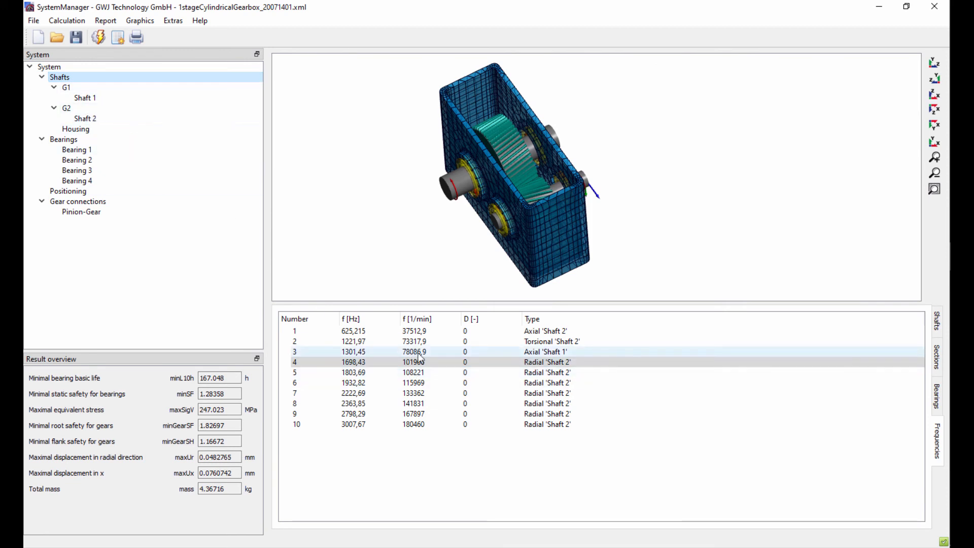
left_click_drag(462, 304, 460, 329)
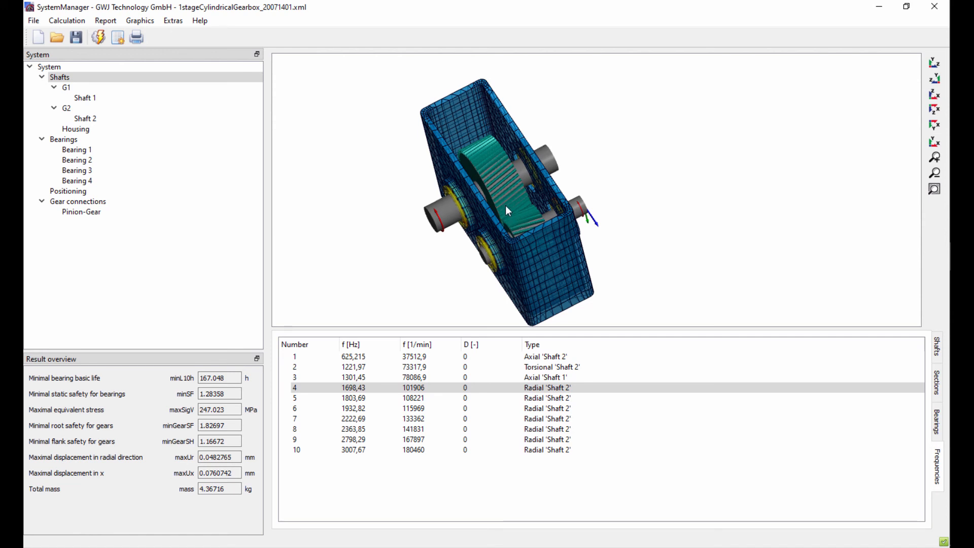
left_click_drag(515, 211, 479, 205)
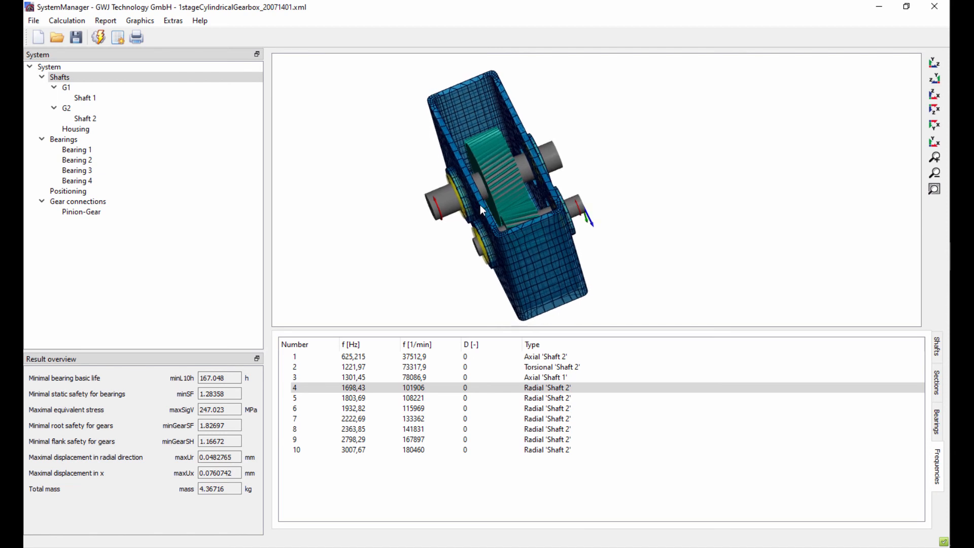
left_click(148, 22)
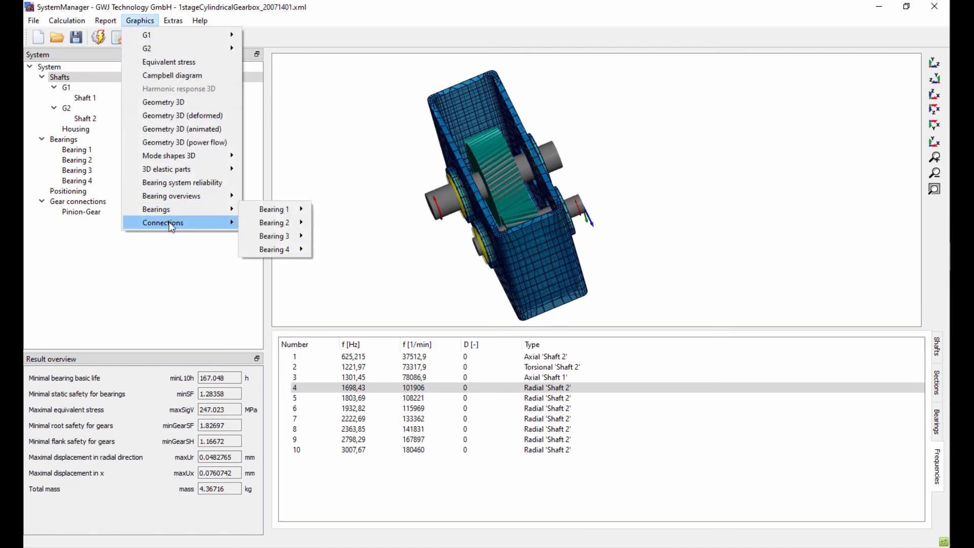
mouse_move(171, 223)
left_click(297, 222)
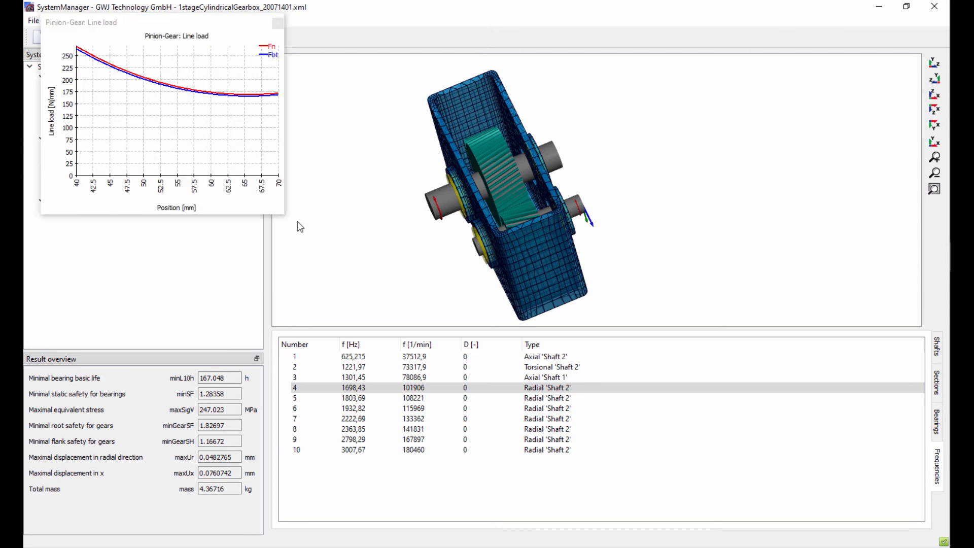
left_click_drag(167, 27, 791, 39)
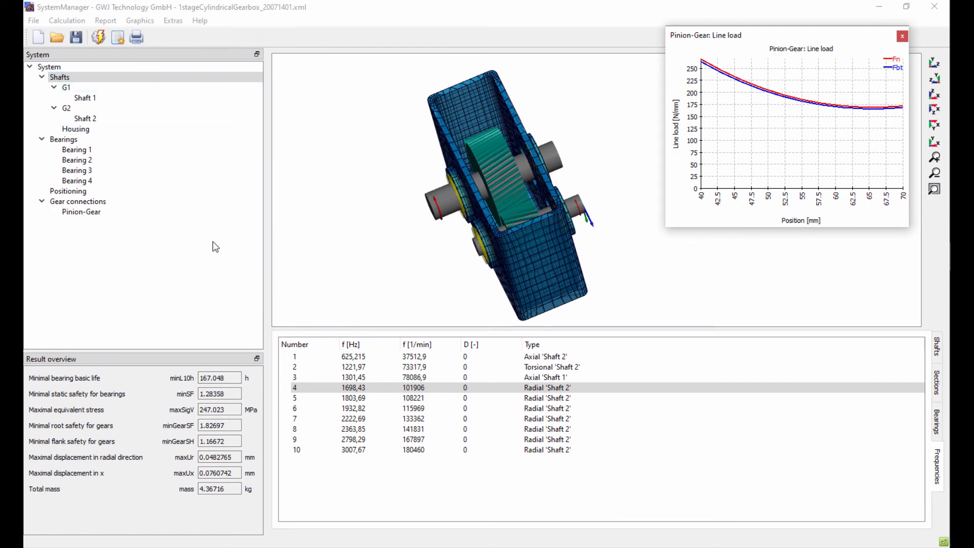
Step: Set gear 1's flank line slope modification CHβ to -0,012 mm for the Pinion-Gear pair and recalculate the line load
left_click(112, 204)
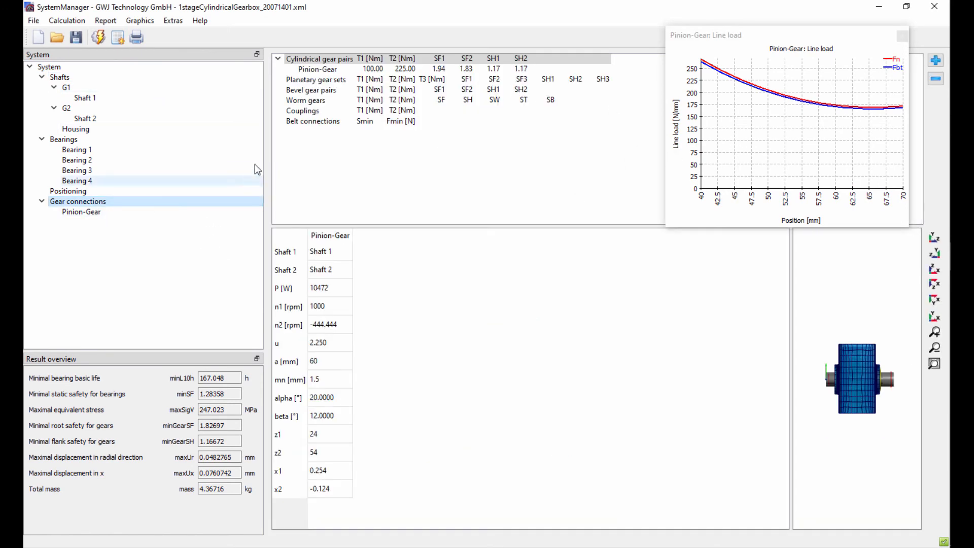
left_click(320, 70)
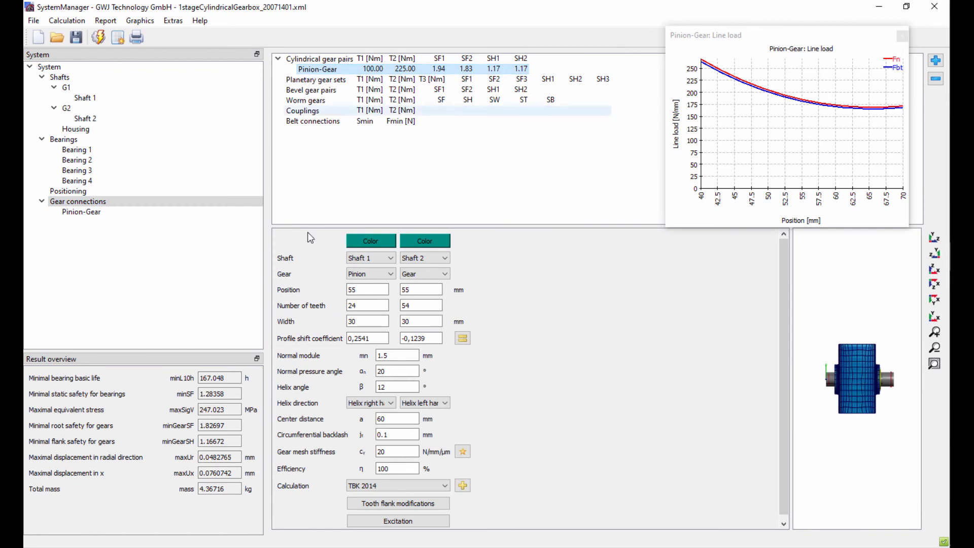
left_click(383, 503)
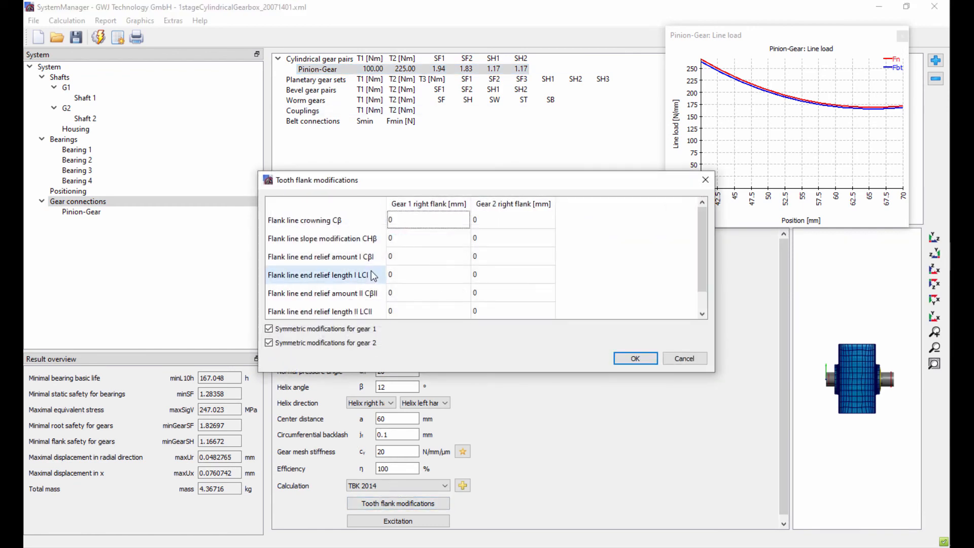
double_click(411, 241)
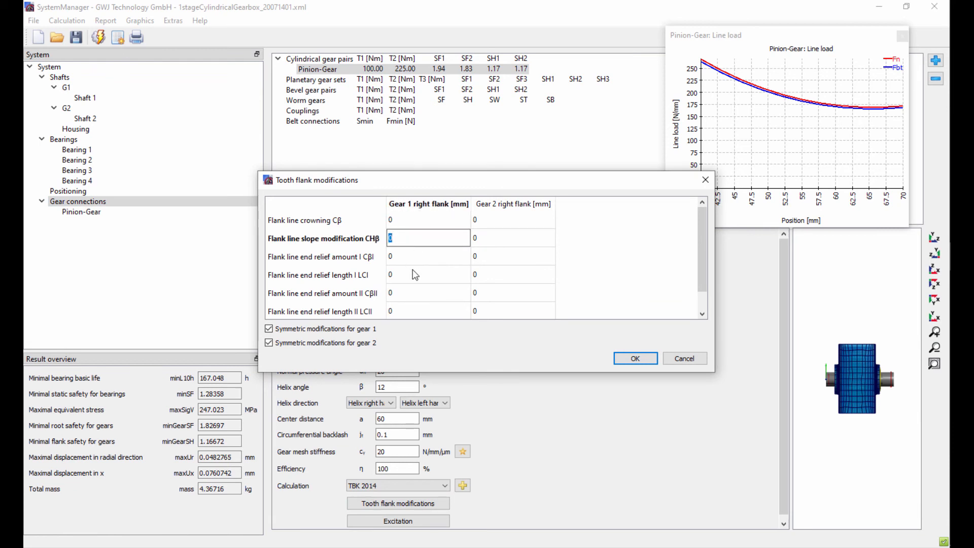
type("-0,012")
left_click(631, 358)
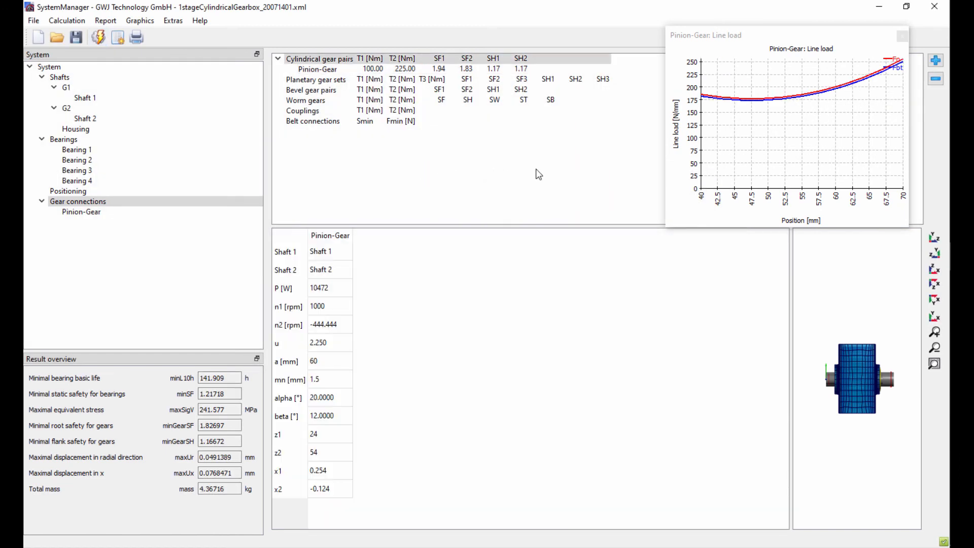
Step: Change gear 1's flank line slope modification CHβ to -0,008 mm in the Pinion-Gear pair and recalculate the gearbox
left_click(335, 69)
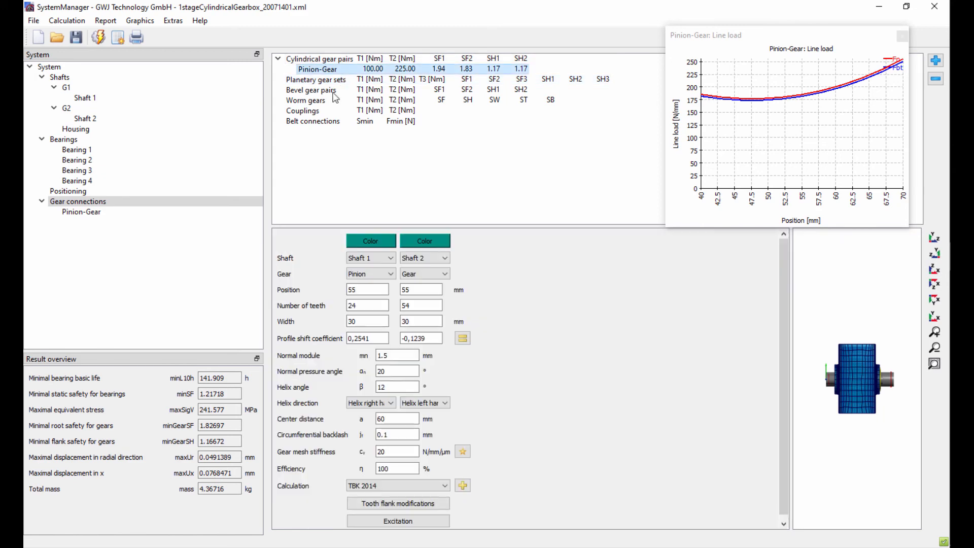
left_click(383, 504)
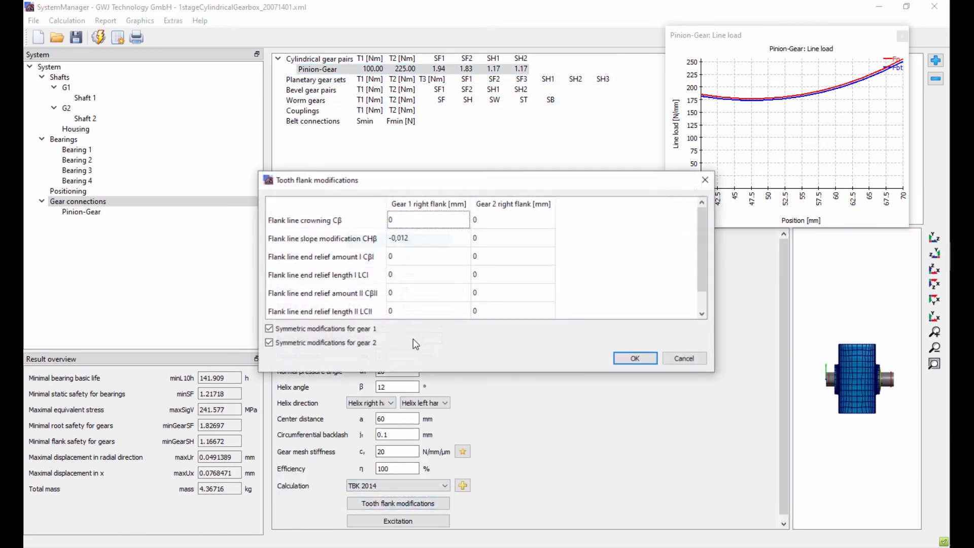
double_click(425, 238)
left_click(426, 238)
key("BackSpace")
key("BackSpace")
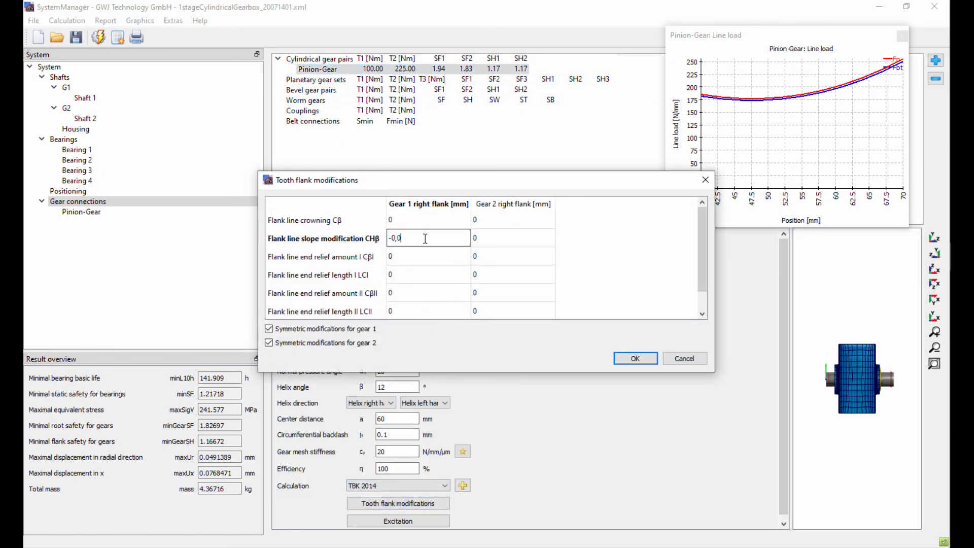
type("05")
left_click(629, 358)
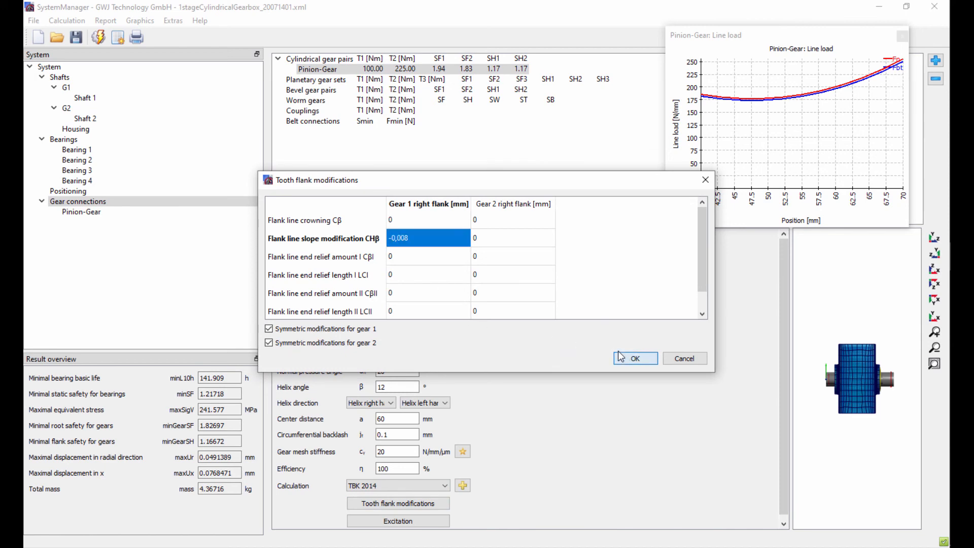
left_click(98, 37)
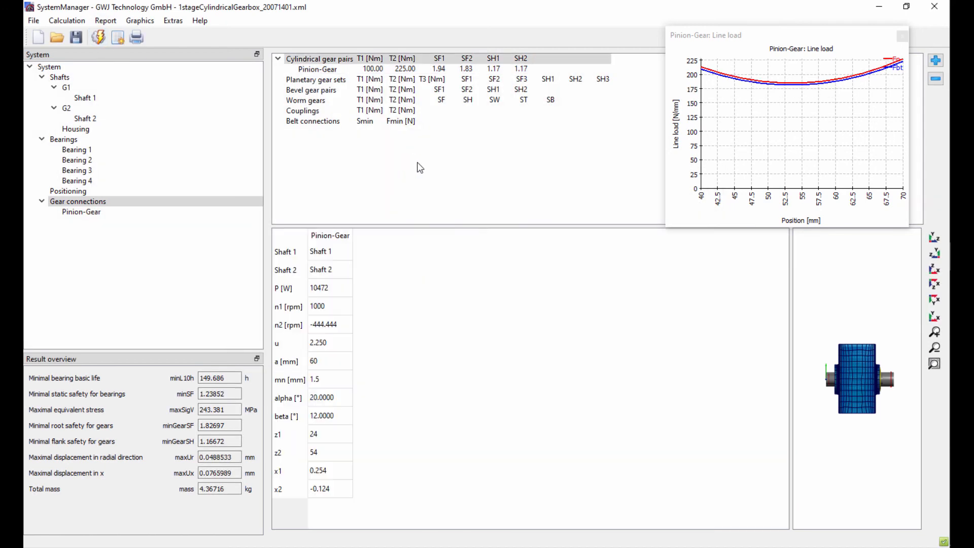
Step: Set gear 1's flank line crowning Cβ to 0,005 mm in the Pinion-Gear pair and recalculate the gearbox
left_click(326, 69)
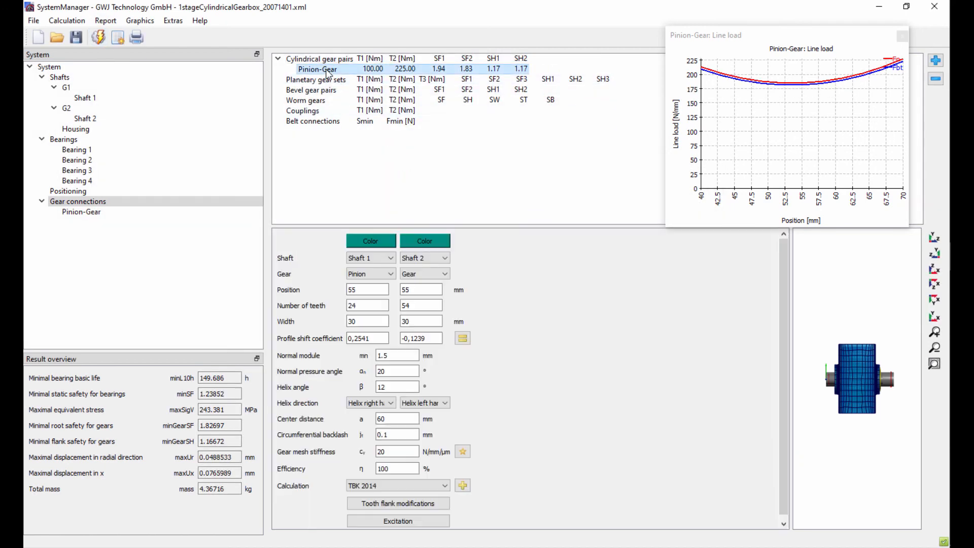
left_click(398, 503)
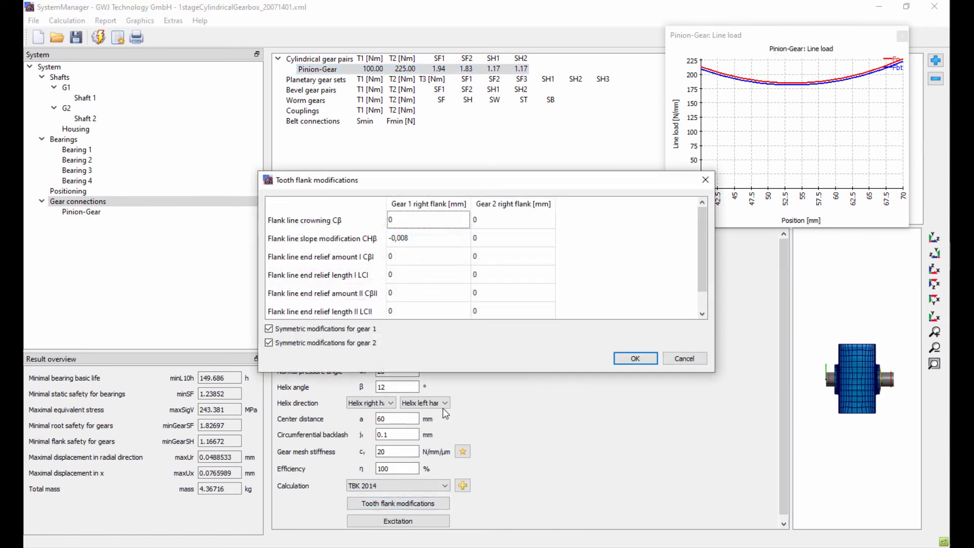
double_click(413, 221)
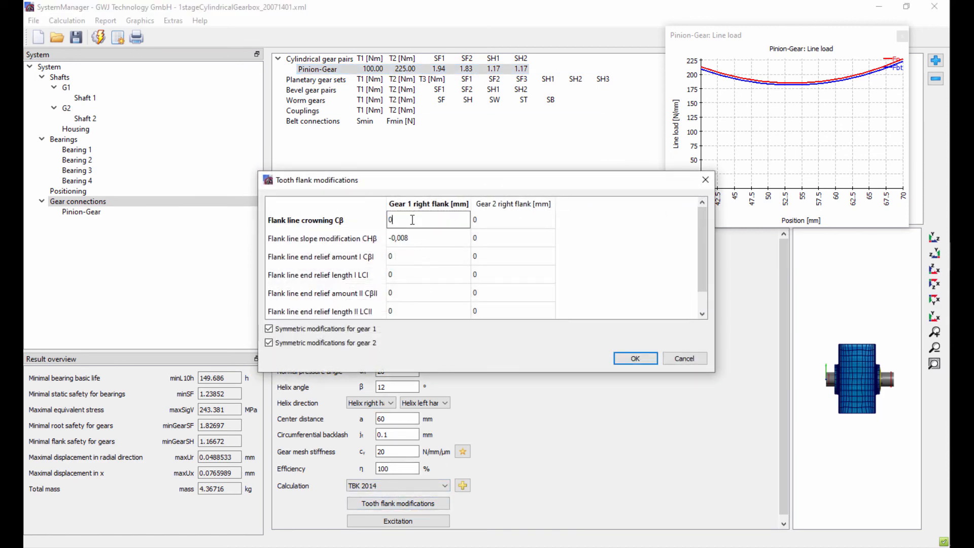
type(",005")
left_click(641, 359)
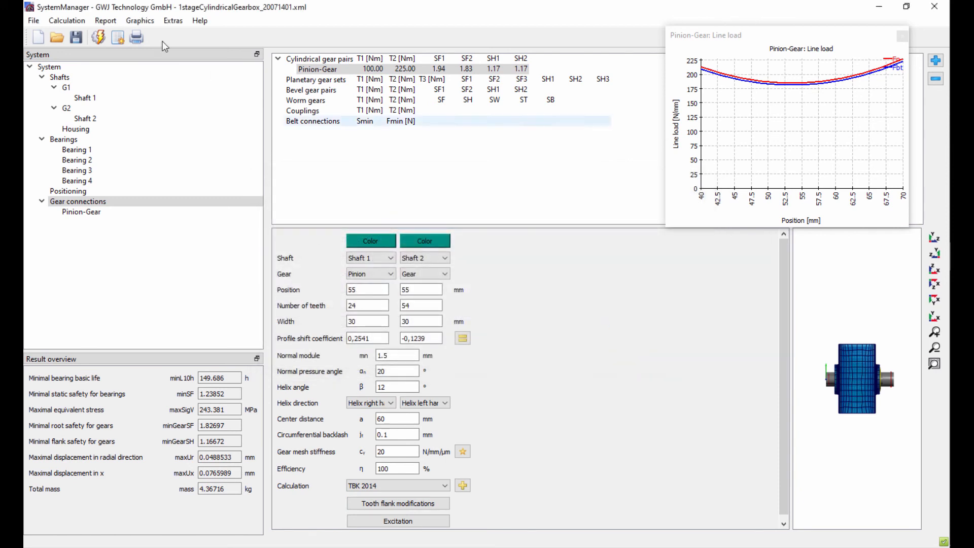
left_click(98, 37)
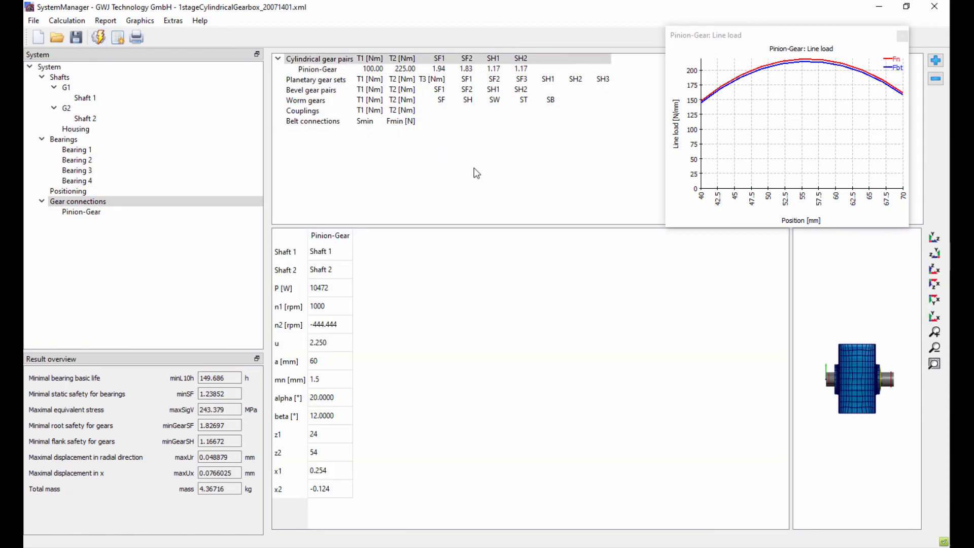
Step: Freeze the content of the Pinion-Gear line load diagram and stop considering gears as stiffness in the system settings
right_click(761, 131)
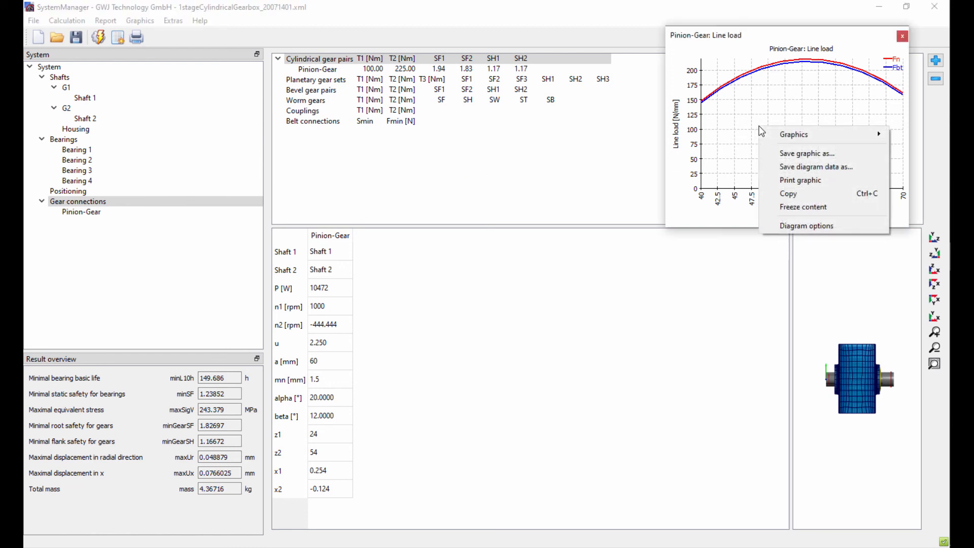
left_click(778, 206)
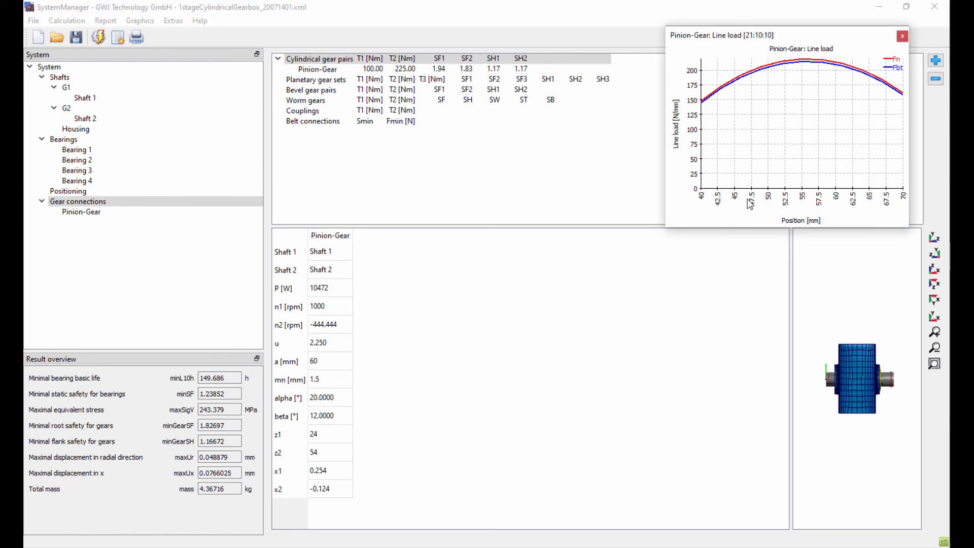
left_click(63, 69)
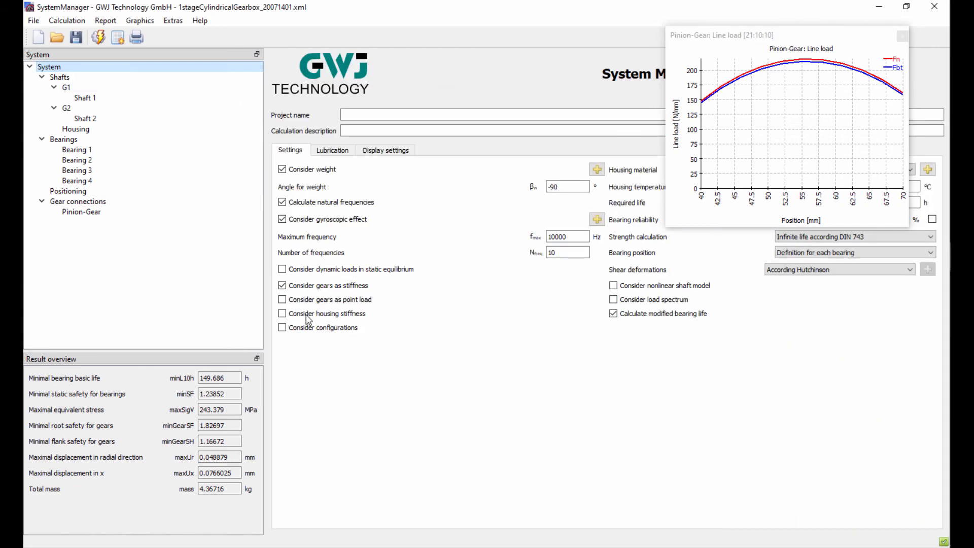
left_click(331, 288)
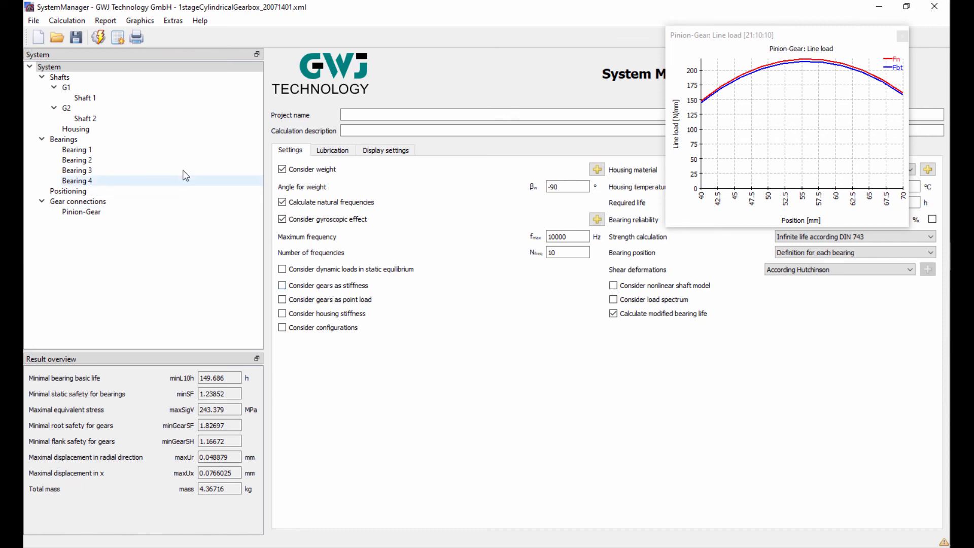
Step: Open a second Pinion-Gear line load diagram below the frozen one and recalculate the gearbox without gear stiffness
left_click(140, 21)
mouse_move(178, 221)
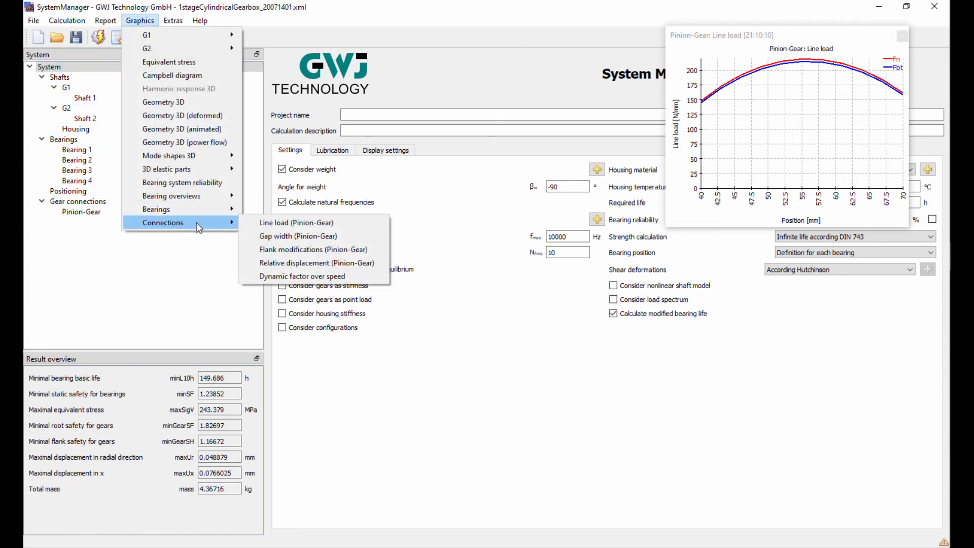
left_click(270, 223)
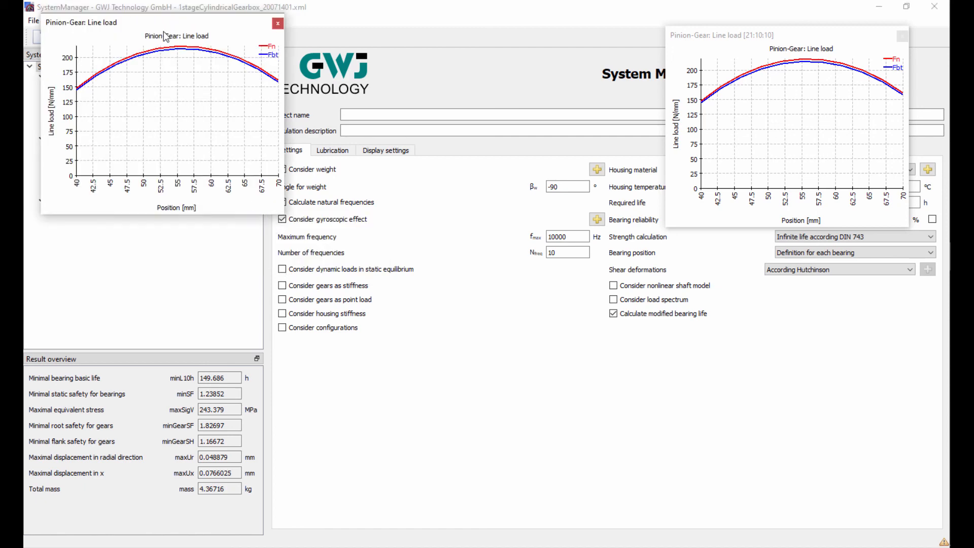
left_click_drag(152, 19, 787, 255)
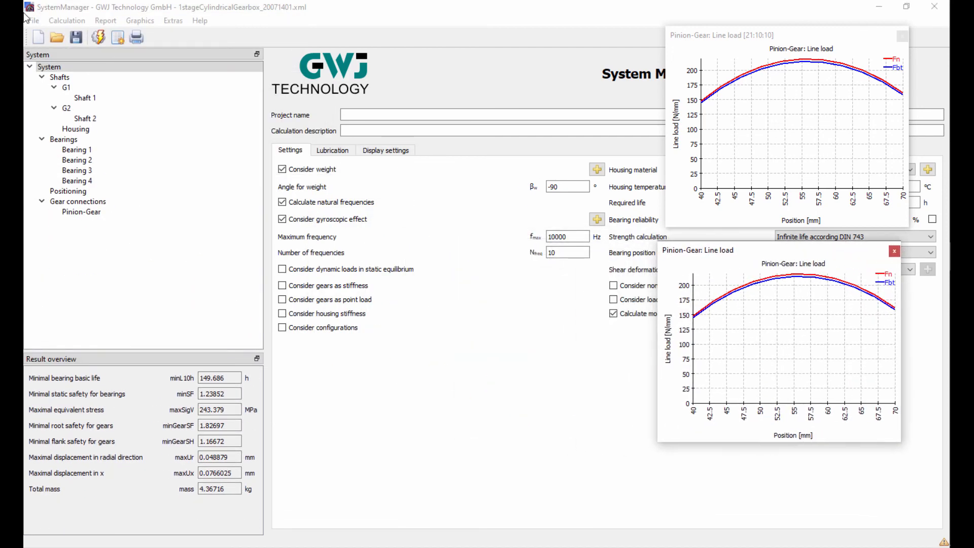
left_click(99, 40)
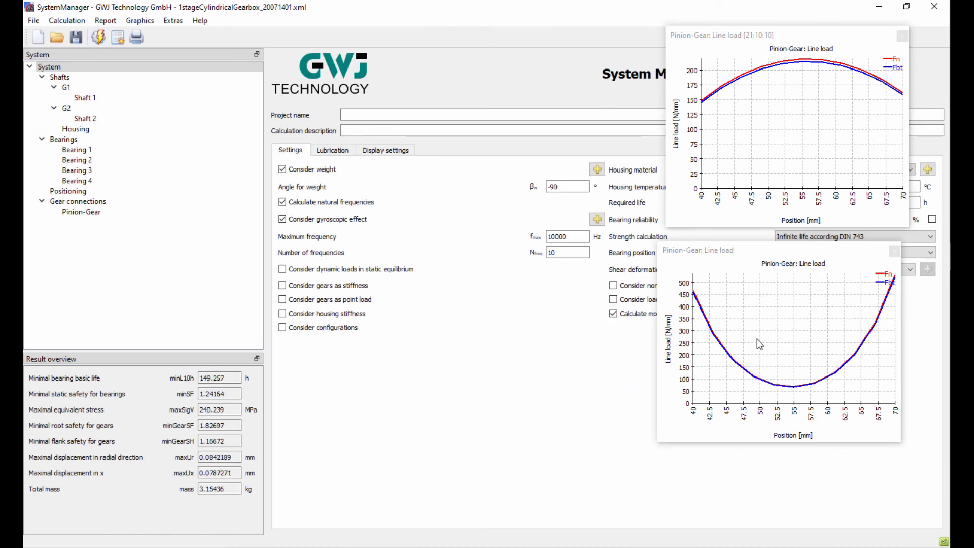
Step: Copy the curves of the frozen line load diagram into the new line load diagram for comparison
right_click(730, 308)
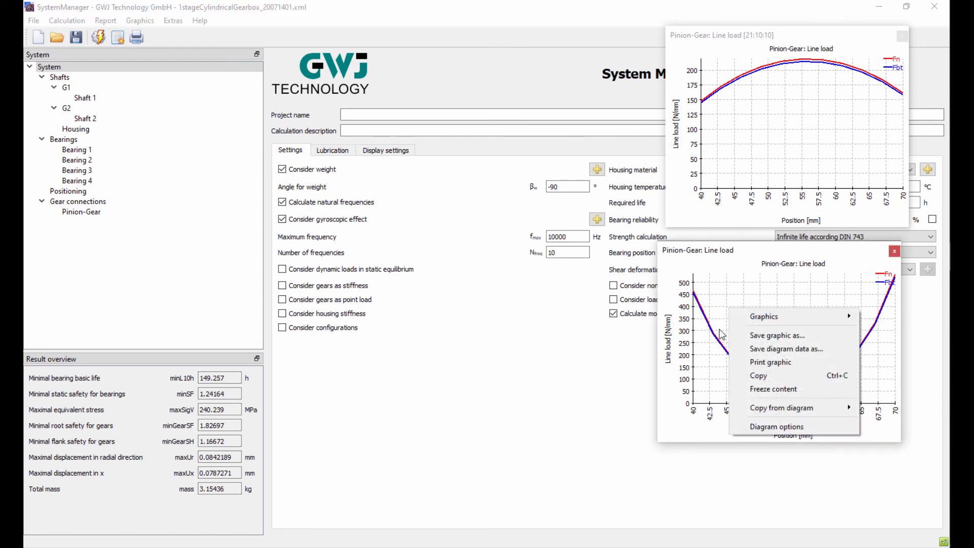
mouse_move(822, 409)
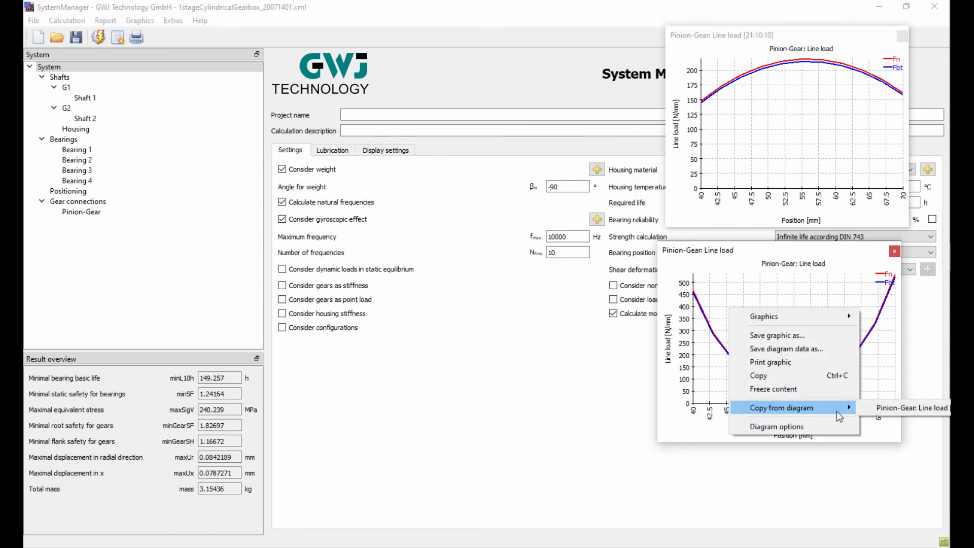
left_click(882, 408)
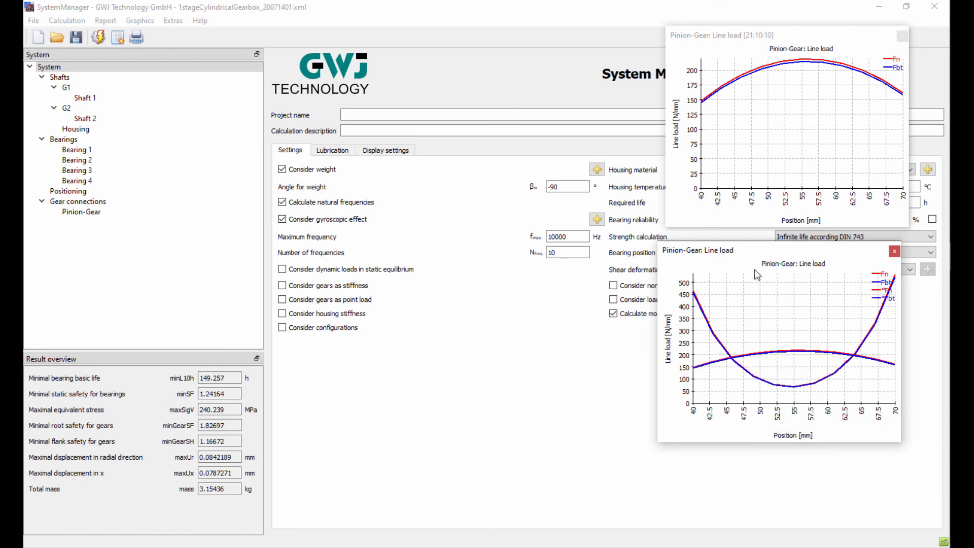
Step: Hide the Fbt and *Fbt curves in the options of the unfrozen Pinion-Gear line load diagram
right_click(746, 319)
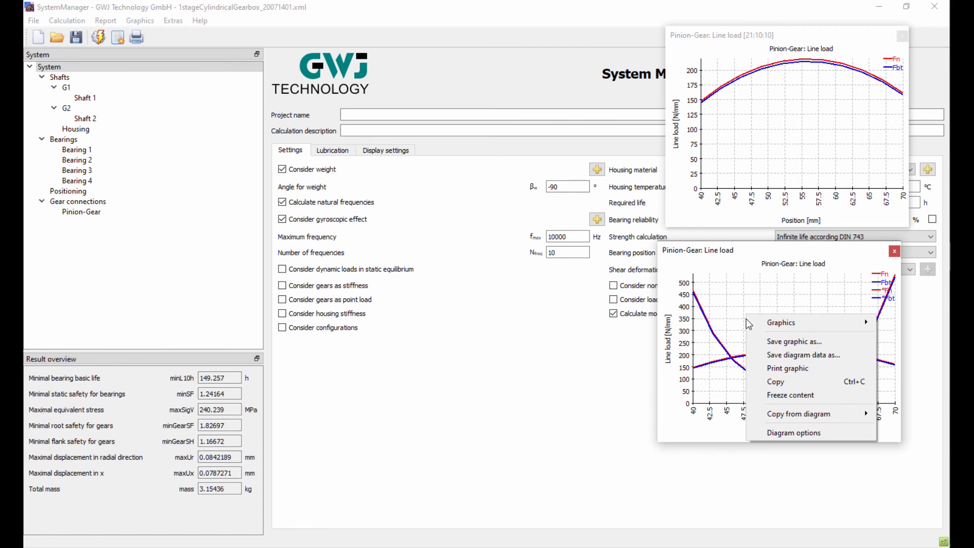
left_click(769, 436)
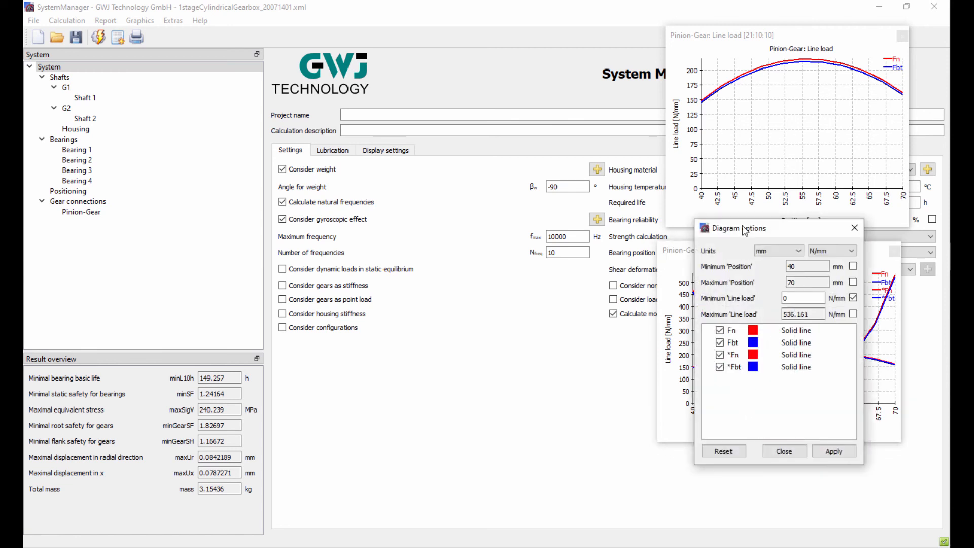
left_click_drag(744, 226, 514, 234)
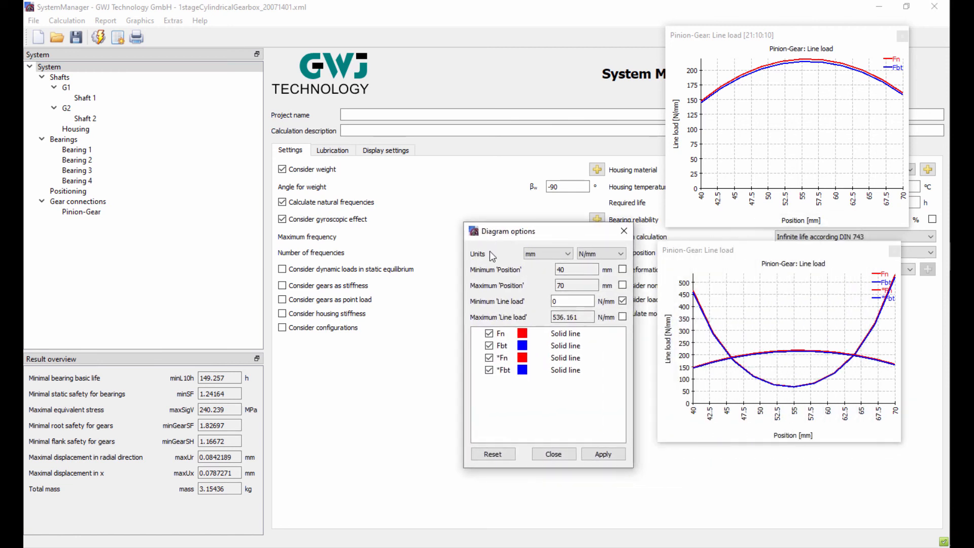
left_click(489, 345)
left_click(489, 370)
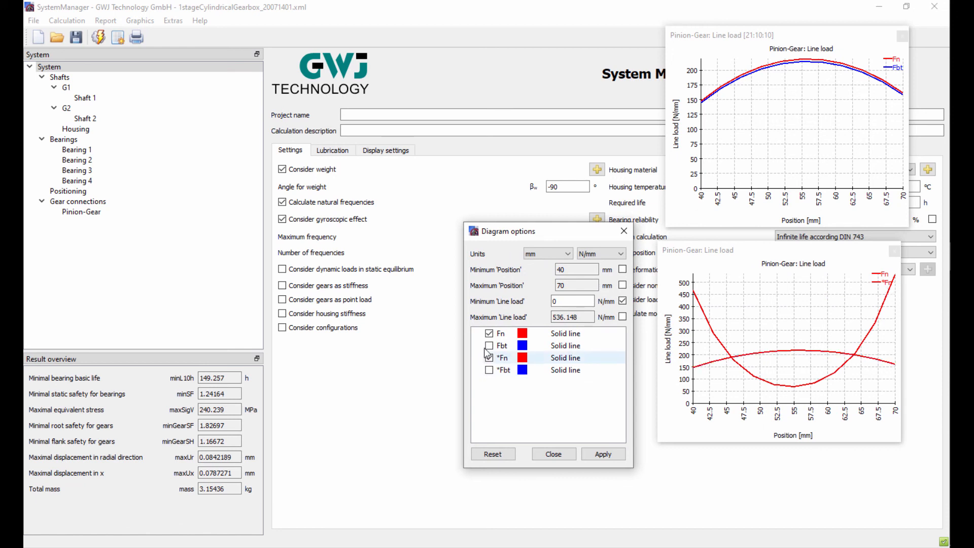
Step: Format the copied *Fn curve as a green dash line and apply the diagram options
left_click(523, 361)
left_click(535, 358)
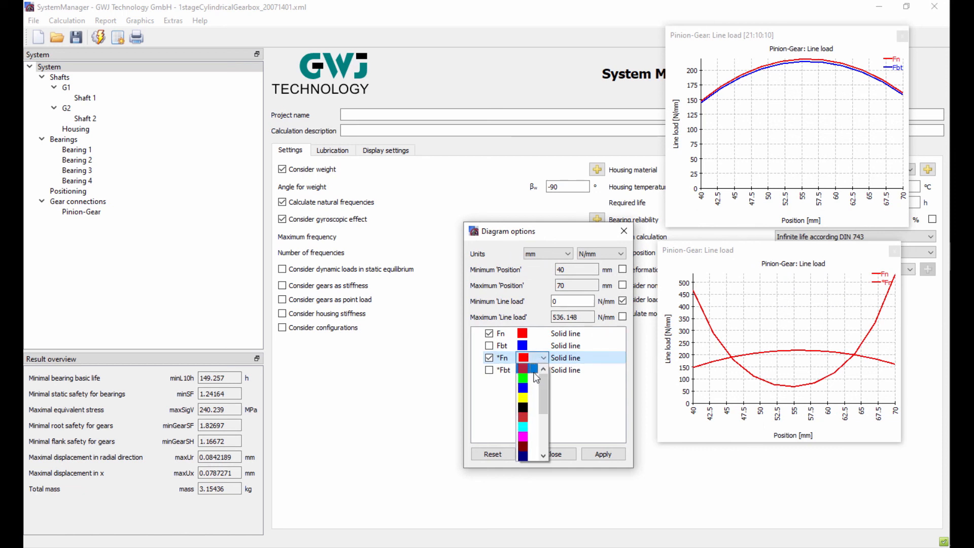
left_click(530, 382)
left_click(571, 360)
left_click(576, 359)
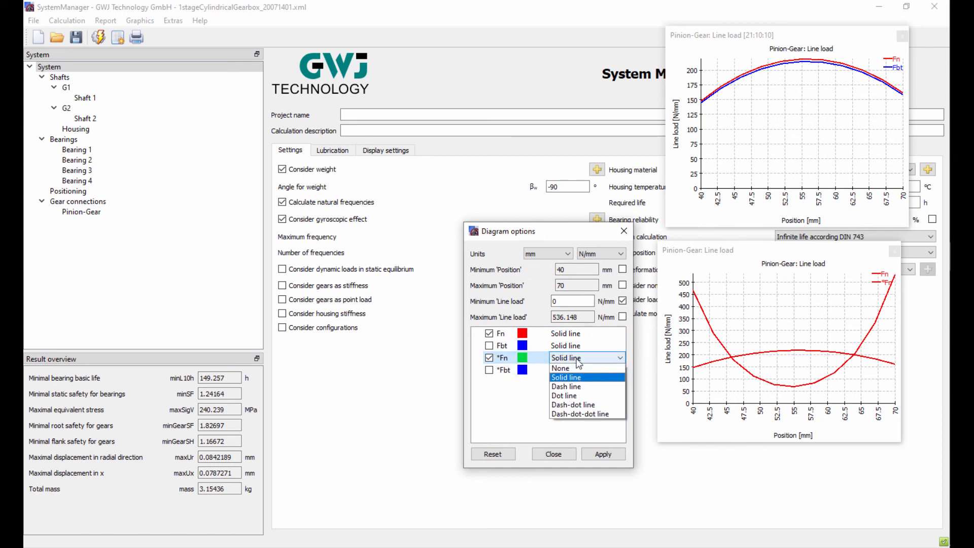
left_click(586, 387)
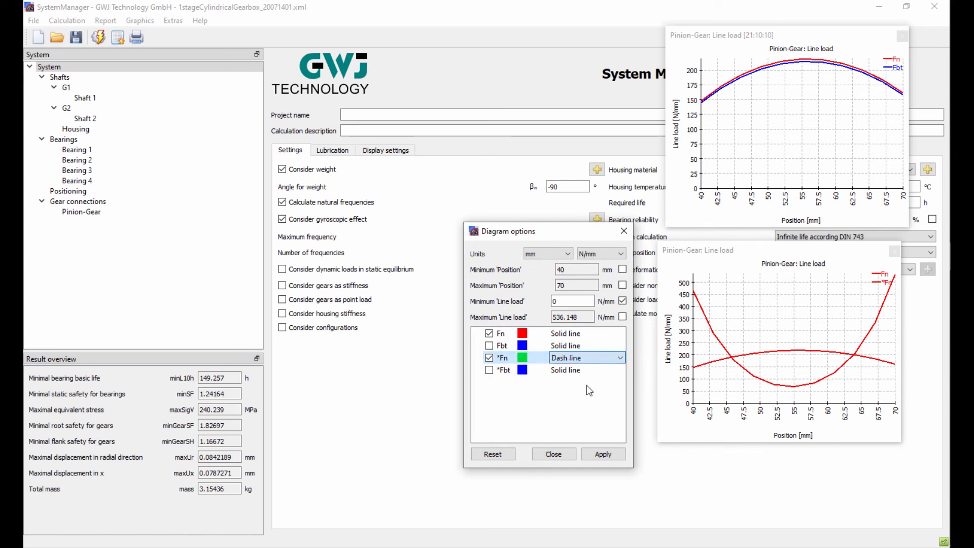
left_click(587, 455)
left_click(559, 456)
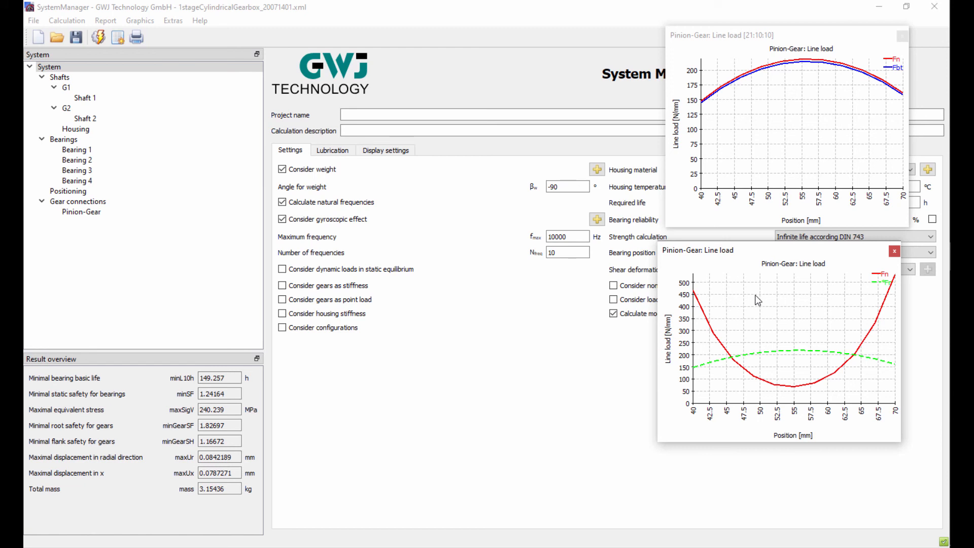
Step: Close both Pinion-Gear line load diagrams and display the complete gearbox in the Shafts view
left_click(894, 251)
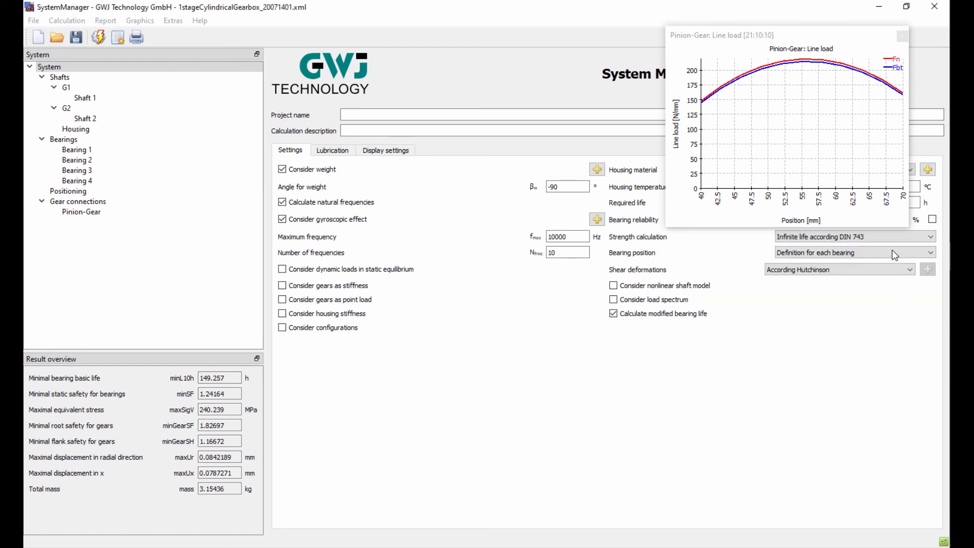
left_click(902, 36)
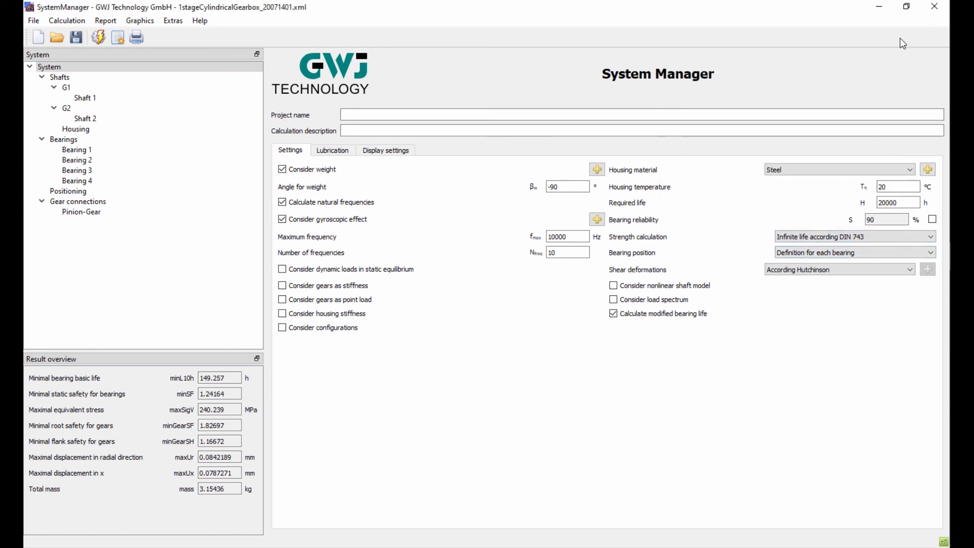
left_click(79, 79)
left_click(447, 238)
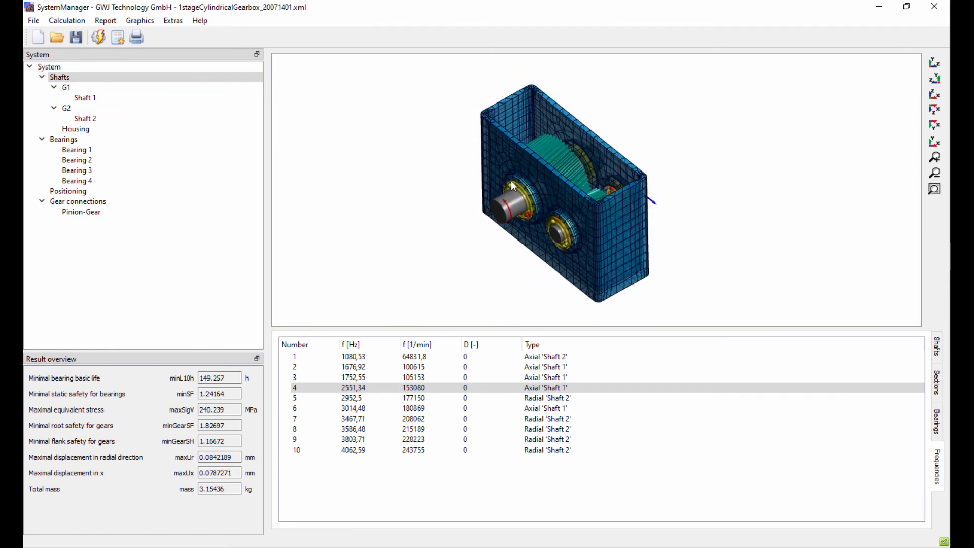
Step: Review the housing's mesh and calculation settings, including the general options, and return to the complete gearbox in the Shafts view
left_click(85, 130)
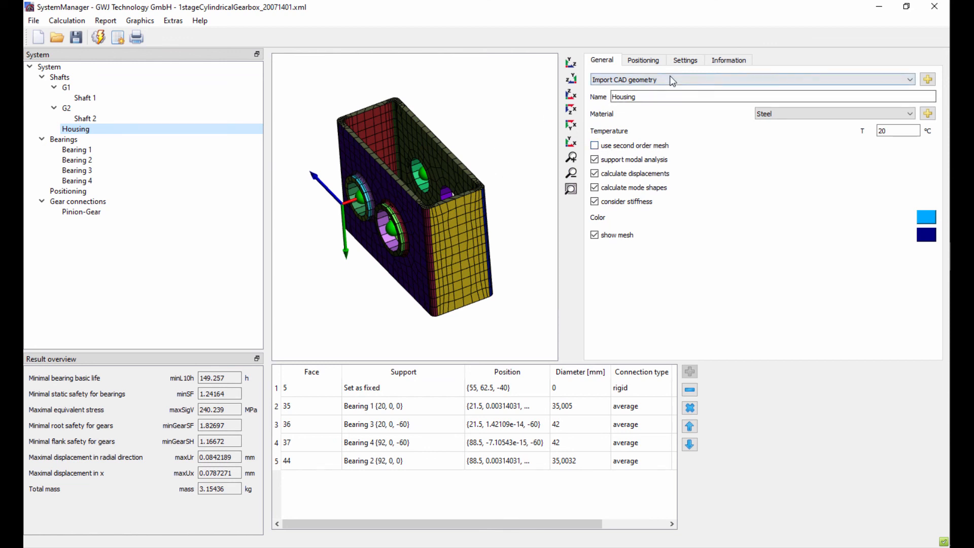
left_click(685, 62)
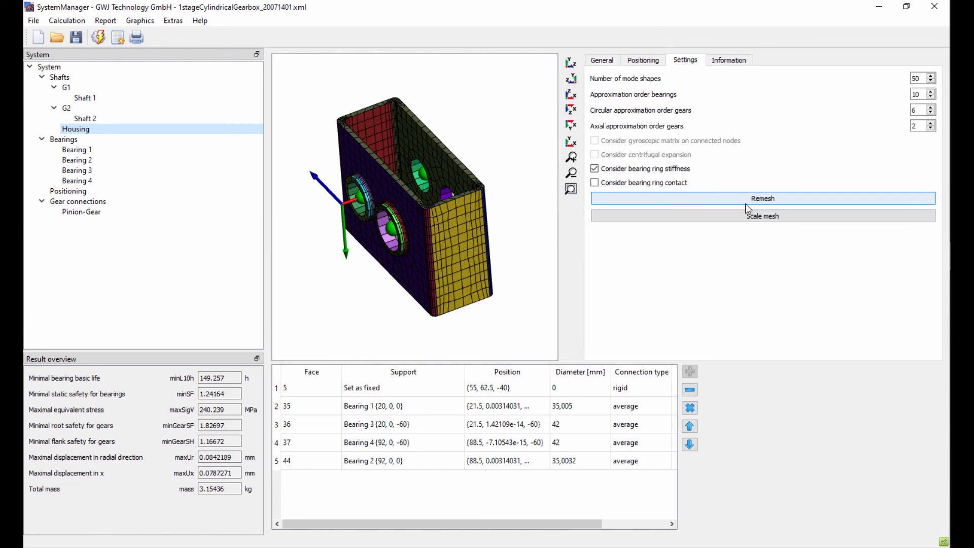
left_click(603, 62)
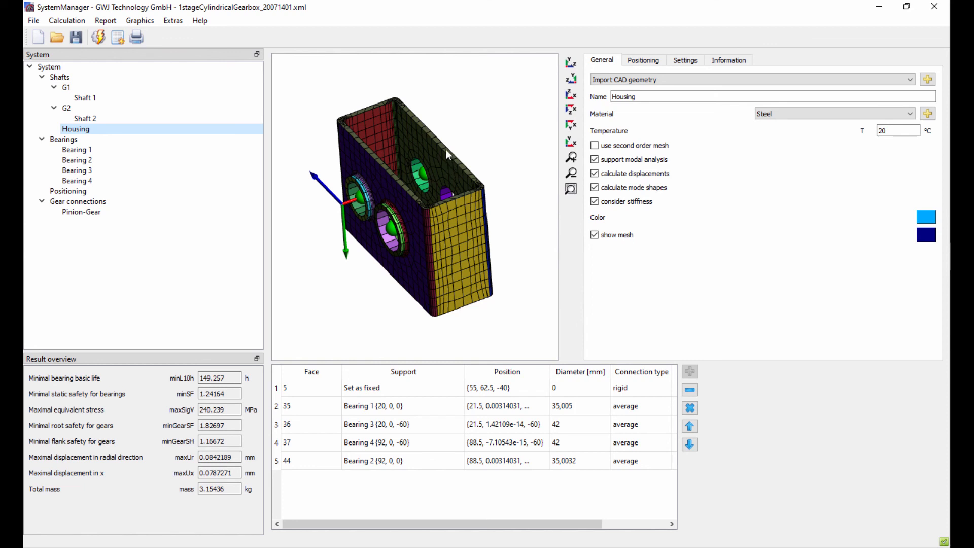
left_click(70, 79)
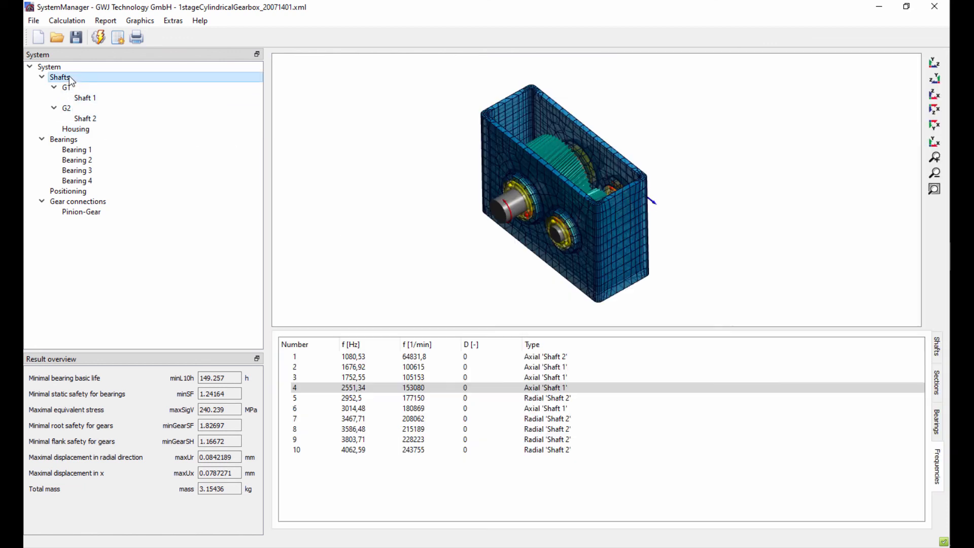